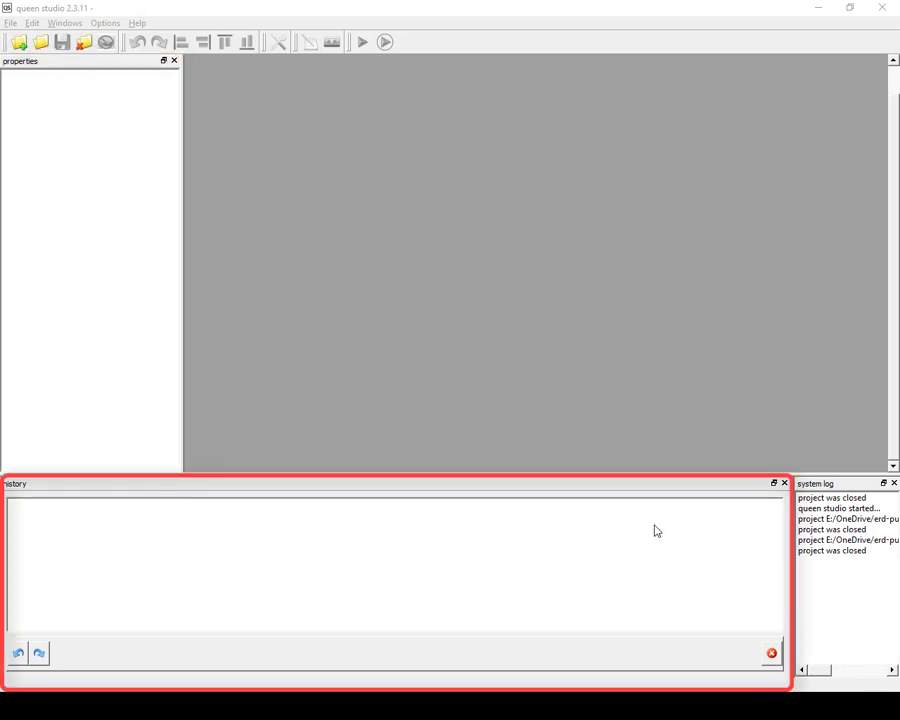
Resize the history and system log panels, then close both.
{"action": "left_click_drag", "start_coordinate": [790, 533], "coordinate": [595, 534]}
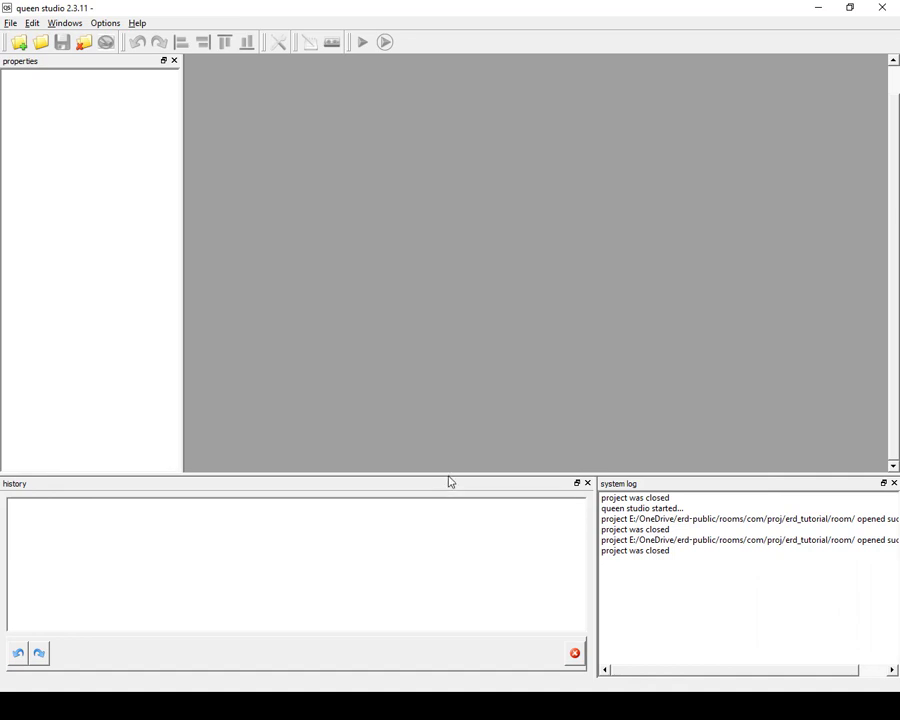
{"action": "left_click_drag", "start_coordinate": [448, 477], "coordinate": [448, 513]}
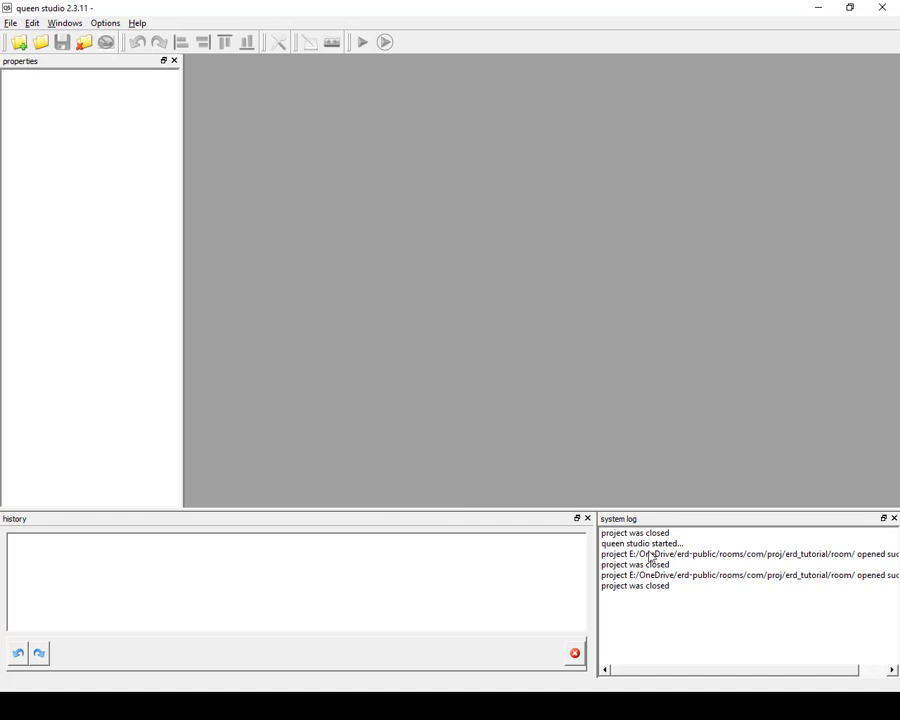
{"action": "left_click", "coordinate": [587, 518]}
{"action": "left_click", "coordinate": [894, 518]}
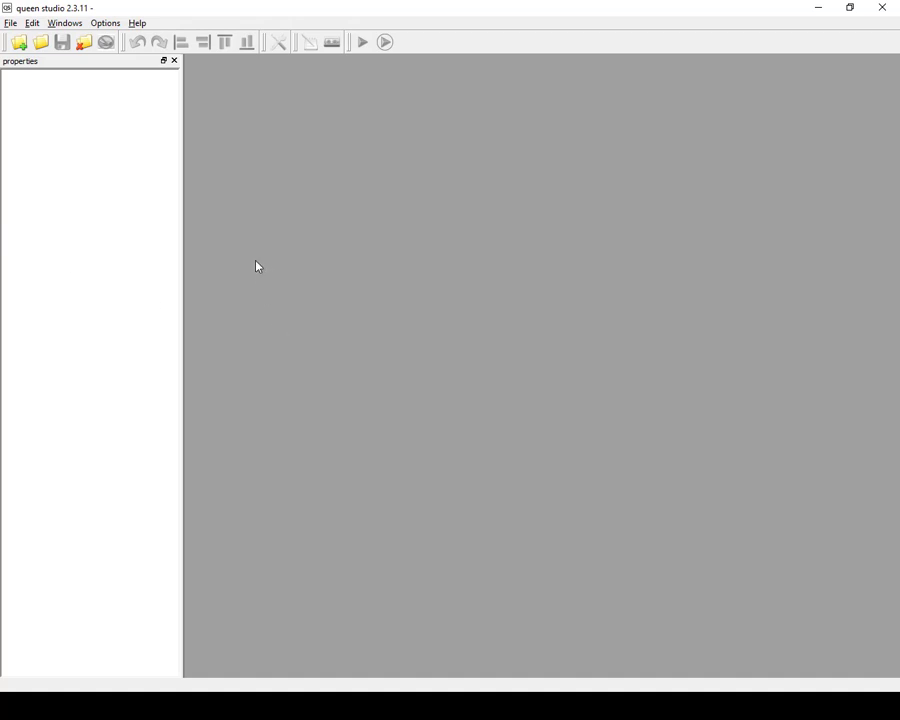
Show the history and logger windows again, then close both.
{"action": "left_click", "coordinate": [65, 23]}
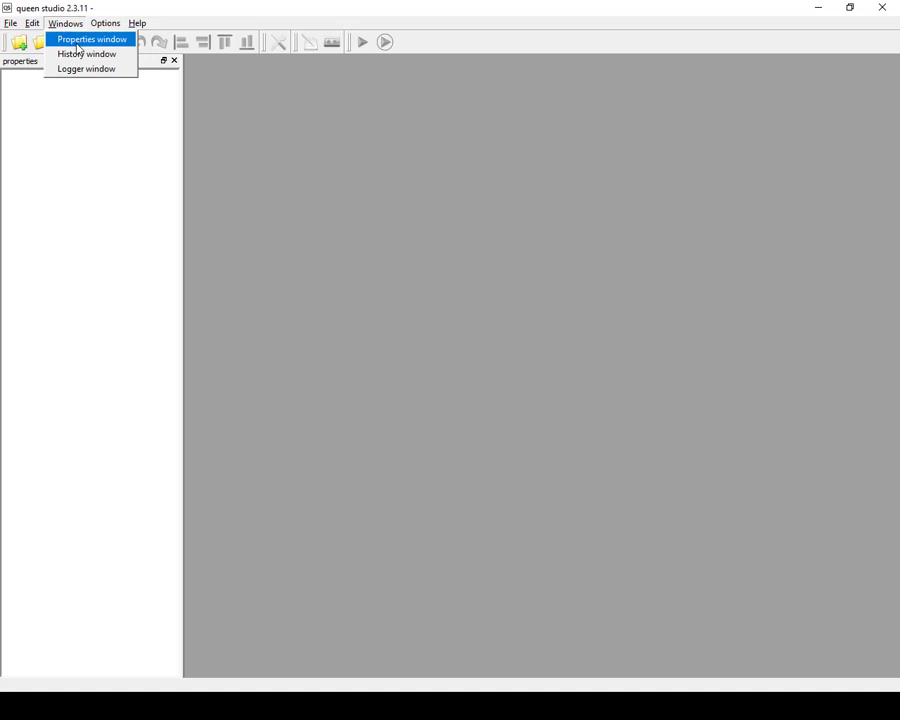
{"action": "left_click", "coordinate": [82, 54]}
{"action": "left_click", "coordinate": [66, 23]}
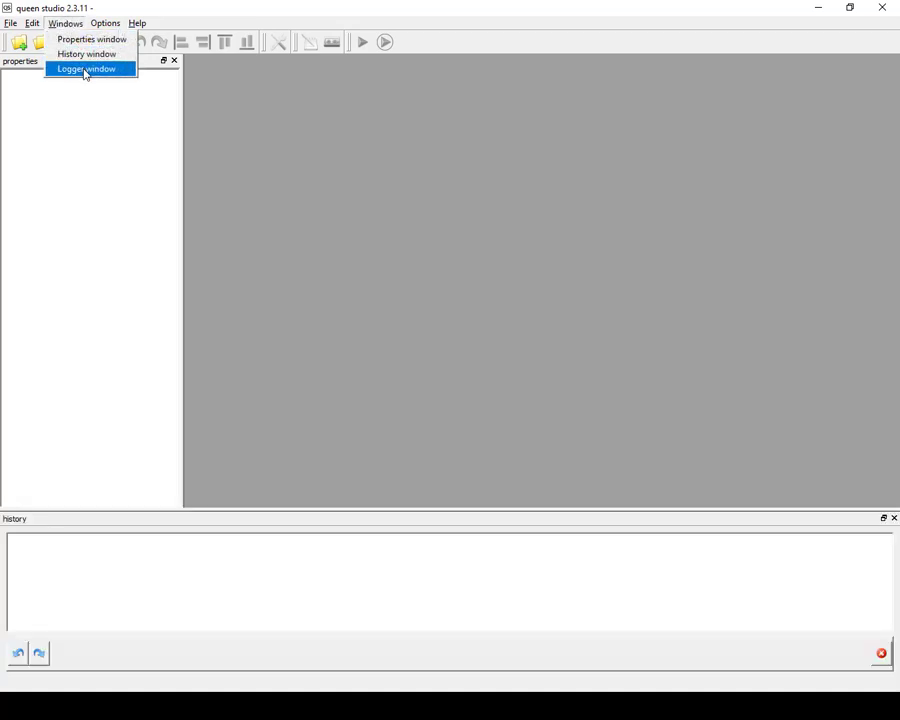
{"action": "left_click", "coordinate": [85, 68]}
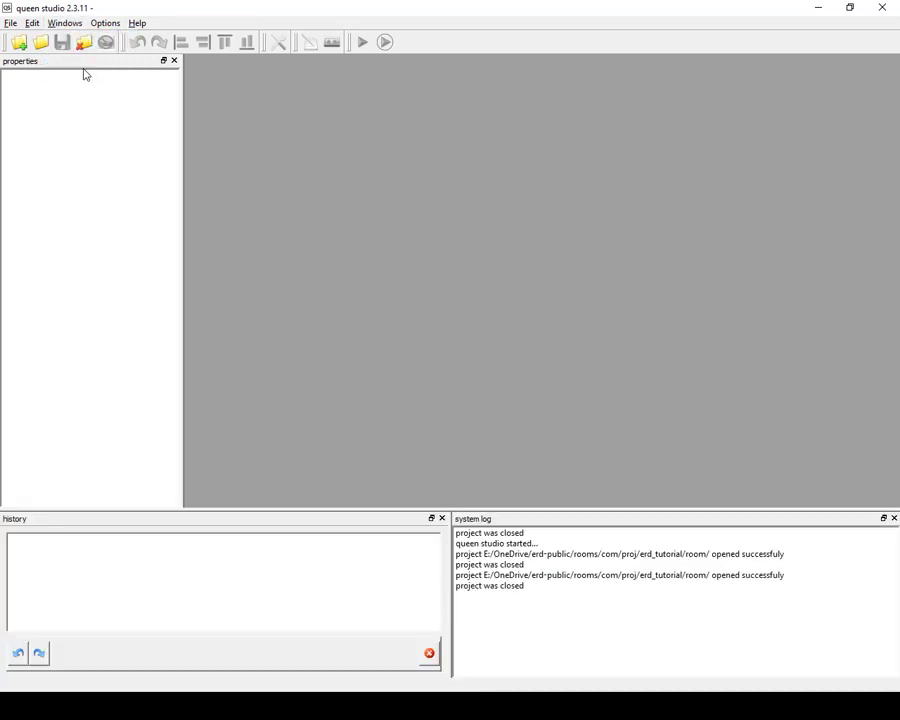
{"action": "left_click", "coordinate": [442, 518]}
{"action": "left_click", "coordinate": [894, 518]}
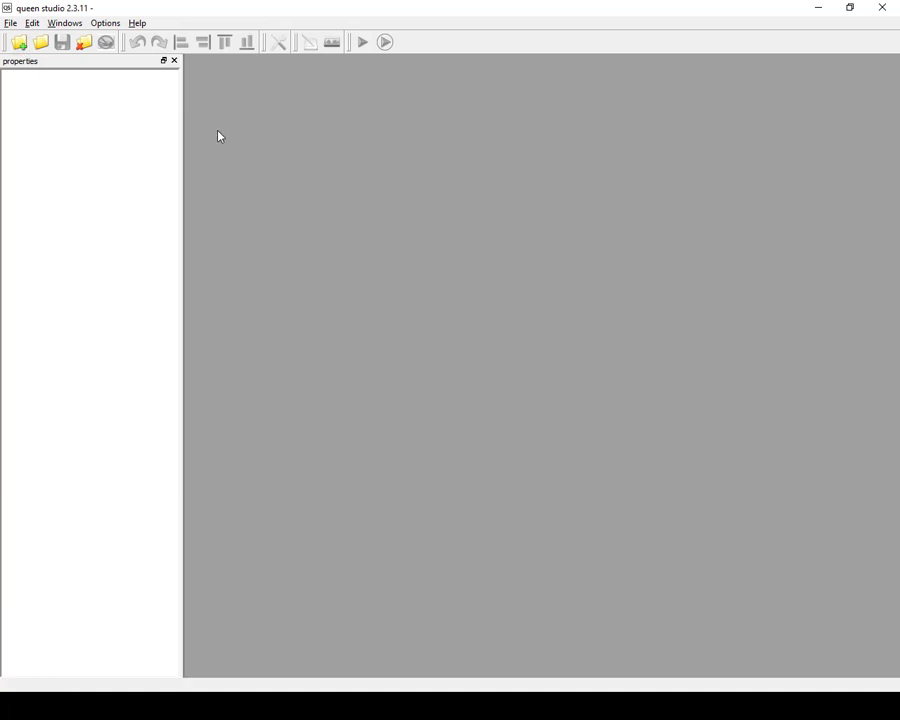
Start a new project and choose the E:\OneDrive\erd-public\rooms\com\proj folder as its directory.
{"action": "left_click", "coordinate": [19, 43]}
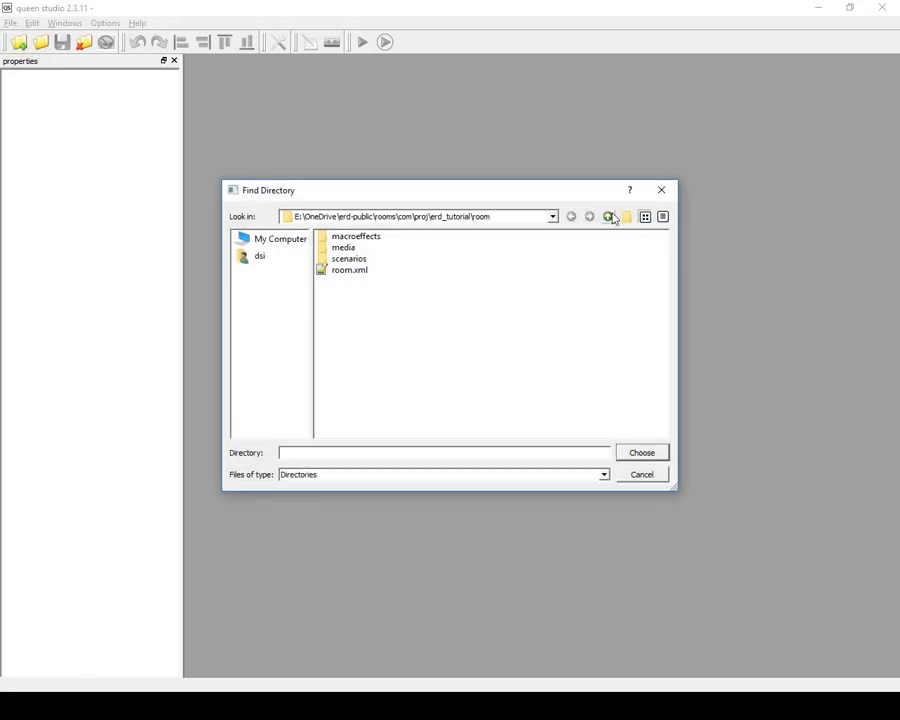
{"action": "left_click", "coordinate": [607, 217]}
{"action": "left_click", "coordinate": [609, 217]}
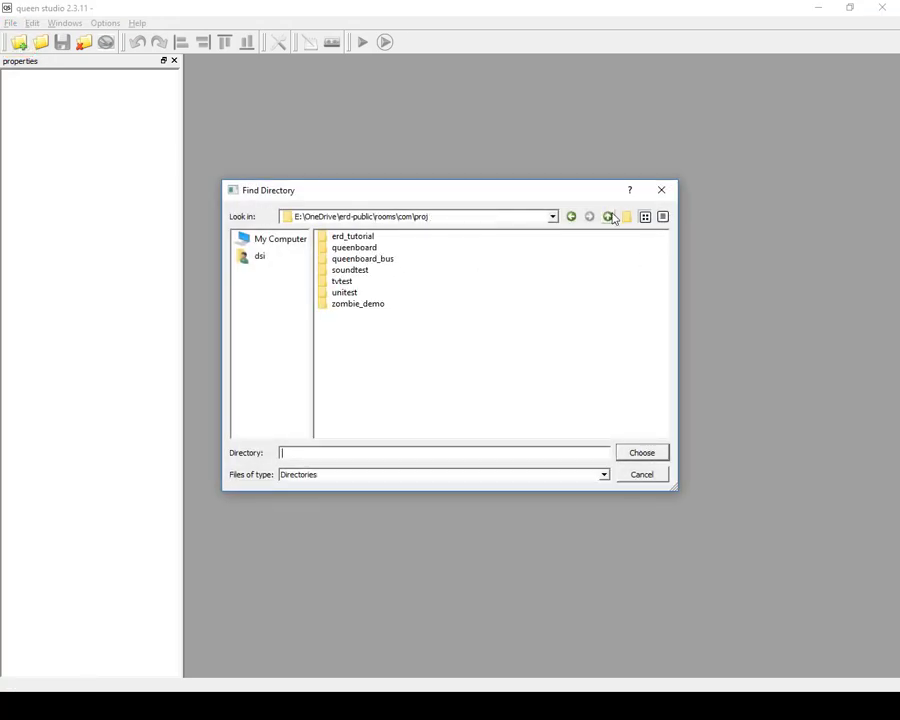
{"action": "left_click", "coordinate": [609, 217]}
{"action": "double_click", "coordinate": [339, 247]}
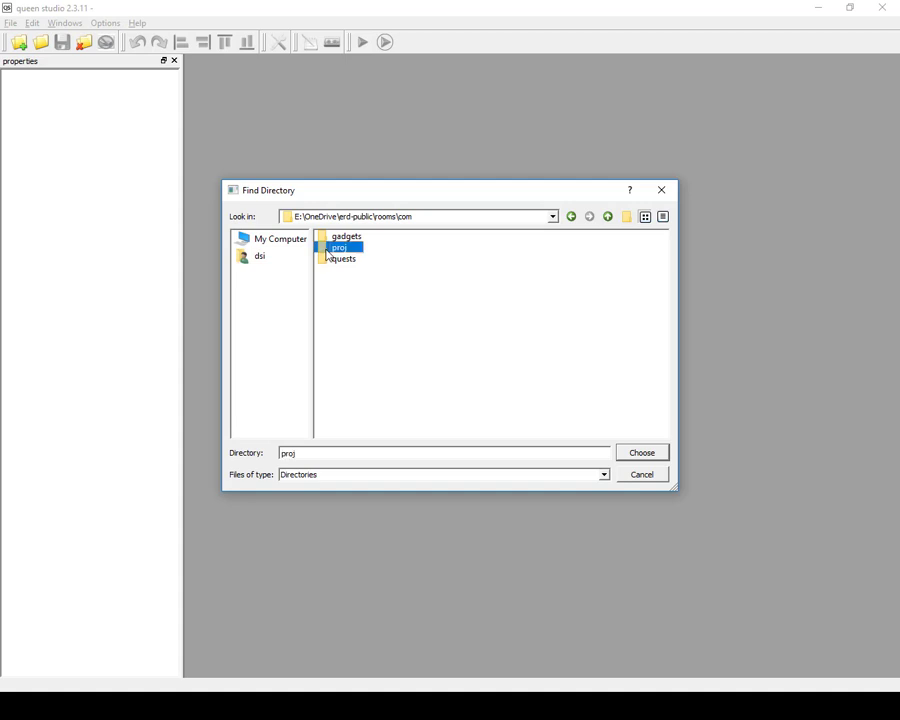
{"action": "left_click", "coordinate": [640, 456]}
Name the new project test_AAA and create it from the base template.
{"action": "left_click_drag", "start_coordinate": [428, 294], "coordinate": [474, 265]}
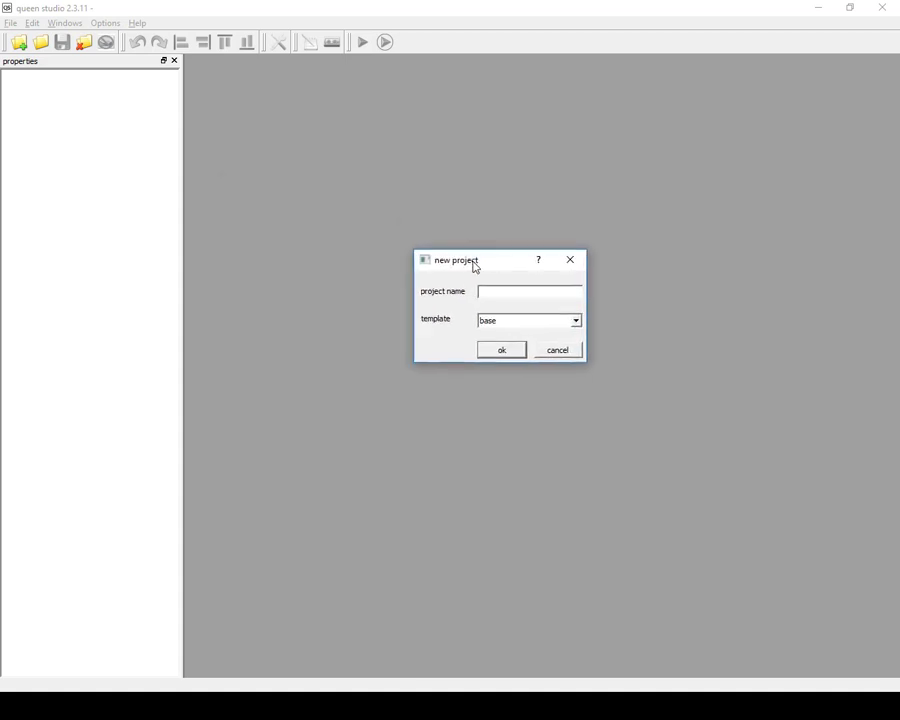
{"action": "type", "text": "test_AAA"}
{"action": "left_click", "coordinate": [509, 321]}
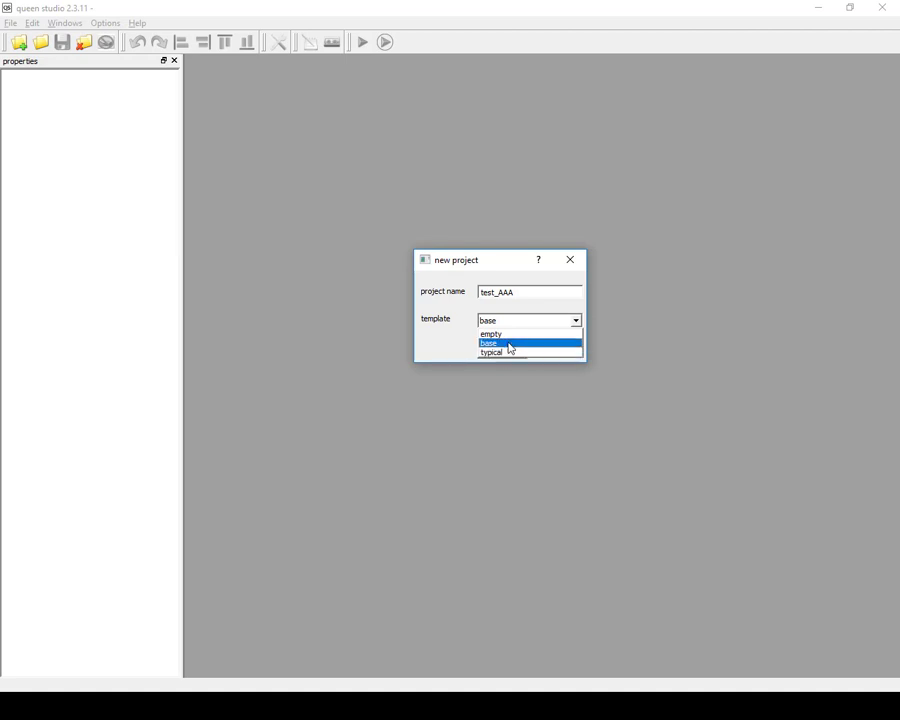
{"action": "left_click", "coordinate": [509, 345]}
{"action": "left_click", "coordinate": [509, 348]}
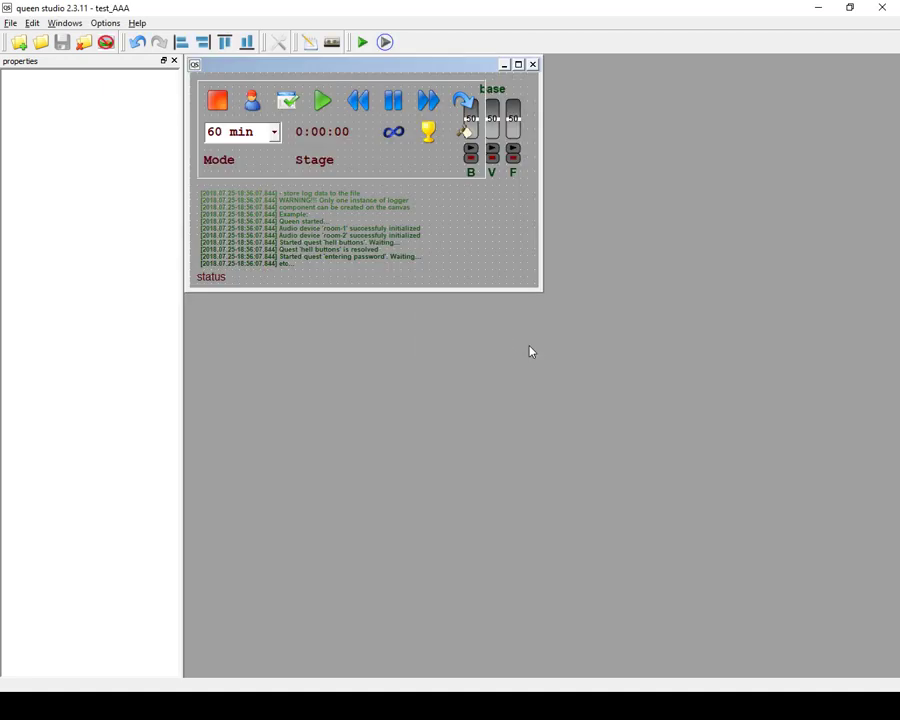
Widen the canvas and move the base audio component beside the navigator frame, at 430, 10.
{"action": "left_click_drag", "start_coordinate": [541, 144], "coordinate": [626, 143]}
{"action": "left_click_drag", "start_coordinate": [503, 87], "coordinate": [538, 88]}
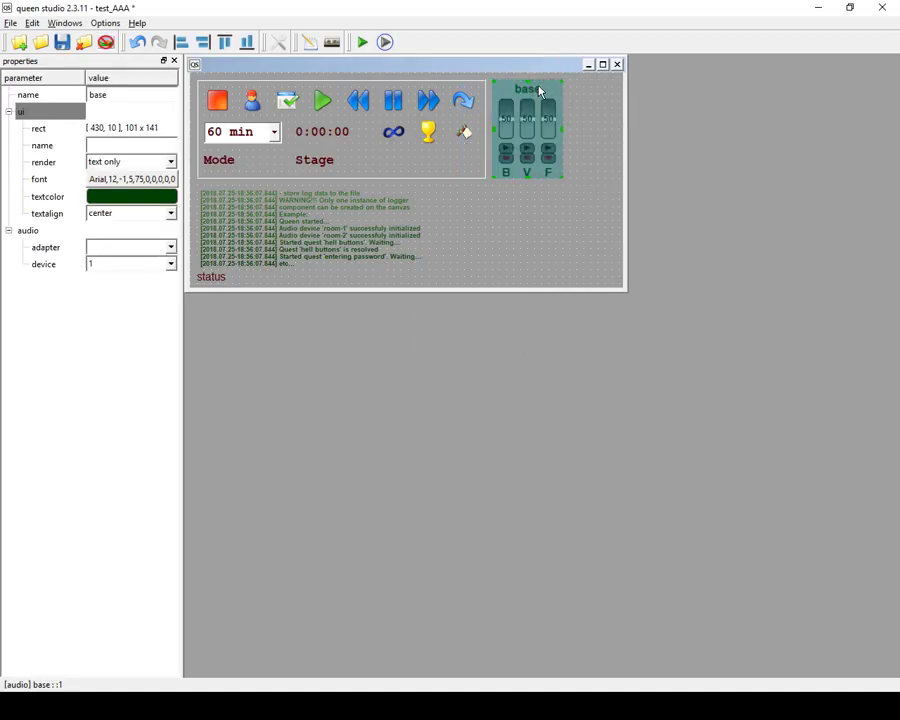
Inspect the properties of the navigator label, base audio, logger and status components.
{"action": "left_click", "coordinate": [371, 86]}
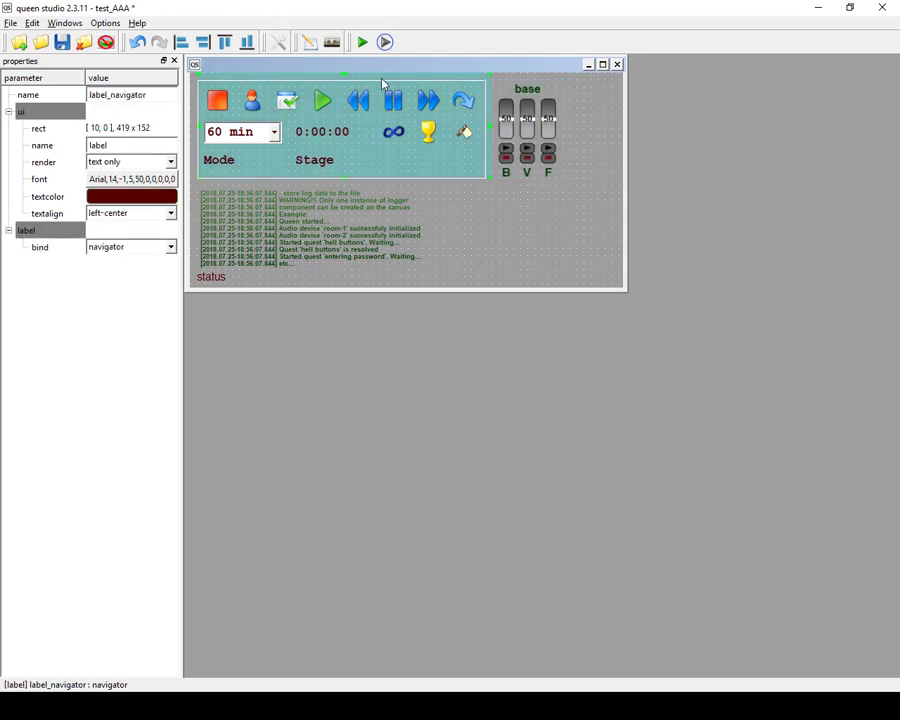
{"action": "left_click", "coordinate": [524, 92]}
{"action": "left_click", "coordinate": [274, 222]}
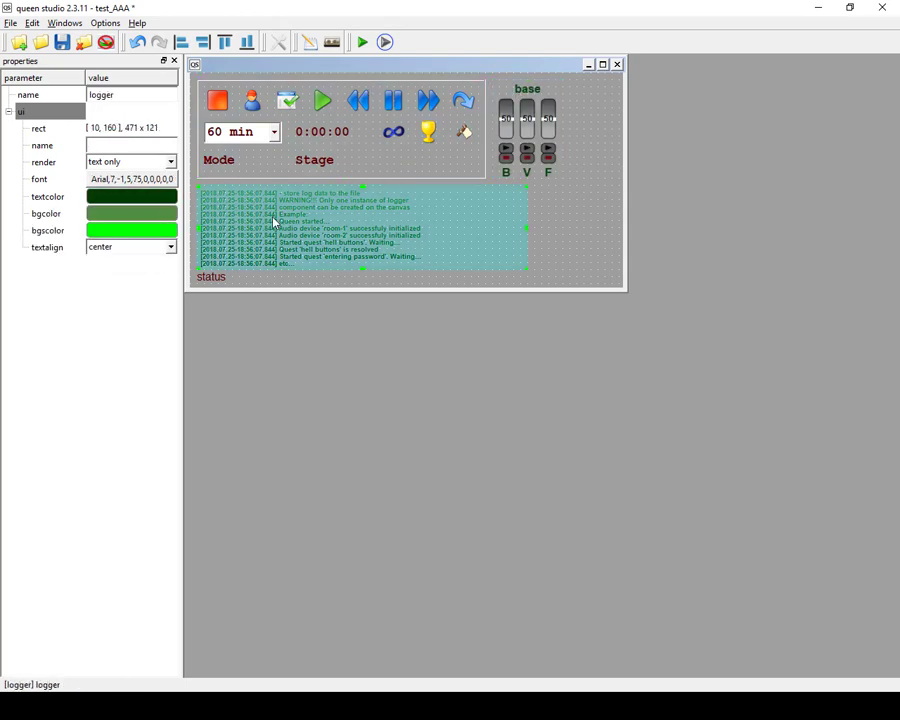
{"action": "left_click", "coordinate": [247, 280]}
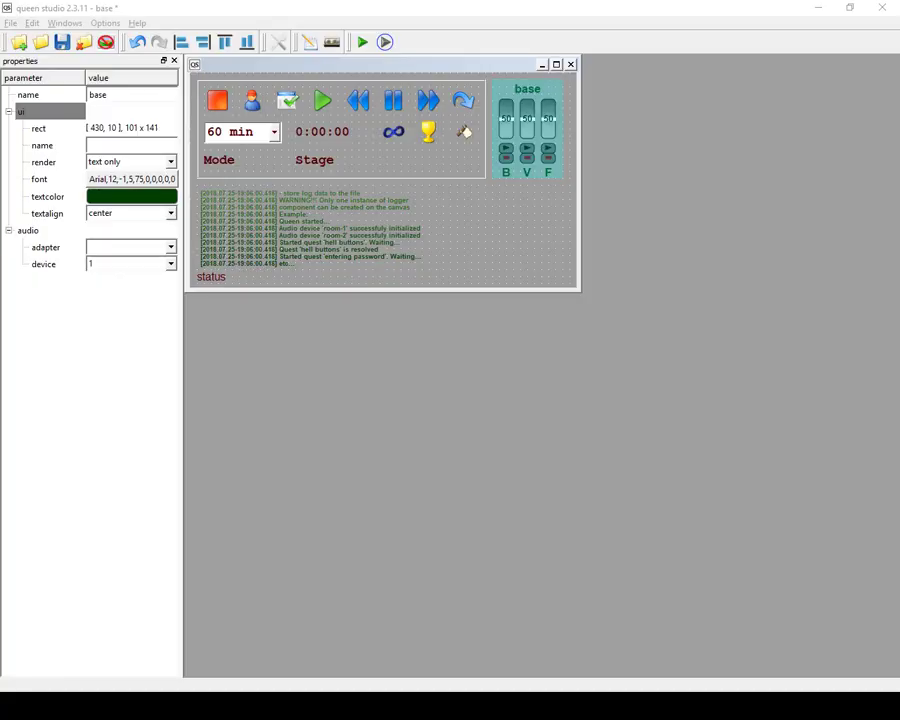
Save the project, narrow the logger component to a width of 431, and save again.
{"action": "left_click", "coordinate": [62, 43]}
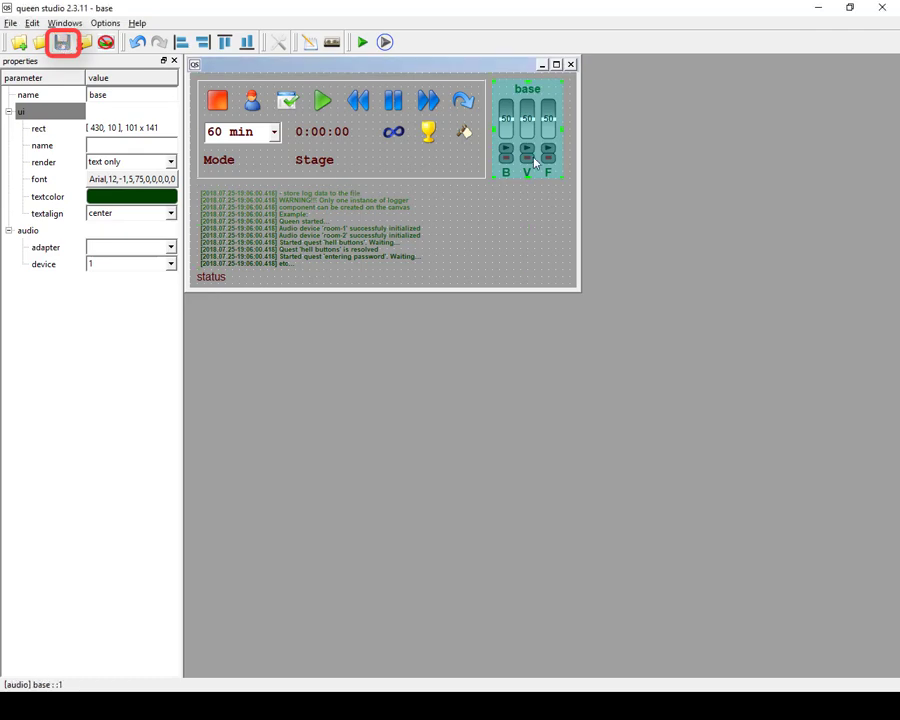
{"action": "left_click_drag", "start_coordinate": [526, 227], "coordinate": [500, 226]}
{"action": "left_click", "coordinate": [62, 42]}
Change the logger component's name to logger1, then restore it to logger.
{"action": "left_click", "coordinate": [277, 202]}
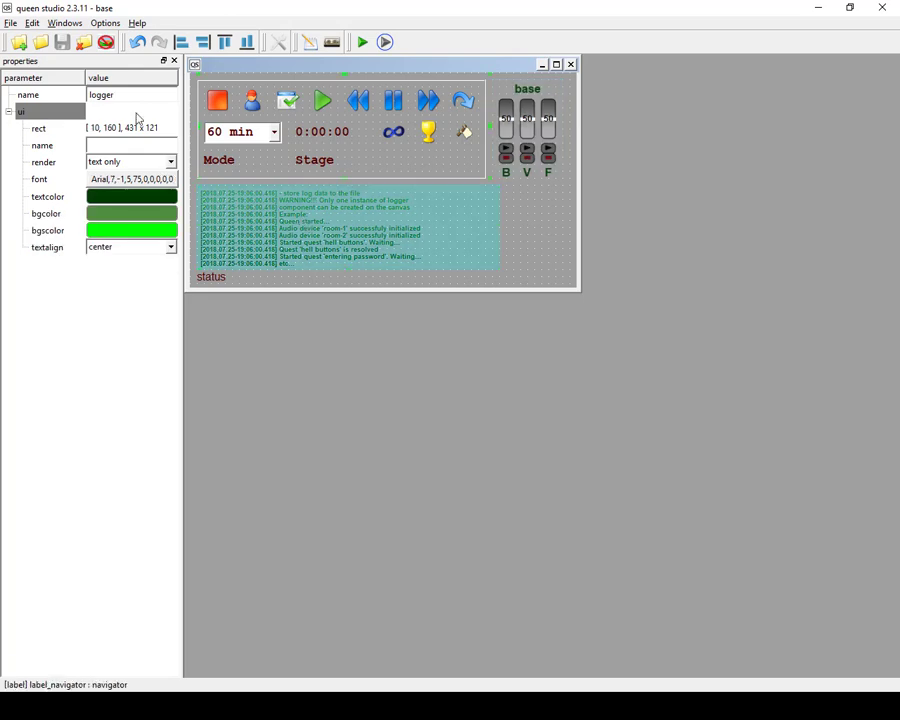
{"action": "type", "text": "1"}
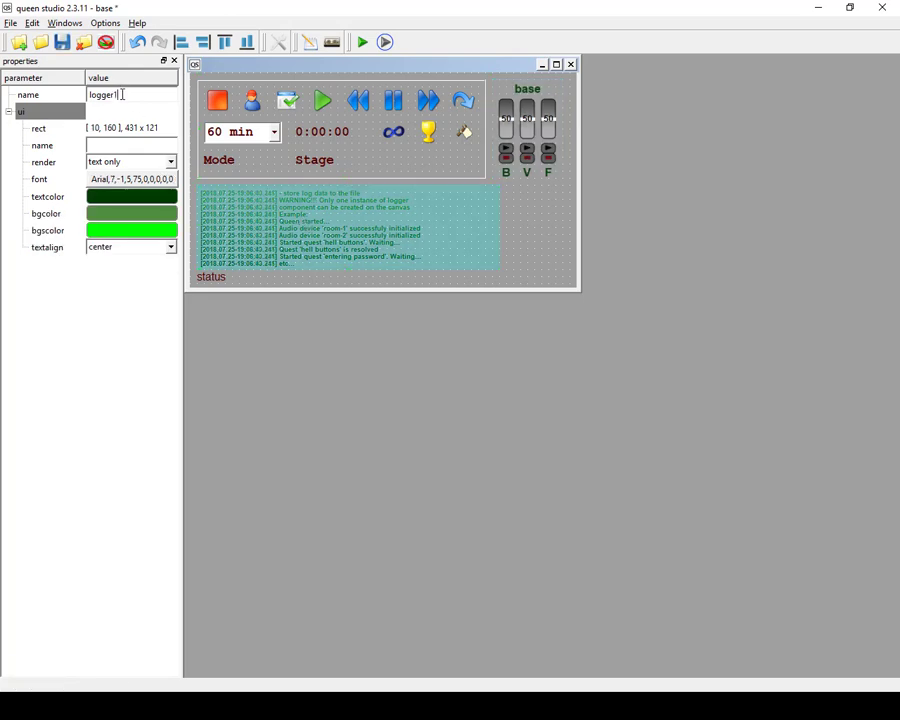
{"action": "key", "text": "BackSpace"}
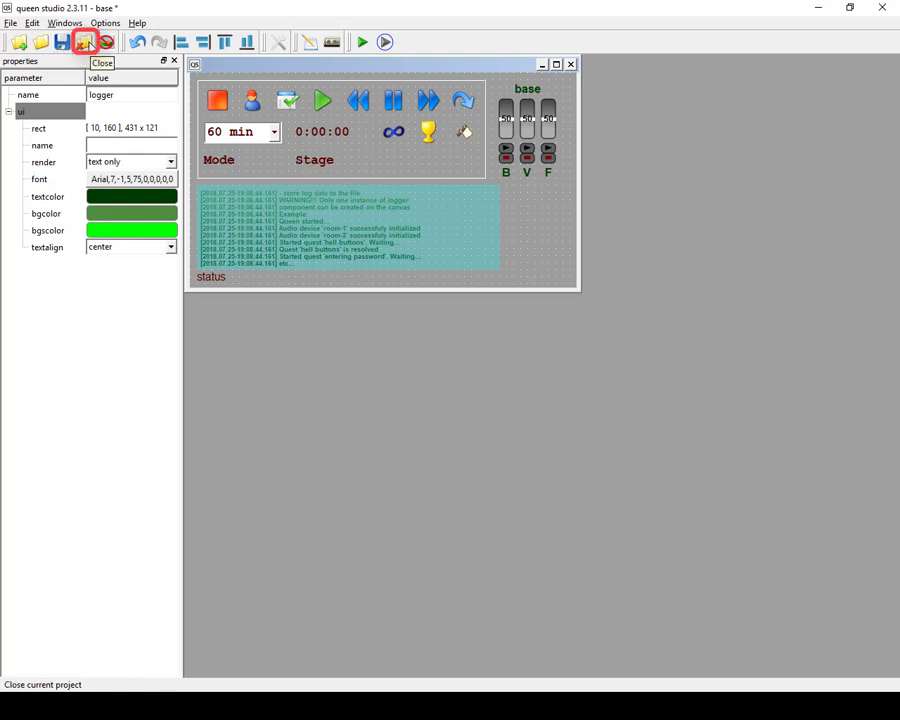
Close the current project, saving its modifications.
{"action": "left_click", "coordinate": [85, 44]}
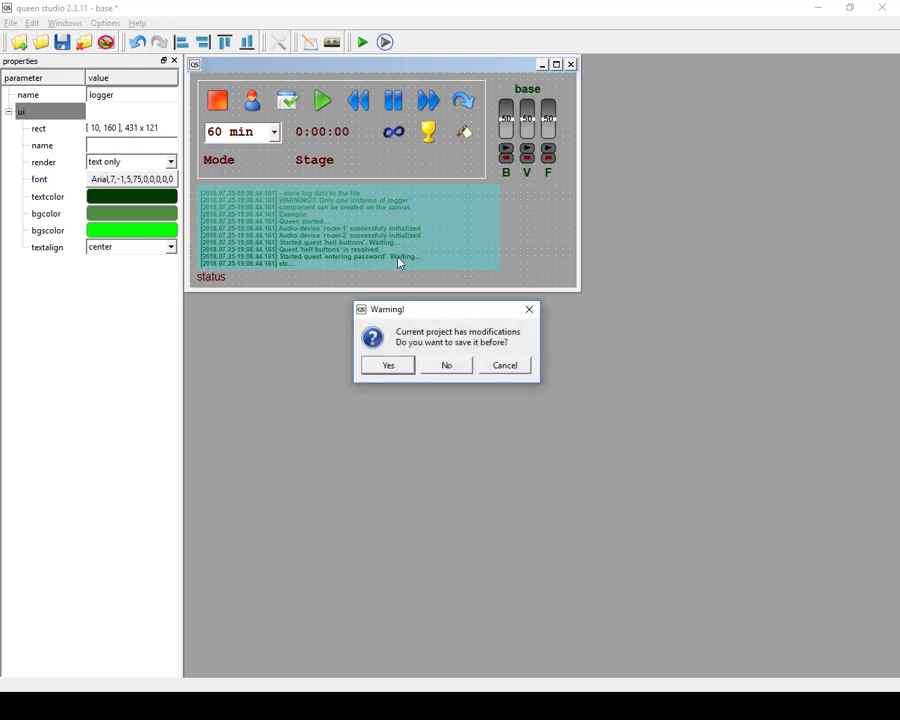
{"action": "left_click_drag", "start_coordinate": [467, 317], "coordinate": [470, 182]}
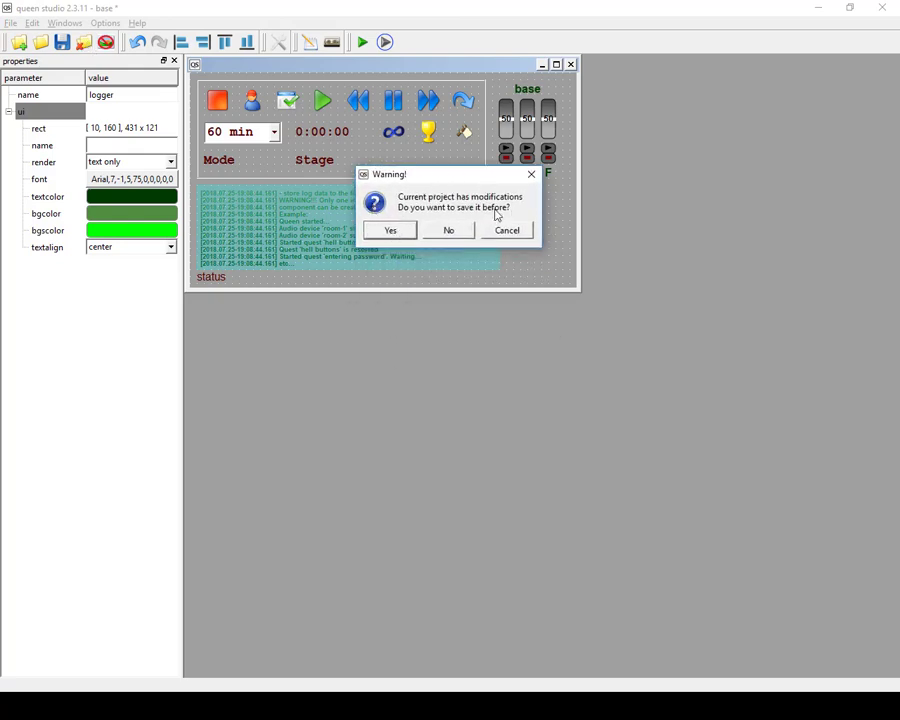
{"action": "left_click", "coordinate": [392, 231]}
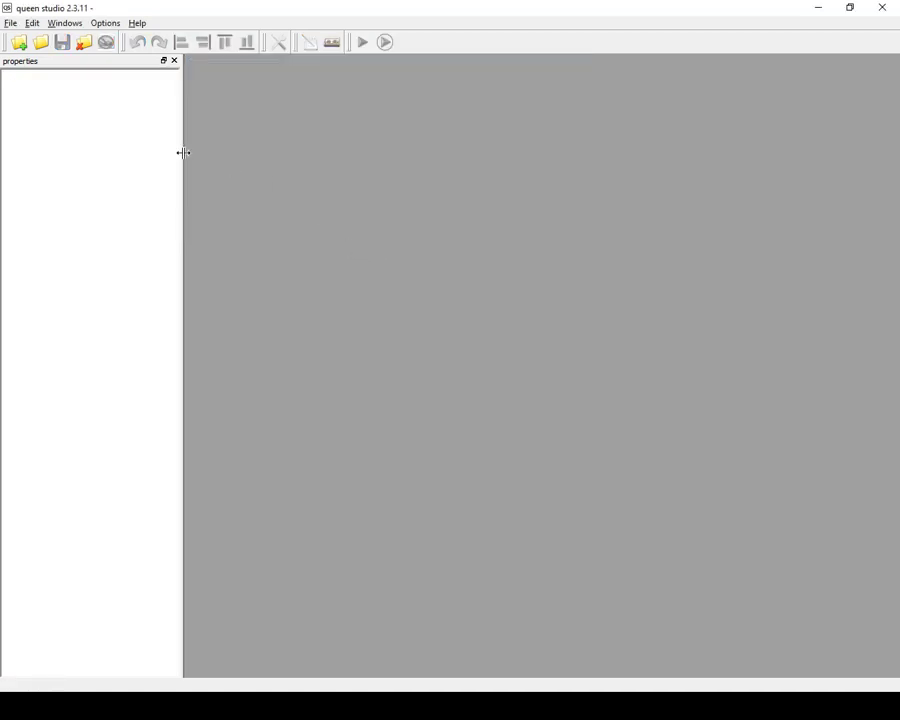
Open the project file room.xml from the test_AAA folder.
{"action": "left_click", "coordinate": [42, 43]}
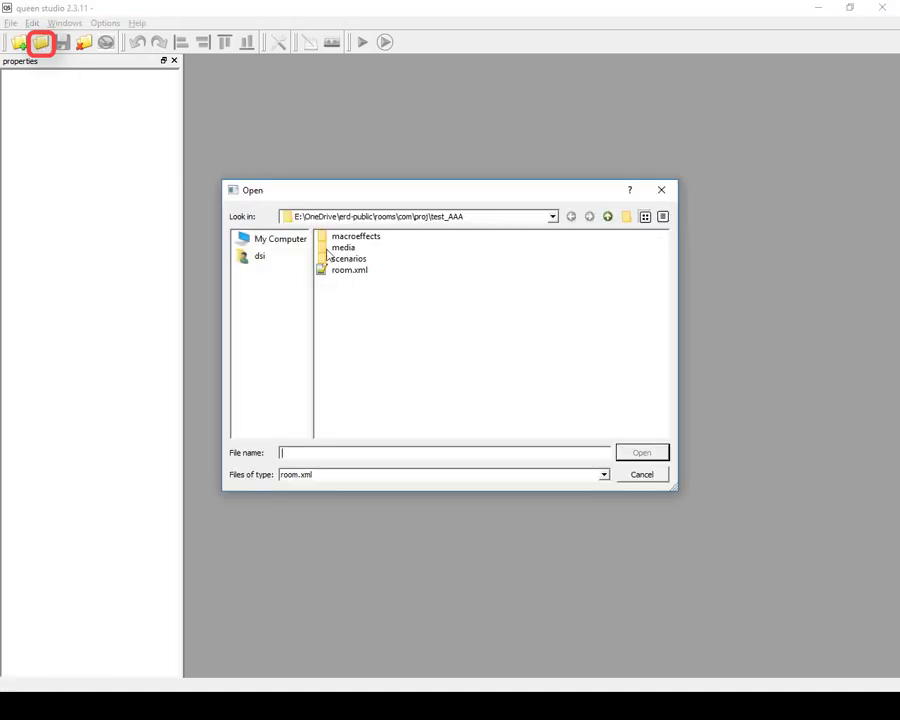
{"action": "left_click", "coordinate": [343, 273]}
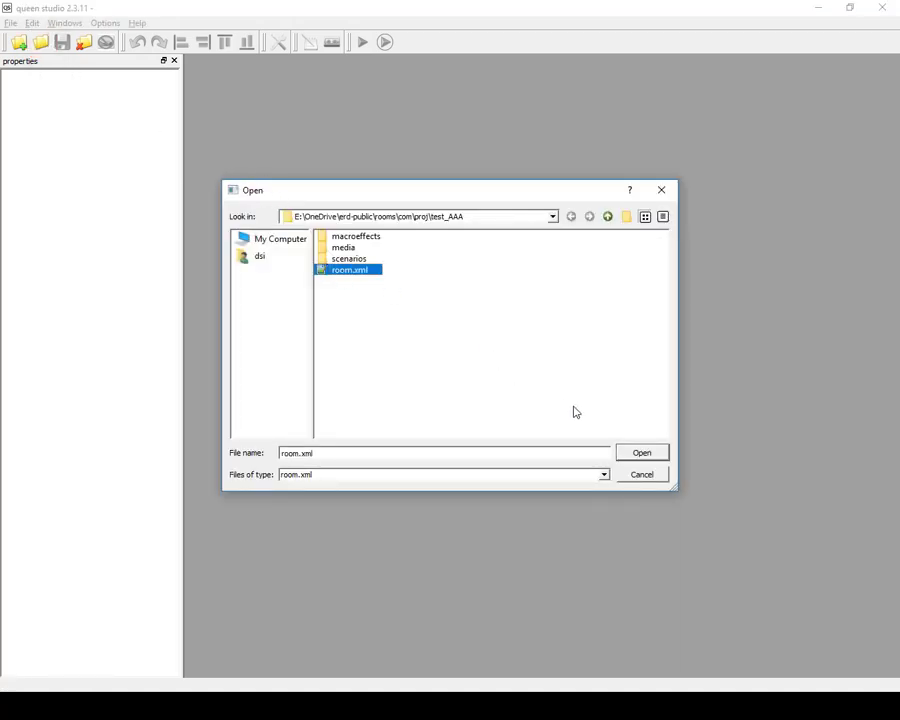
{"action": "left_click", "coordinate": [651, 455]}
Enlarge the canvas in both width and height and shift its window slightly within the workspace.
{"action": "left_click", "coordinate": [344, 252]}
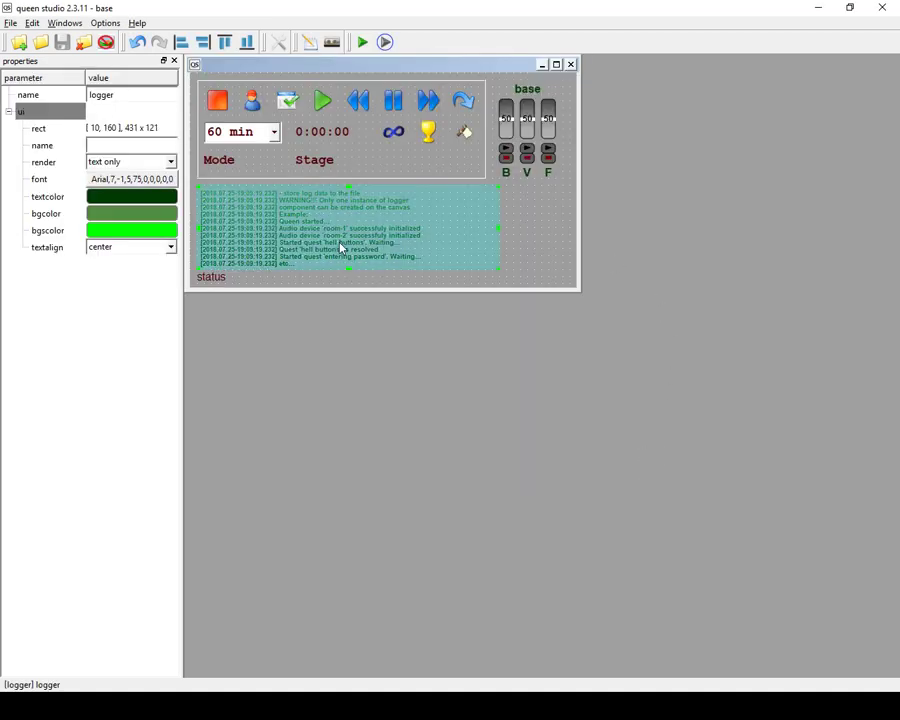
{"action": "left_click", "coordinate": [500, 226]}
{"action": "left_click", "coordinate": [535, 238]}
{"action": "left_click_drag", "start_coordinate": [577, 287], "coordinate": [797, 597]}
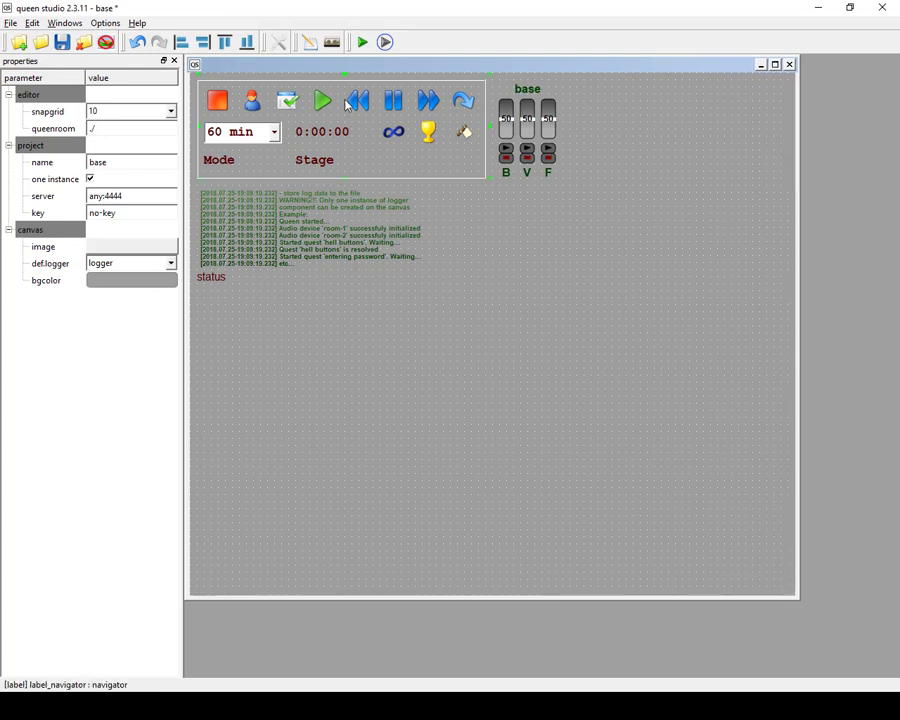
{"action": "left_click_drag", "start_coordinate": [331, 72], "coordinate": [350, 74]}
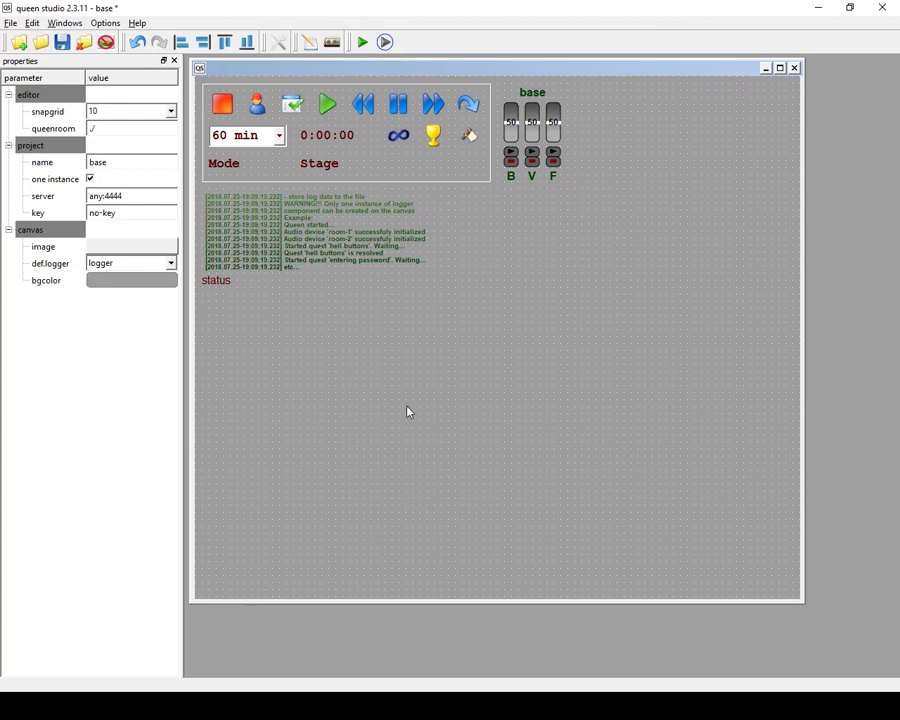
Inspect the status label, logger and base audio components on the enlarged canvas.
{"action": "left_click", "coordinate": [226, 281]}
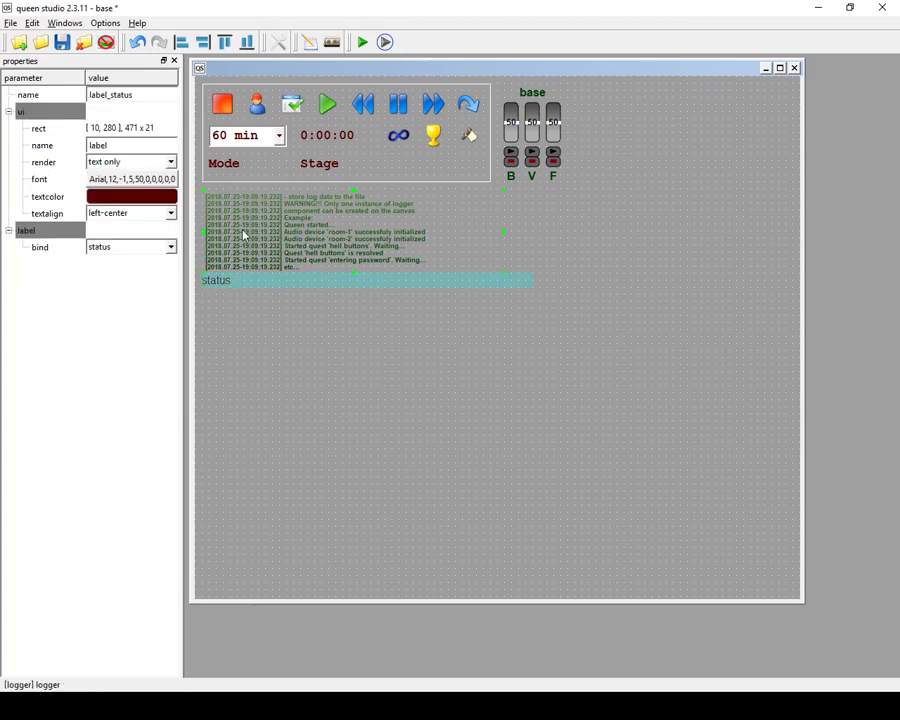
{"action": "left_click", "coordinate": [243, 235]}
{"action": "left_click", "coordinate": [532, 140]}
Create an adapter component on the empty canvas area and move it to 280, 370 below the status label.
{"action": "right_click", "coordinate": [589, 302]}
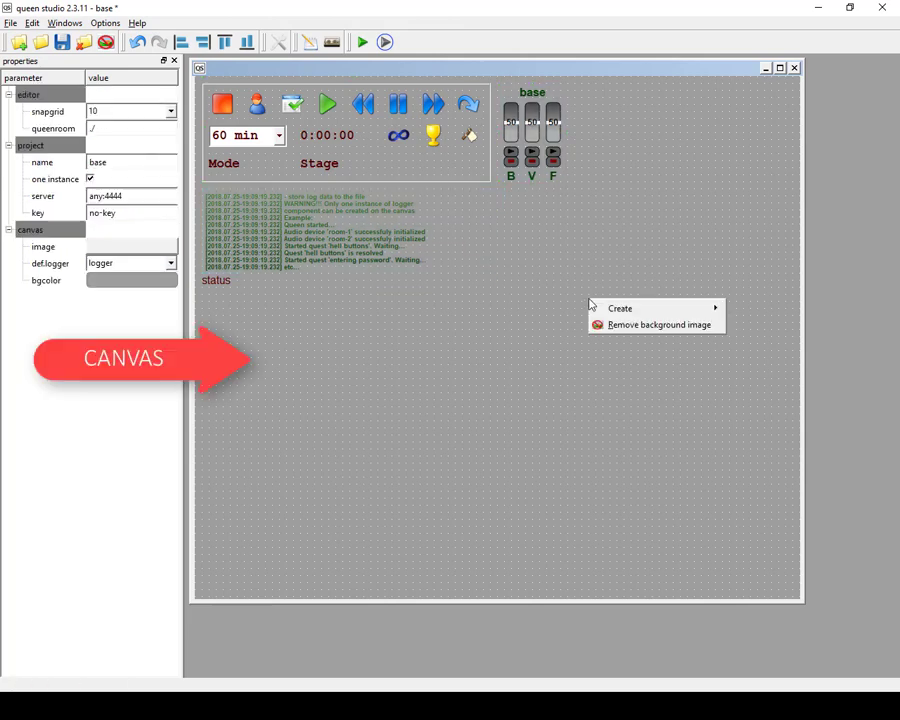
{"action": "mouse_move", "coordinate": [693, 311]}
{"action": "left_click", "coordinate": [758, 357]}
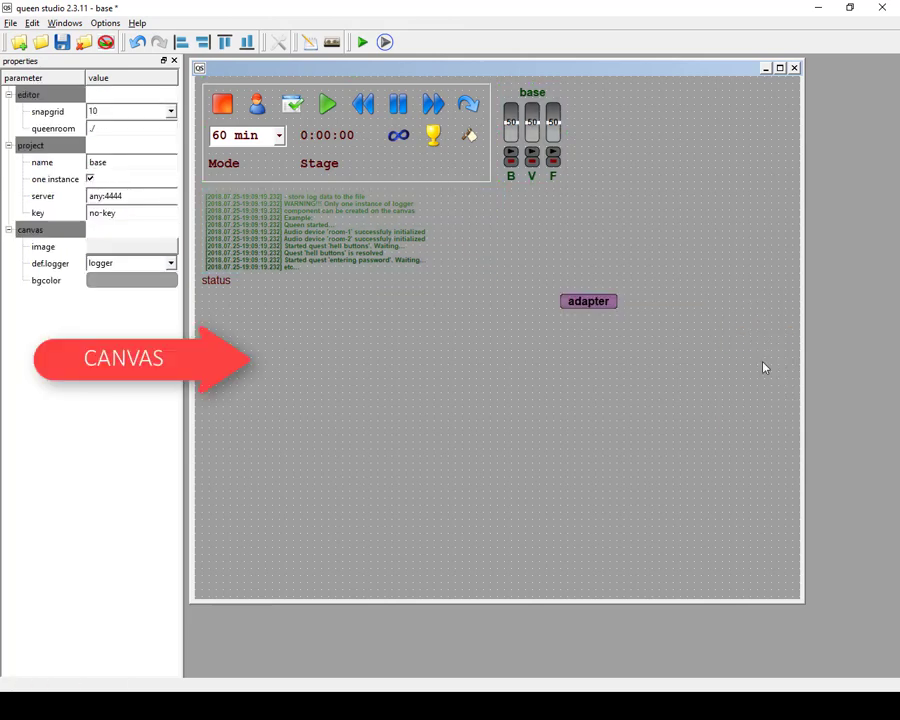
{"action": "left_click_drag", "start_coordinate": [609, 306], "coordinate": [452, 344]}
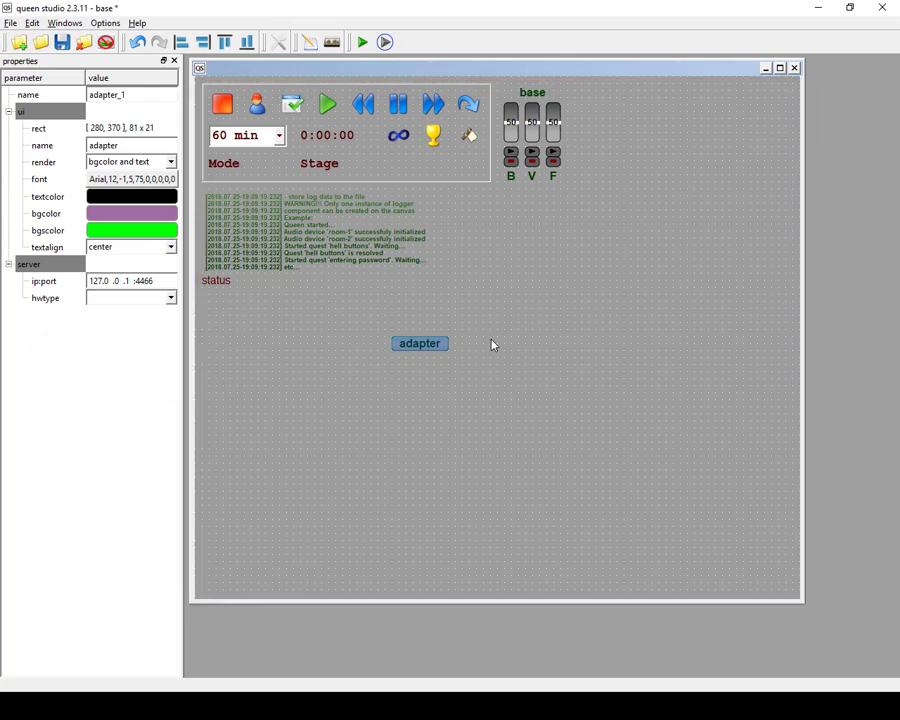
Compare the properties of the canvas, the new adapter, the status label and the logger.
{"action": "left_click", "coordinate": [512, 357]}
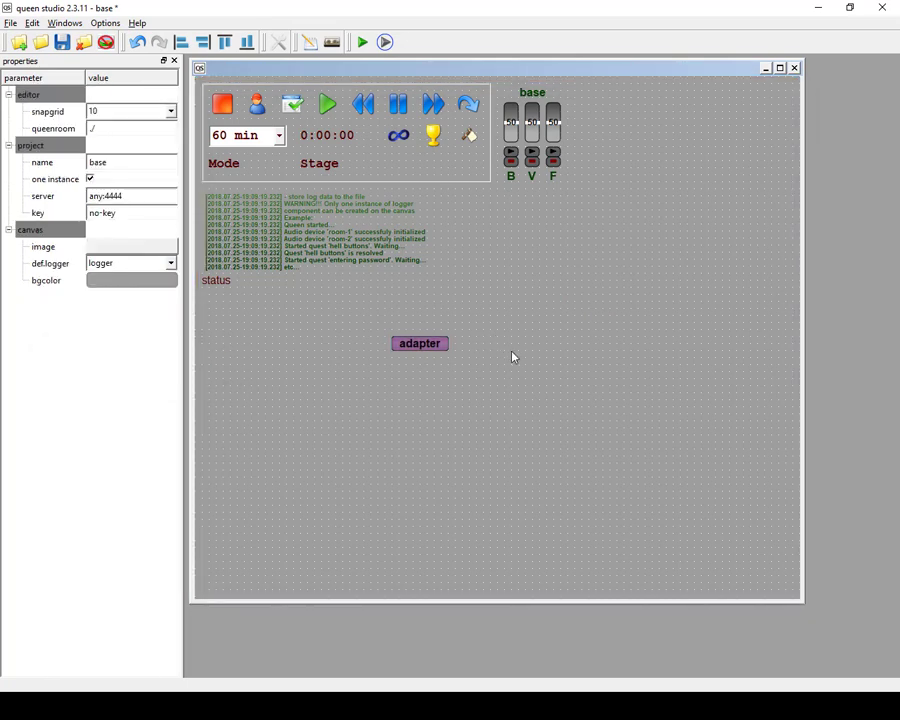
{"action": "left_click", "coordinate": [423, 345]}
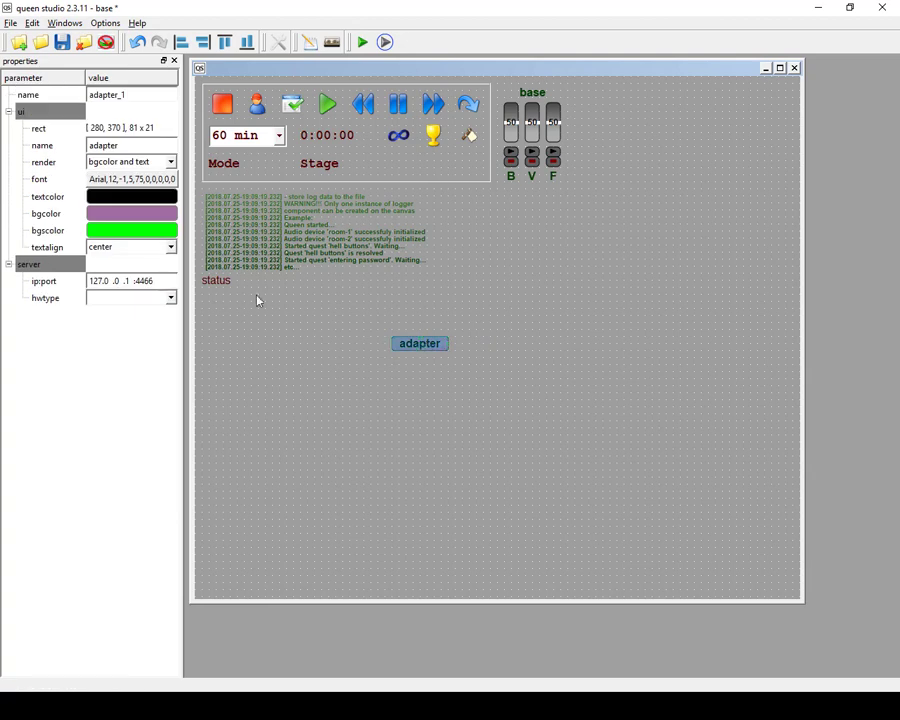
{"action": "left_click", "coordinate": [228, 282]}
{"action": "left_click", "coordinate": [260, 237]}
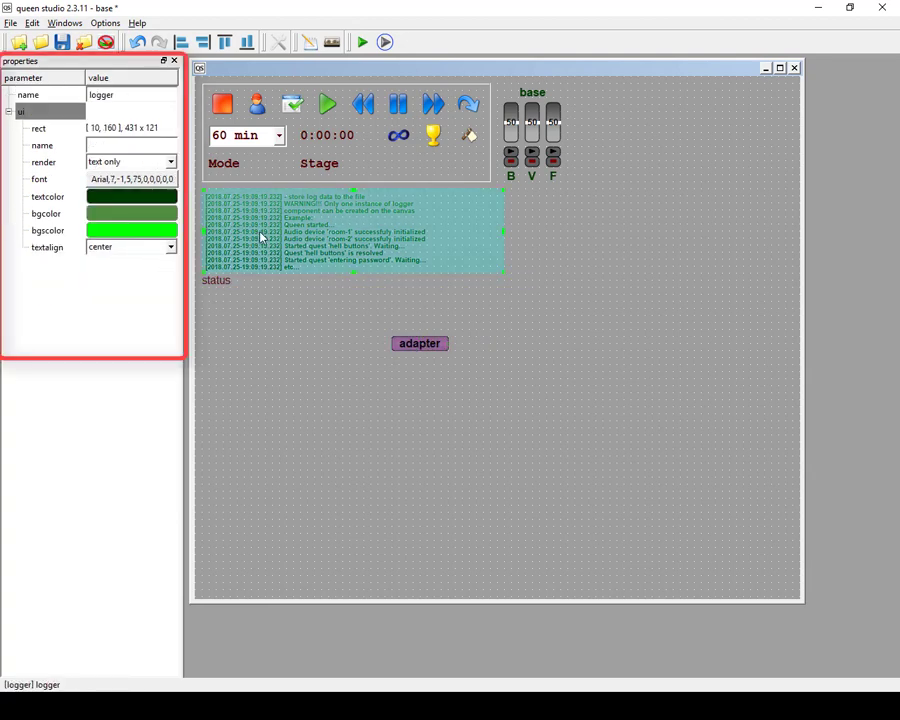
Examine the properties of the base audio component, the navigator label and the canvas.
{"action": "left_click", "coordinate": [533, 120]}
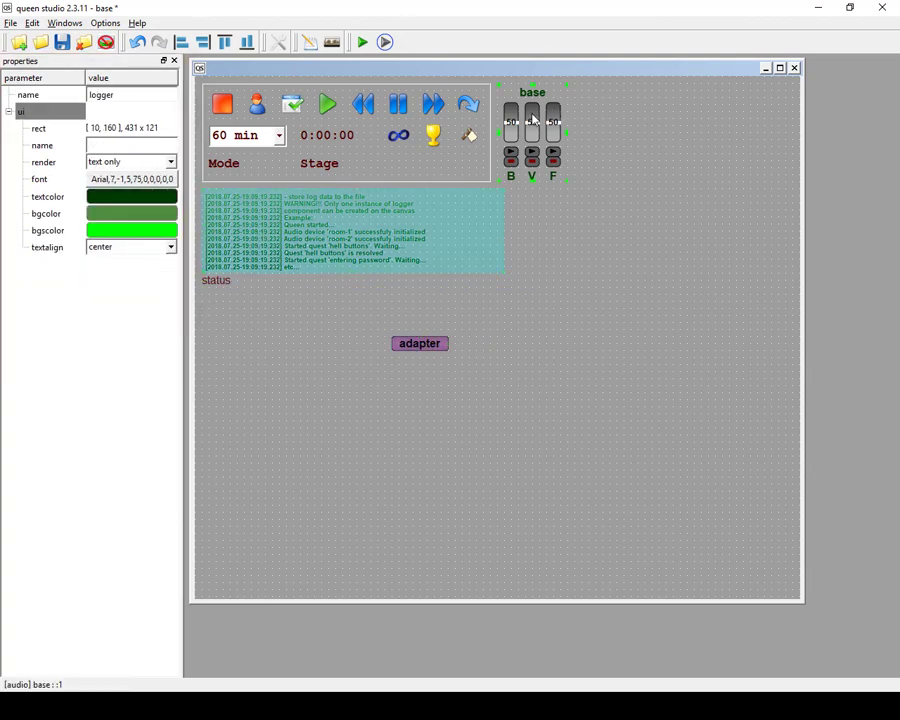
{"action": "left_click", "coordinate": [463, 89]}
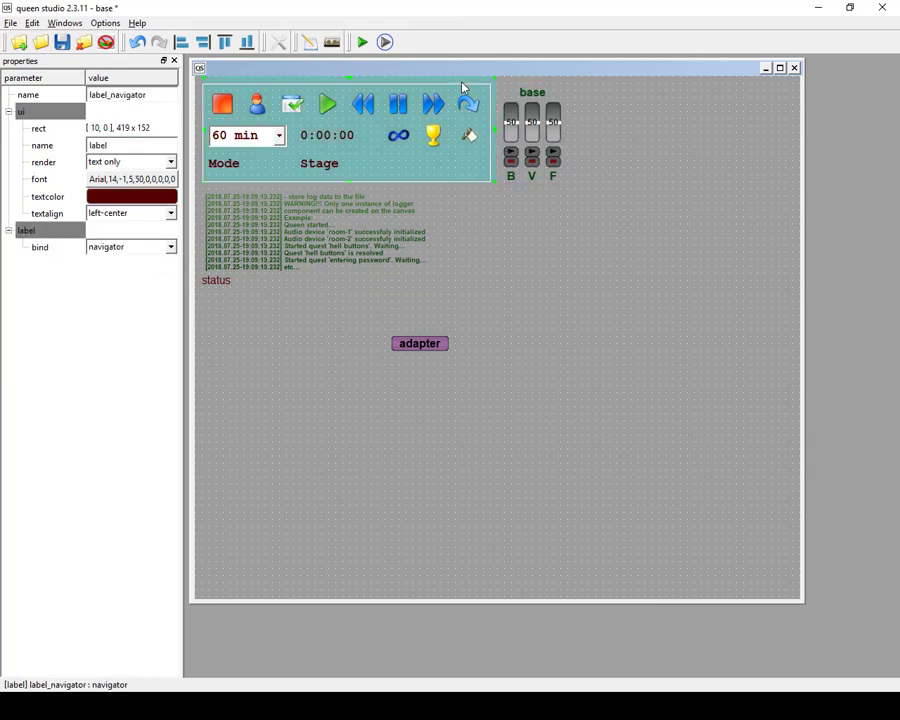
{"action": "left_click", "coordinate": [537, 350]}
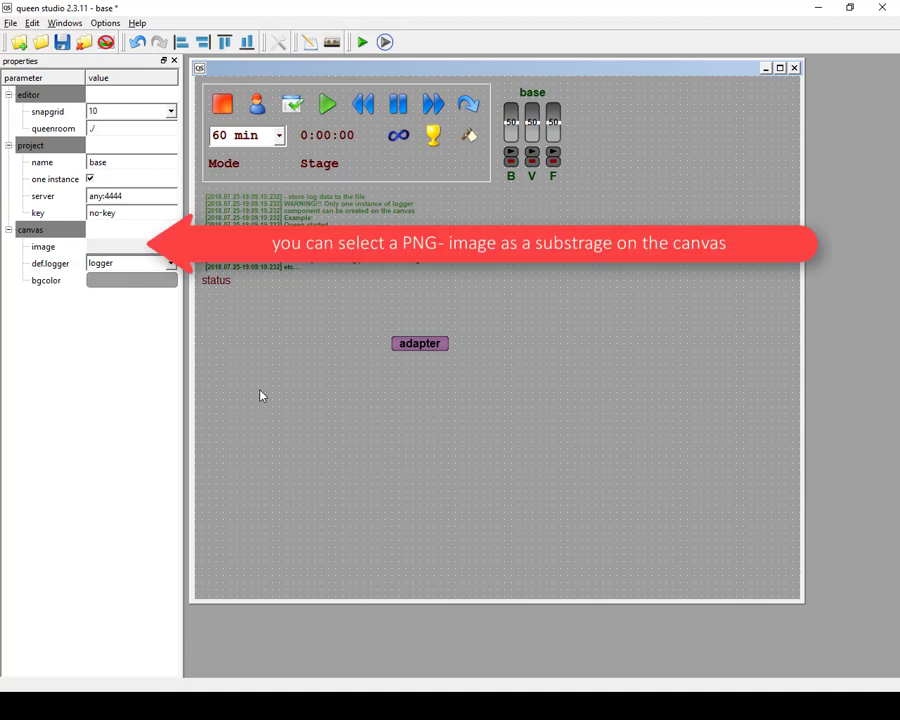
Set a PNG floor plan from the media folder of the erd_tutorial room project as the canvas background image.
{"action": "left_click", "coordinate": [133, 247]}
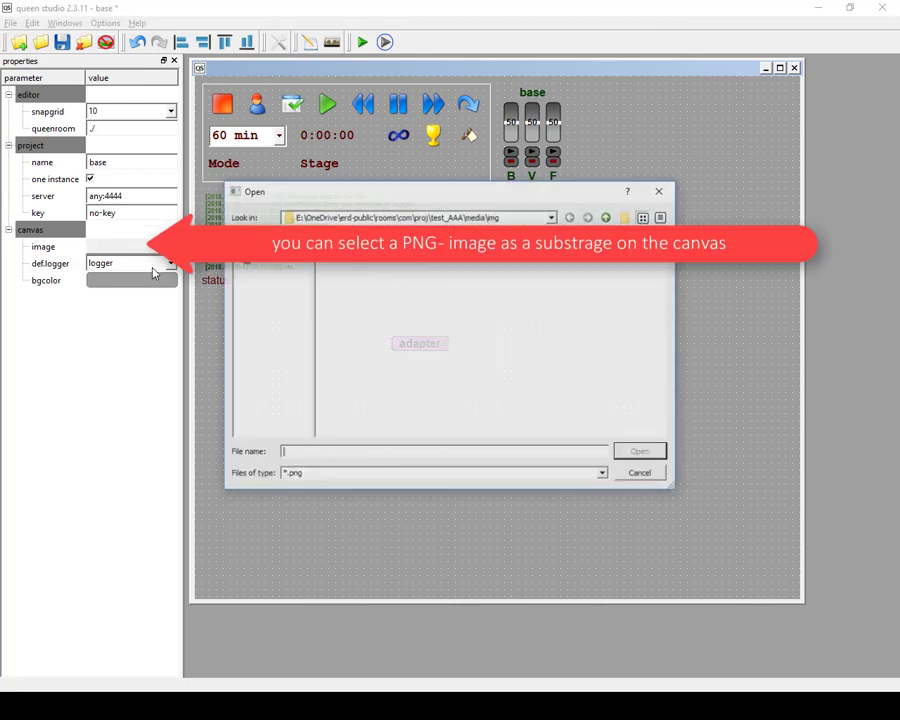
{"action": "left_click", "coordinate": [660, 192]}
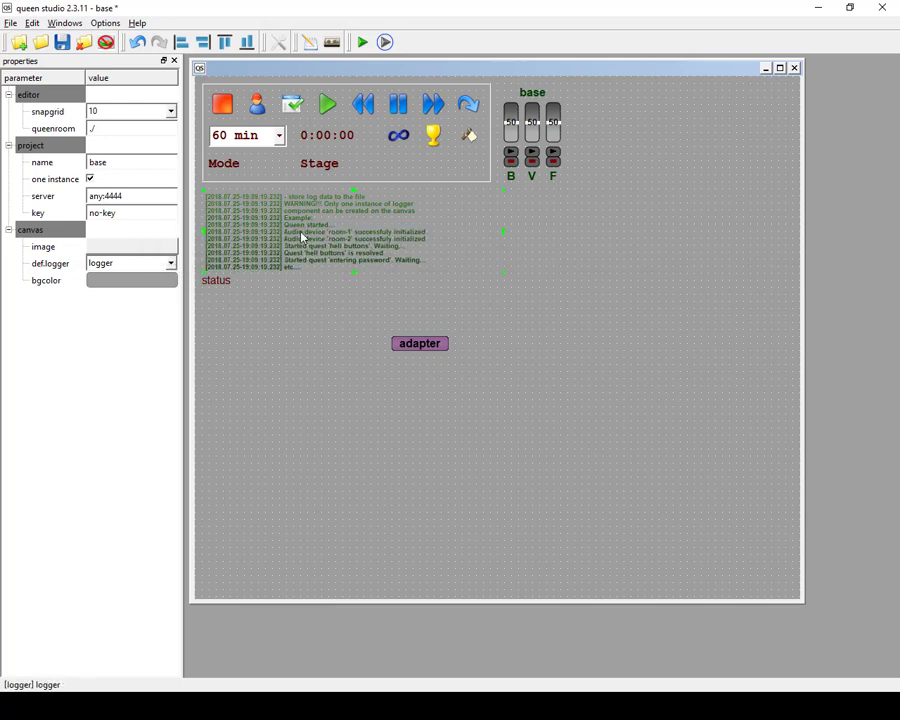
{"action": "left_click", "coordinate": [128, 248]}
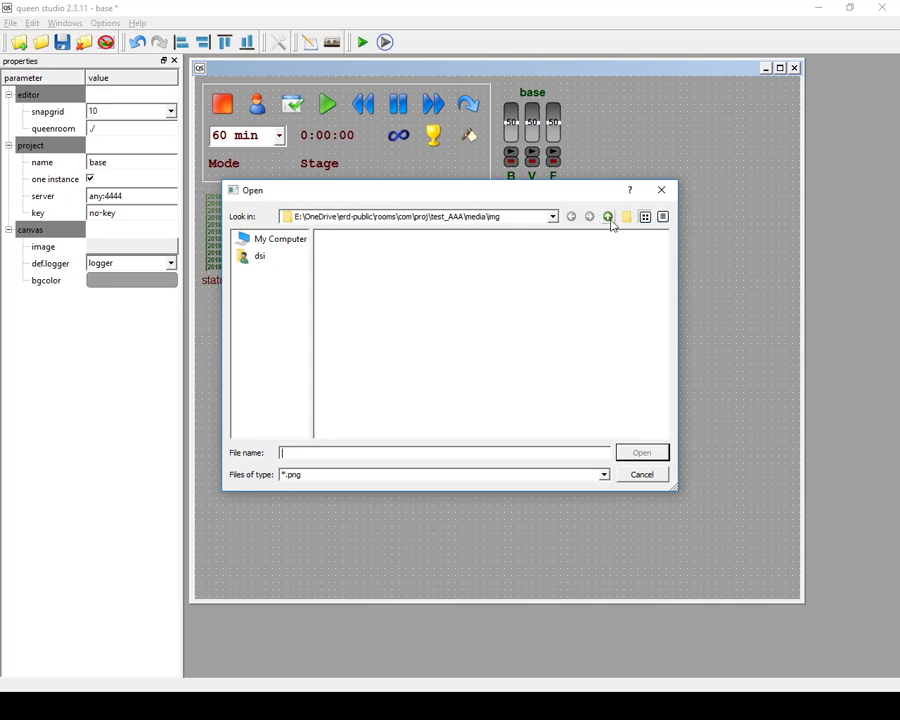
{"action": "left_click", "coordinate": [608, 217]}
{"action": "left_click", "coordinate": [608, 217]}
{"action": "left_click", "coordinate": [608, 217]}
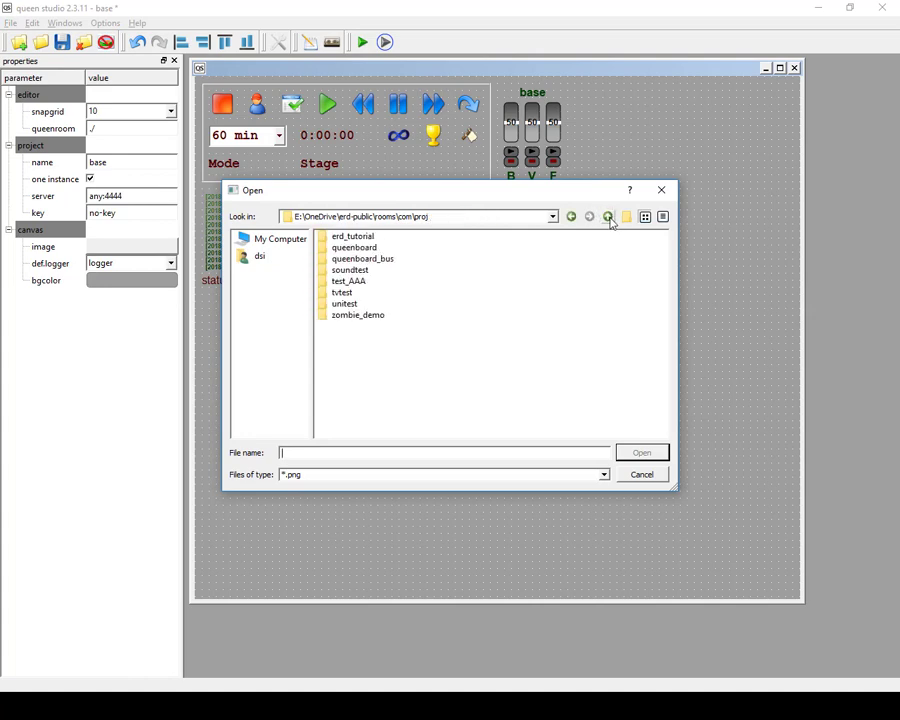
{"action": "double_click", "coordinate": [358, 237]}
{"action": "double_click", "coordinate": [347, 249]}
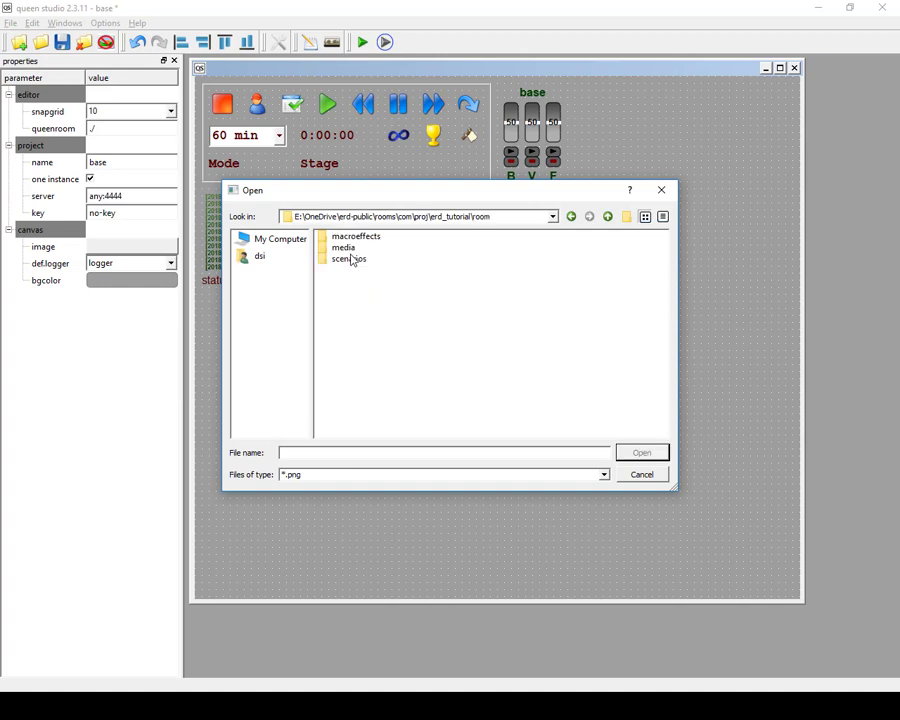
{"action": "left_click", "coordinate": [352, 250]}
{"action": "double_click", "coordinate": [352, 250]}
{"action": "double_click", "coordinate": [340, 236]}
{"action": "double_click", "coordinate": [345, 237]}
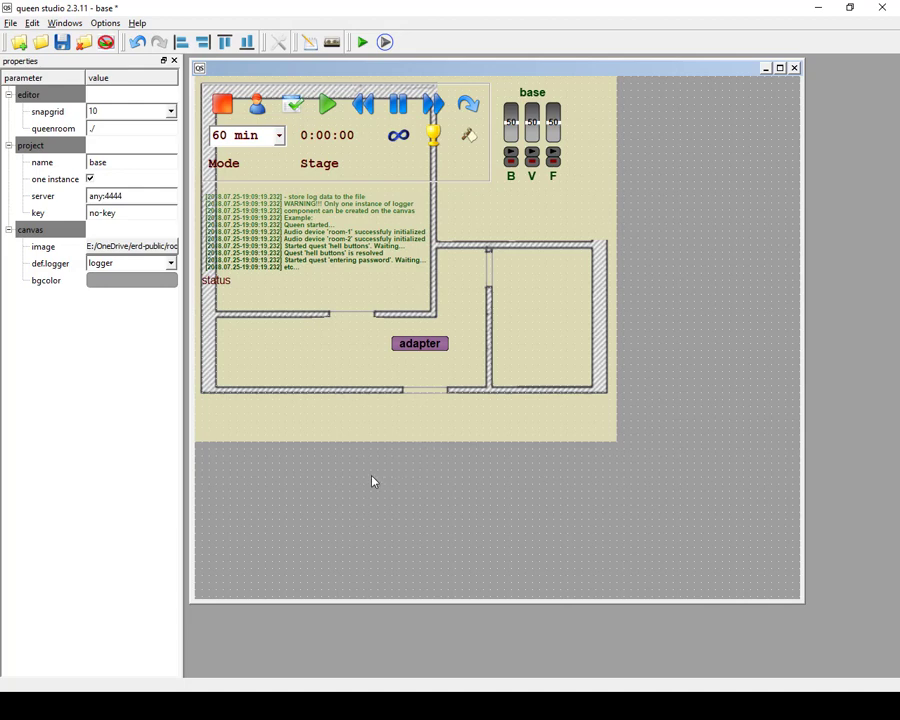
Remove the background image from the canvas and save the project.
{"action": "right_click", "coordinate": [267, 427]}
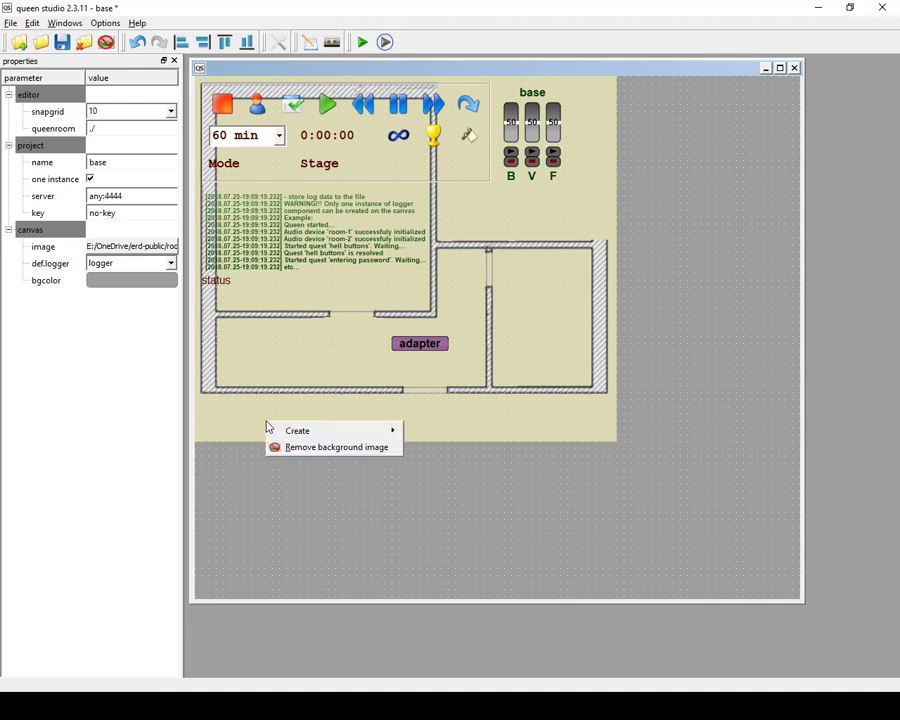
{"action": "left_click", "coordinate": [336, 448]}
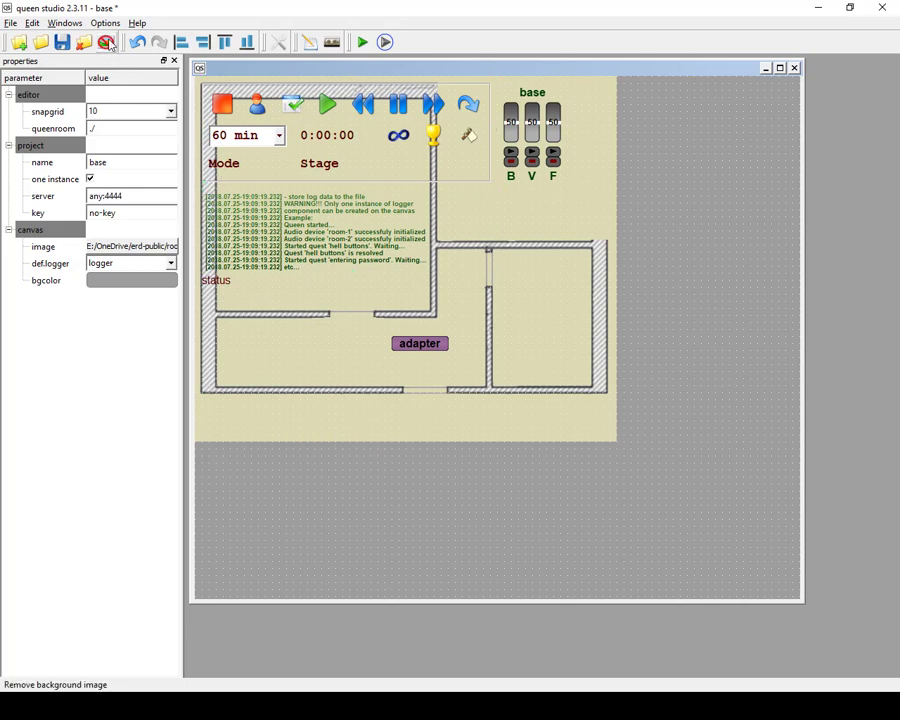
{"action": "left_click", "coordinate": [107, 43]}
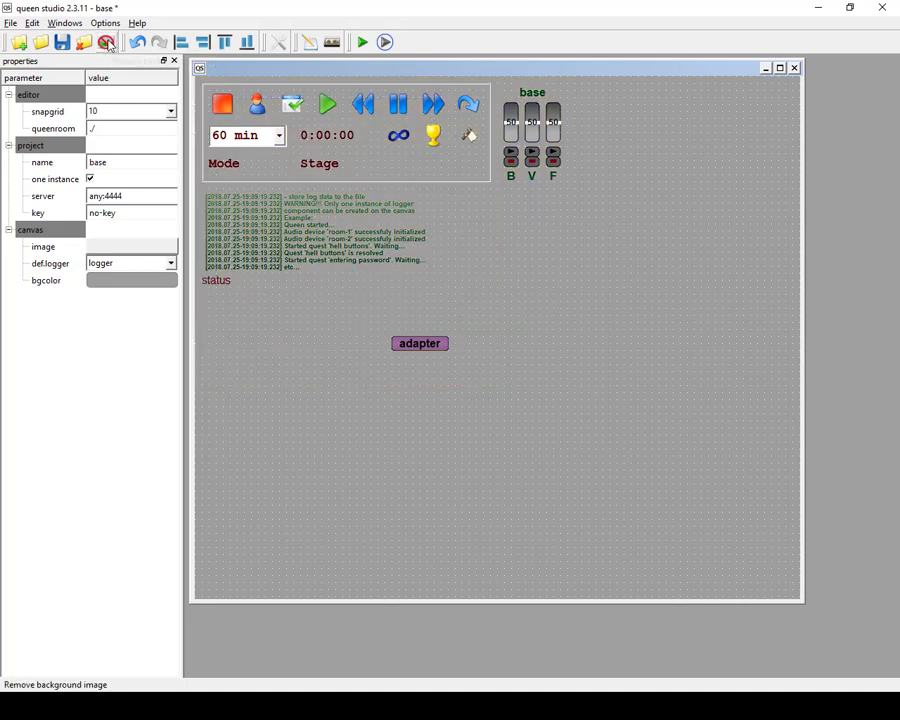
{"action": "left_click", "coordinate": [60, 44]}
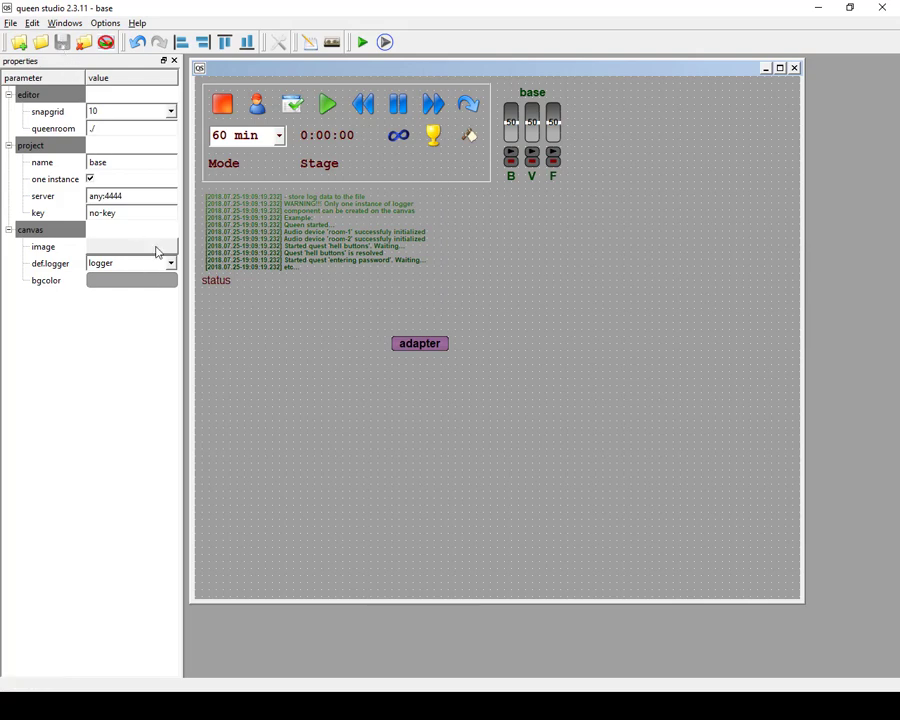
Try light cyan and light pink as the canvas background colour.
{"action": "left_click", "coordinate": [154, 280]}
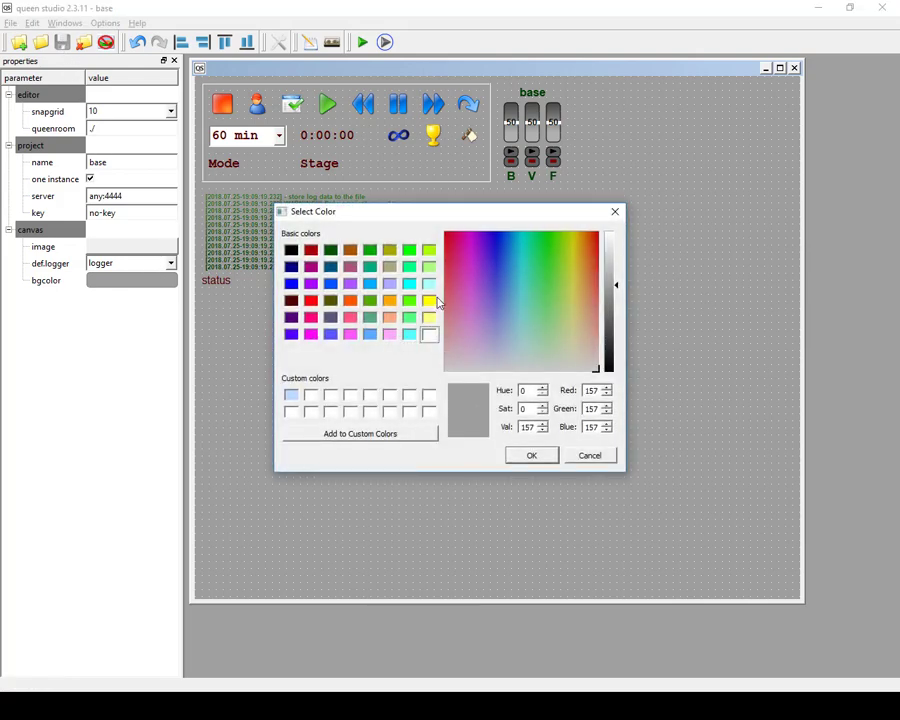
{"action": "left_click", "coordinate": [429, 283]}
{"action": "left_click", "coordinate": [532, 456]}
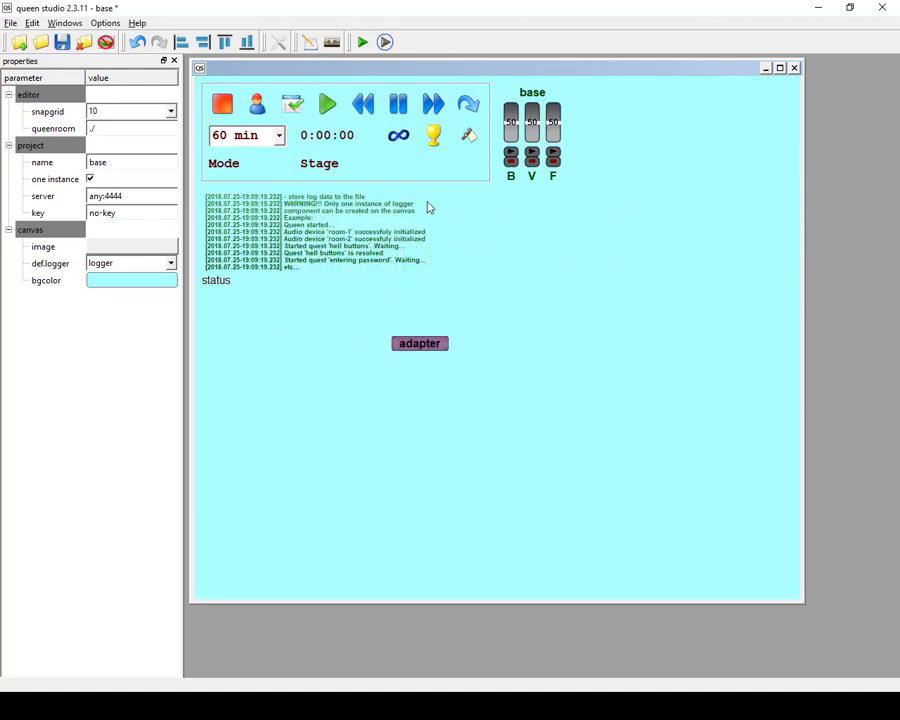
{"action": "left_click", "coordinate": [134, 283]}
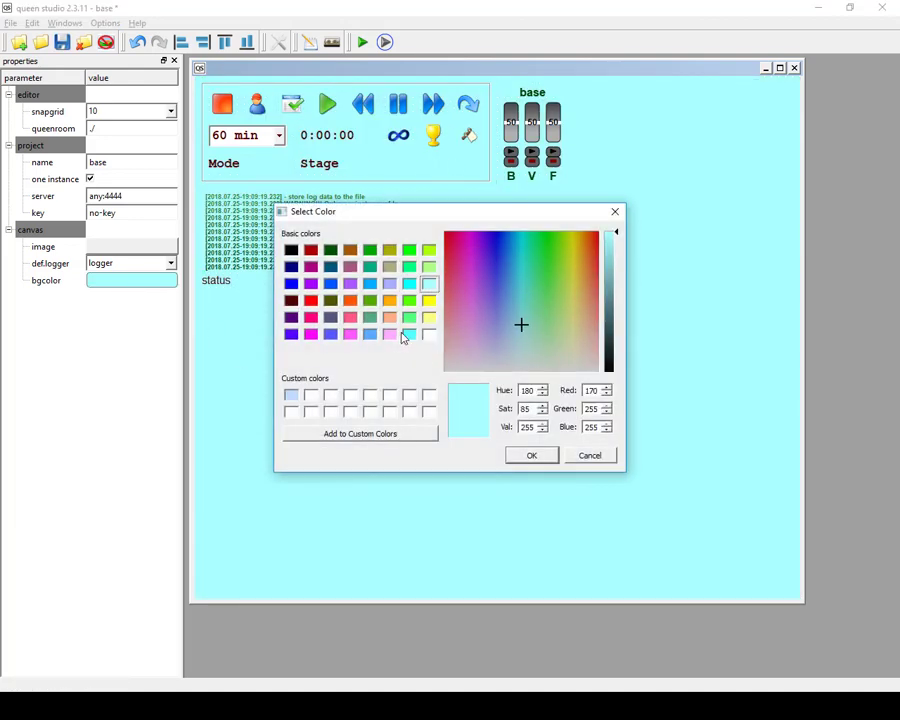
{"action": "left_click", "coordinate": [389, 334]}
{"action": "left_click", "coordinate": [532, 456]}
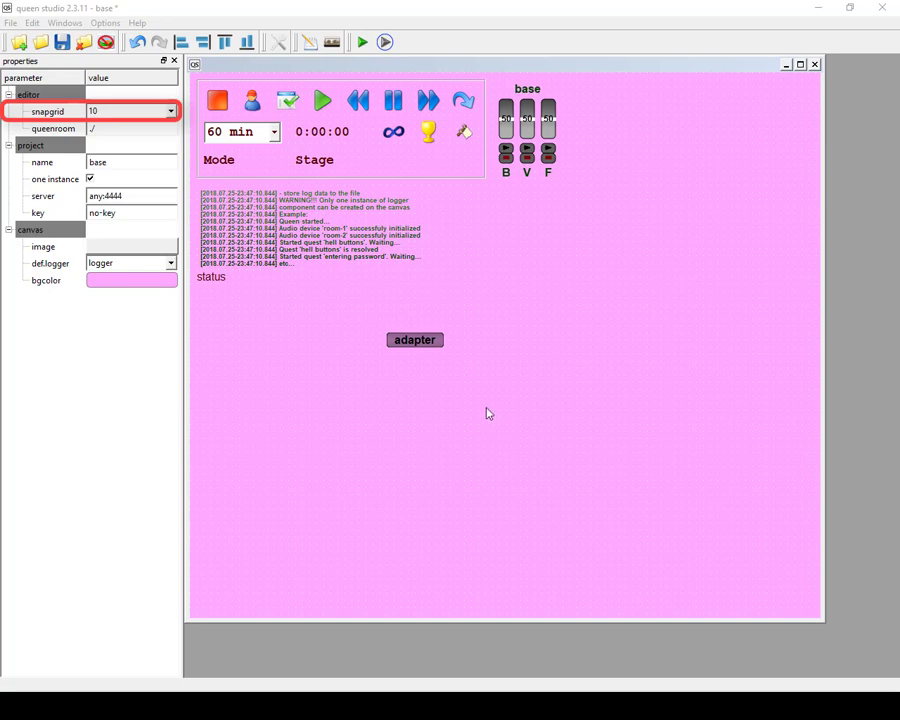
Set the canvas background colour to a medium neutral grey by mixing a custom colour.
{"action": "left_click", "coordinate": [116, 284]}
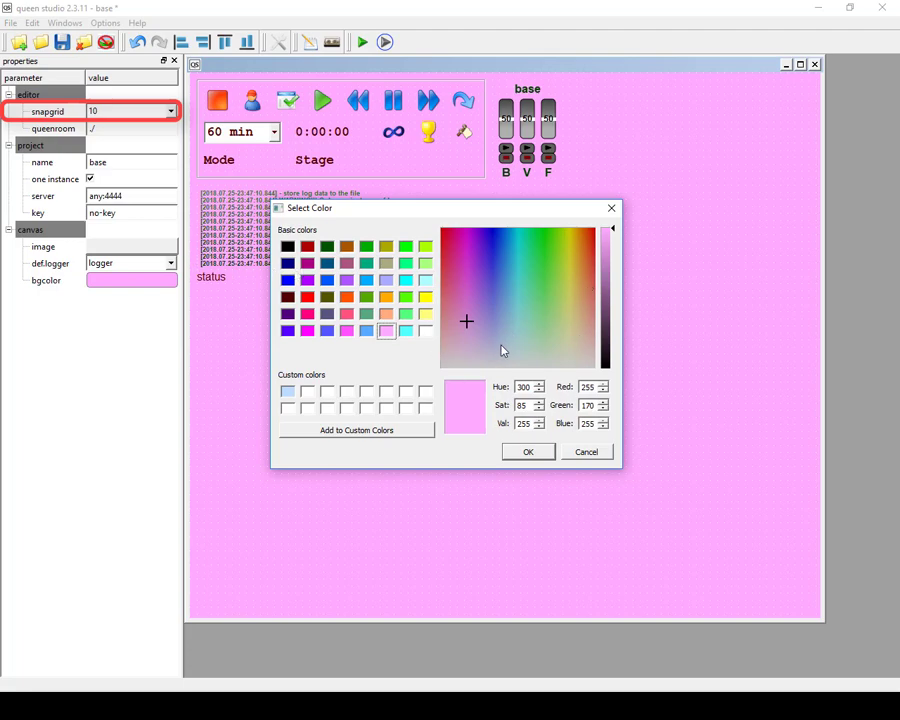
{"action": "left_click", "coordinate": [550, 297]}
{"action": "left_click", "coordinate": [549, 364]}
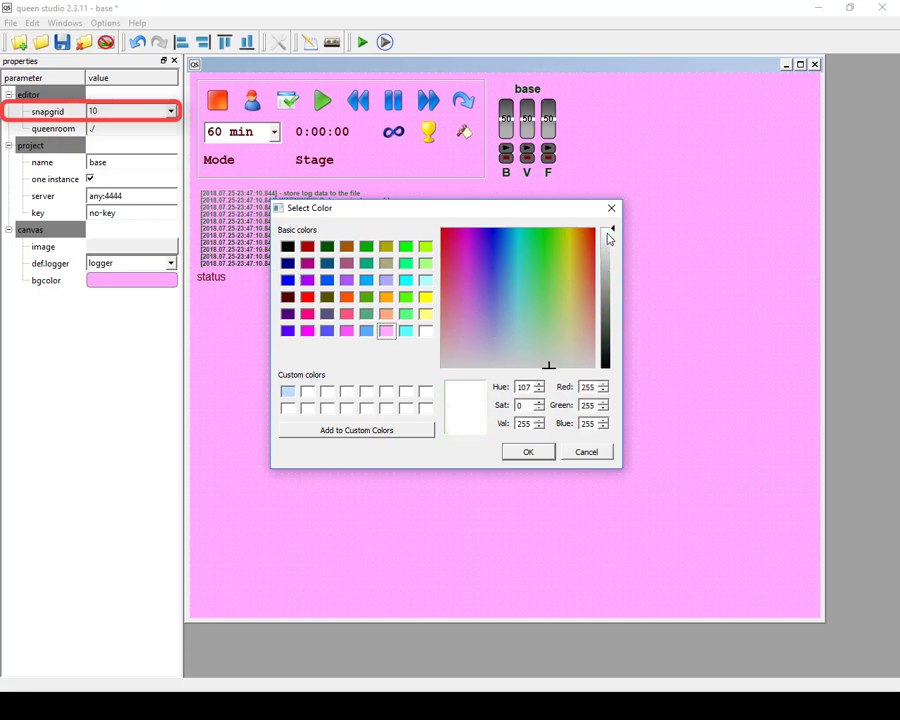
{"action": "left_click_drag", "start_coordinate": [606, 236], "coordinate": [612, 340]}
{"action": "left_click", "coordinate": [530, 456]}
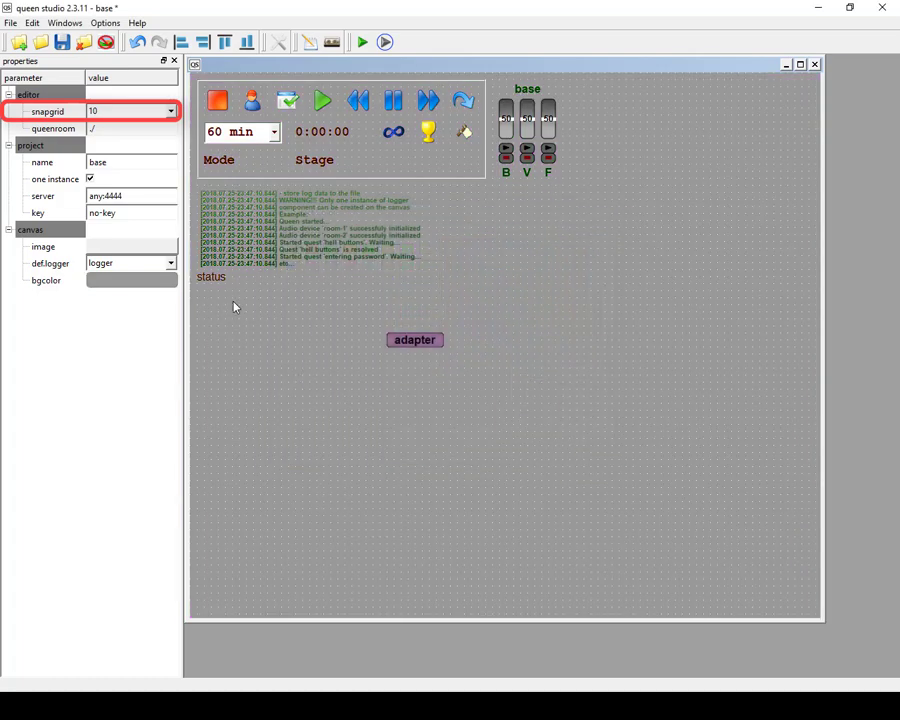
Set the snap grid to 20 and widen the adapter to about 201 x 21, placed at 100, 340.
{"action": "left_click", "coordinate": [170, 111]}
{"action": "left_click", "coordinate": [115, 157]}
{"action": "mouse_move", "coordinate": [389, 340]}
{"action": "left_mouse_down"}
{"action": "mouse_move", "coordinate": [242, 345]}
{"action": "mouse_move", "coordinate": [321, 346]}
{"action": "mouse_move", "coordinate": [284, 321]}
{"action": "left_mouse_up"}
{"action": "left_click", "coordinate": [449, 235]}
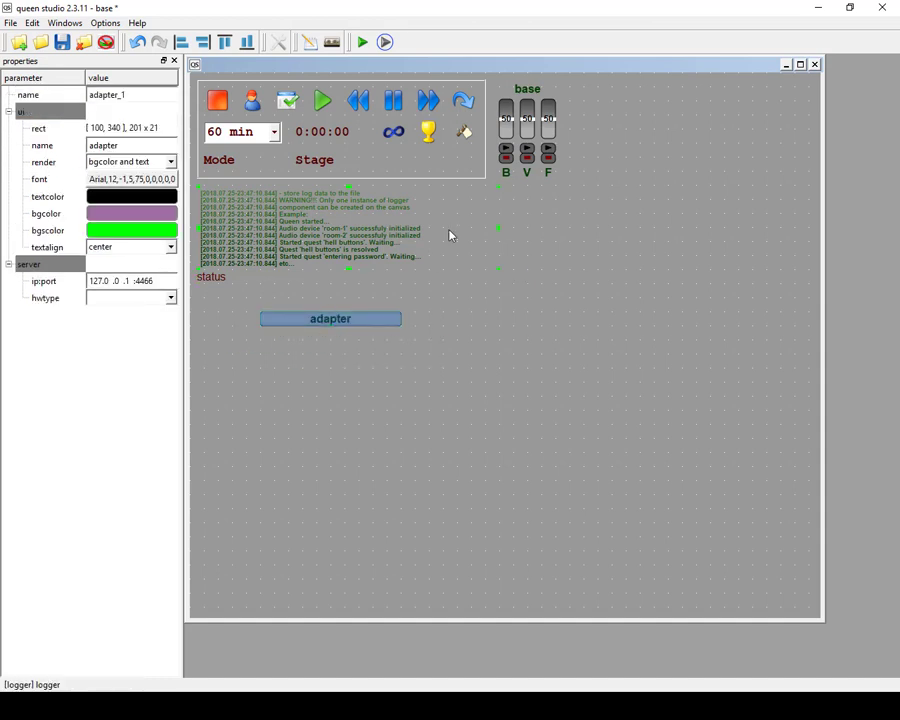
{"action": "left_click", "coordinate": [433, 340]}
Extend the adapter downward to a height of about 61.
{"action": "left_click", "coordinate": [330, 322]}
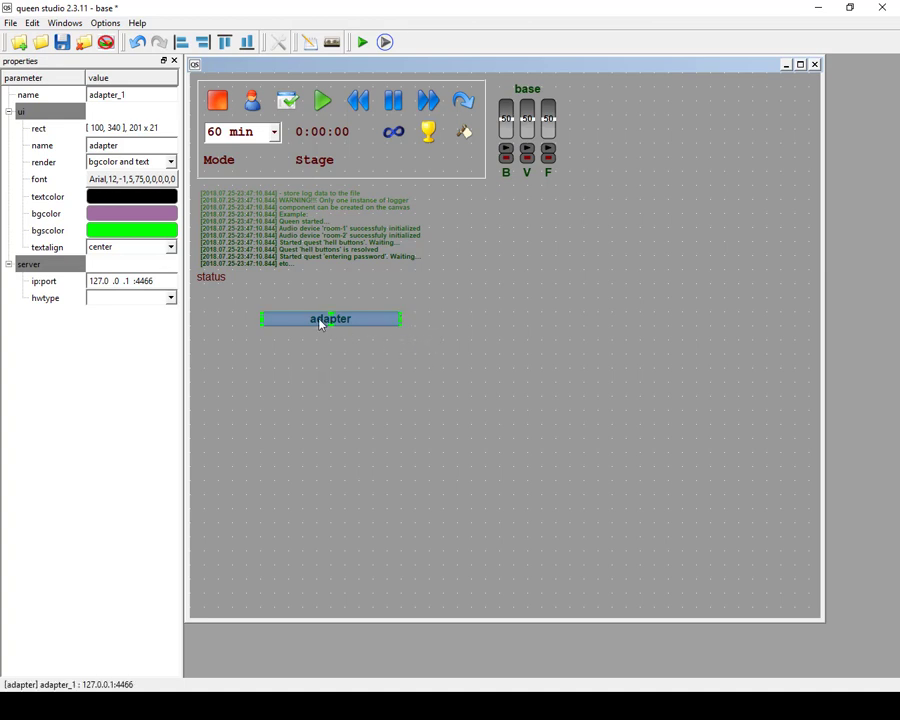
{"action": "left_click_drag", "start_coordinate": [334, 326], "coordinate": [331, 355]}
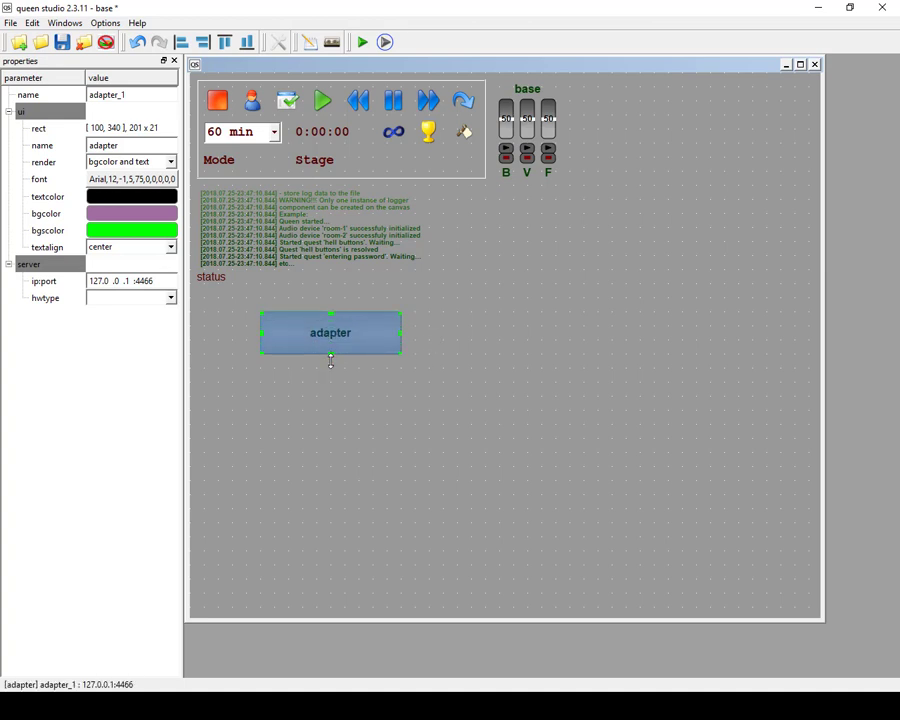
{"action": "left_click", "coordinate": [233, 411]}
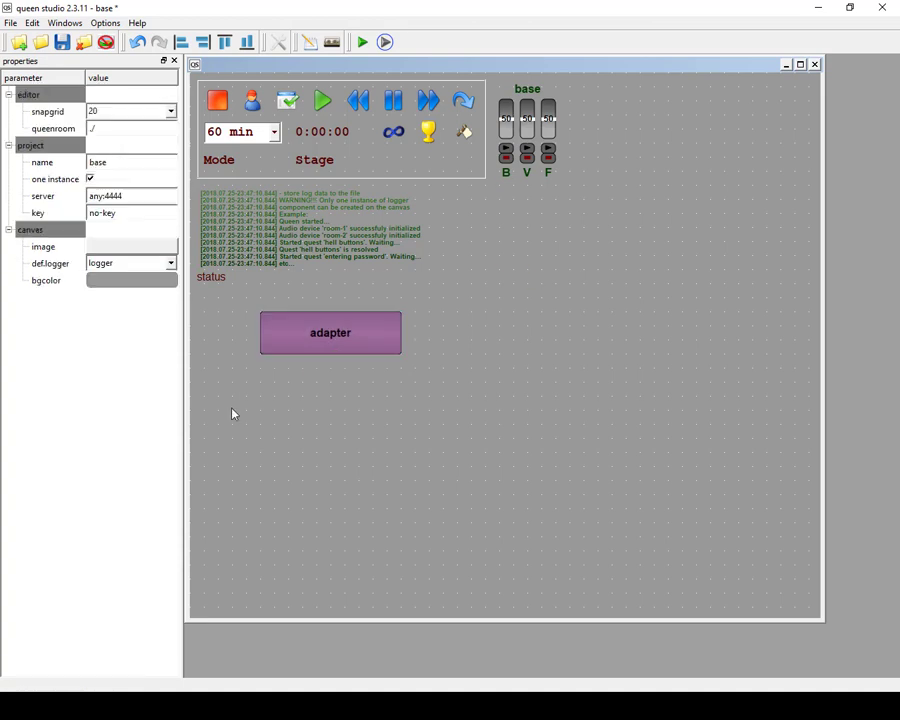
Turn off the snap grid and move the adapter freely to about 125, 327.
{"action": "left_click", "coordinate": [150, 112]}
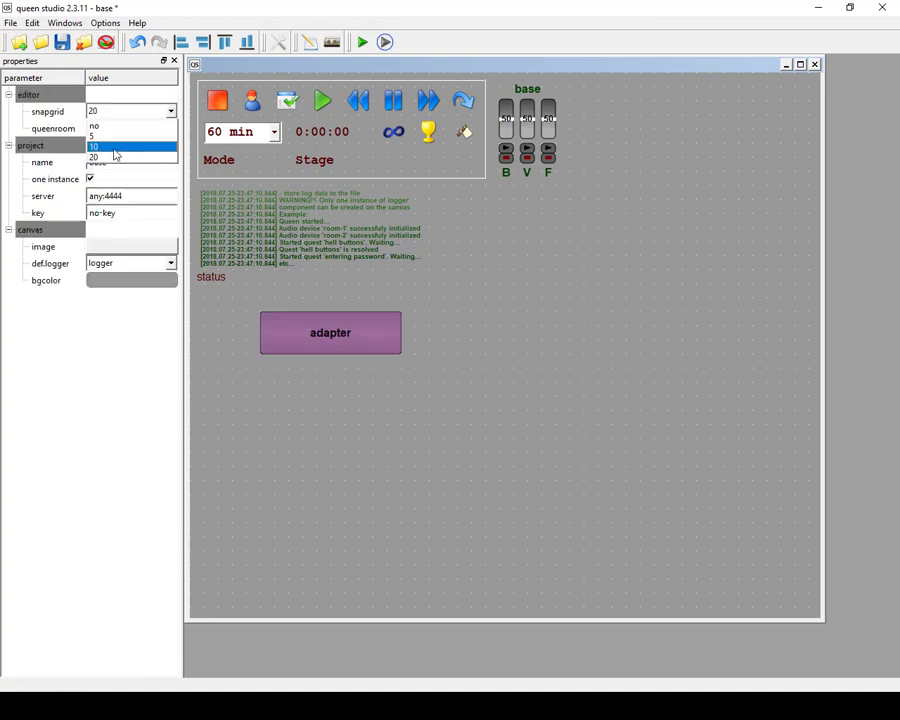
{"action": "left_click", "coordinate": [117, 147]}
{"action": "left_click", "coordinate": [134, 115]}
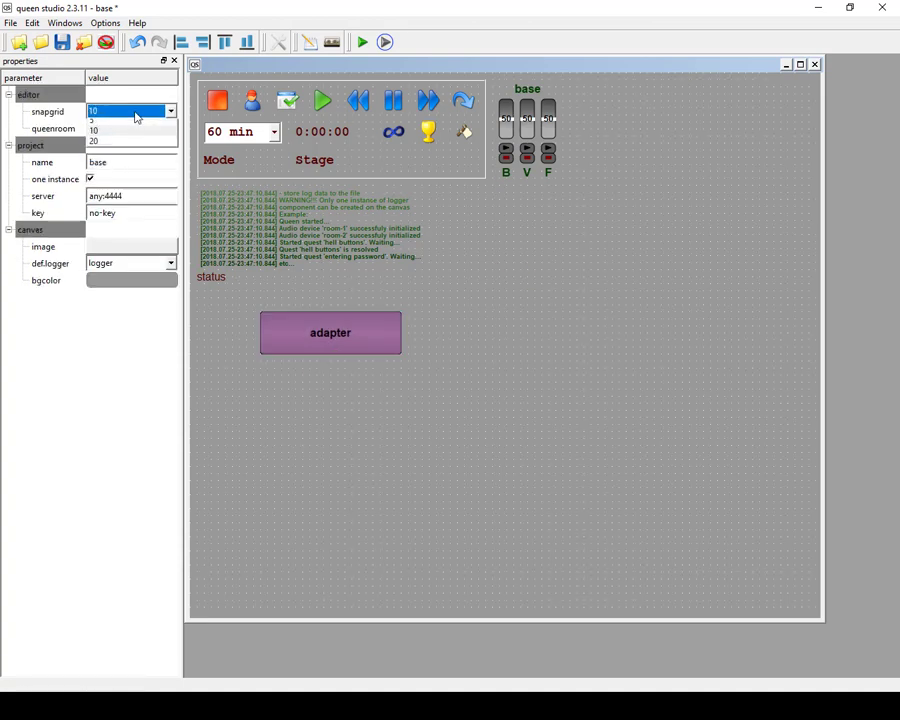
{"action": "left_click", "coordinate": [129, 126]}
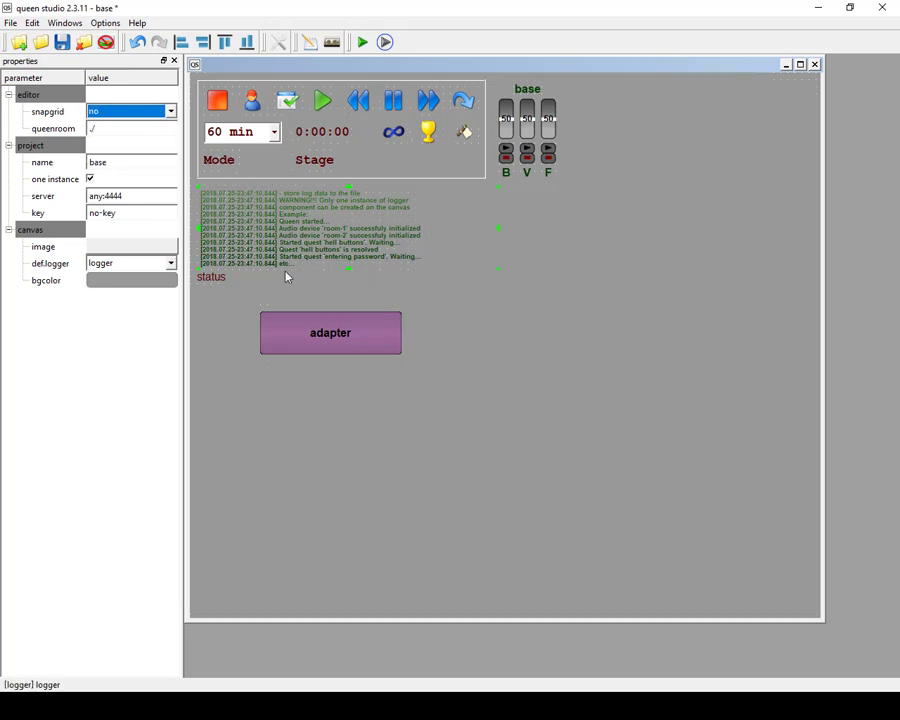
{"action": "left_click_drag", "start_coordinate": [317, 325], "coordinate": [347, 326]}
{"action": "left_click", "coordinate": [296, 159]}
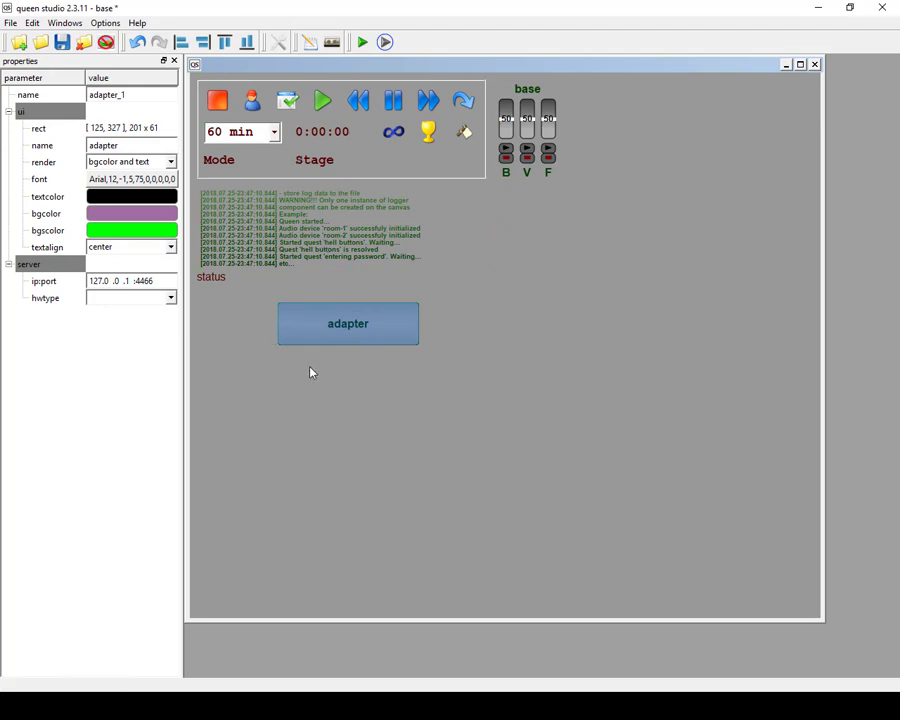
{"action": "left_click", "coordinate": [278, 352]}
Set the snap grid to 10.
{"action": "left_click", "coordinate": [124, 112]}
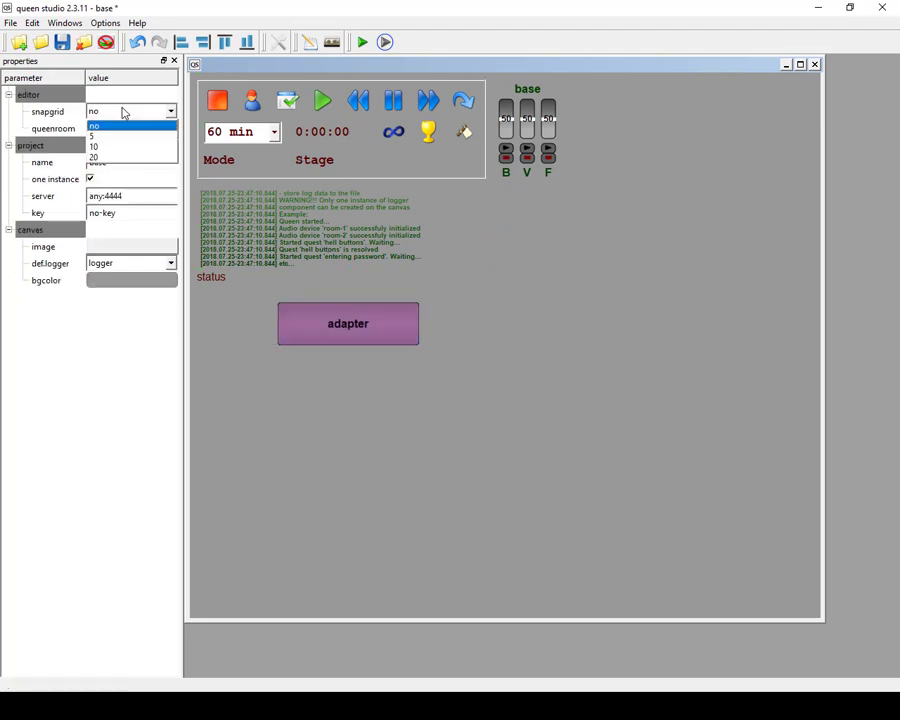
{"action": "left_click", "coordinate": [113, 152]}
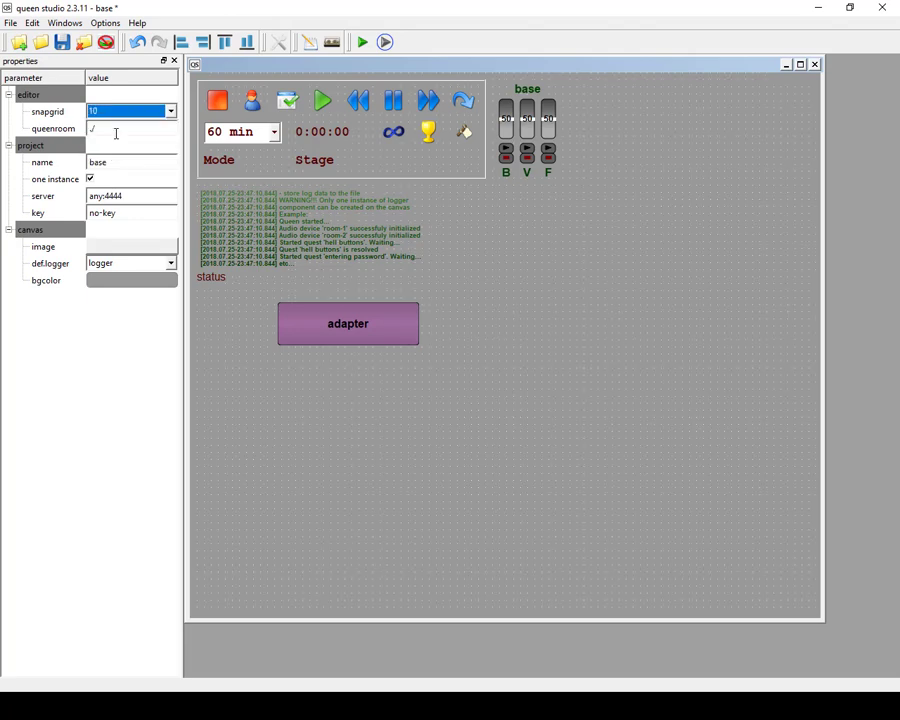
{"action": "left_click", "coordinate": [118, 130]}
Shrink the canvas in both directions to fit closely around its components and save the project.
{"action": "left_click_drag", "start_coordinate": [824, 622], "coordinate": [577, 376]}
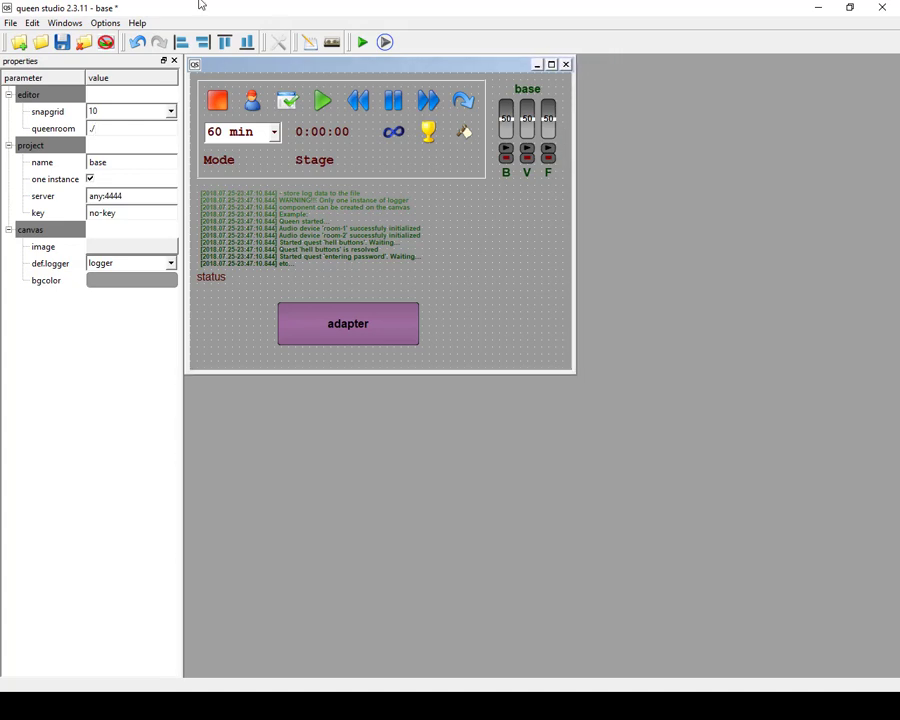
{"action": "left_click", "coordinate": [62, 42]}
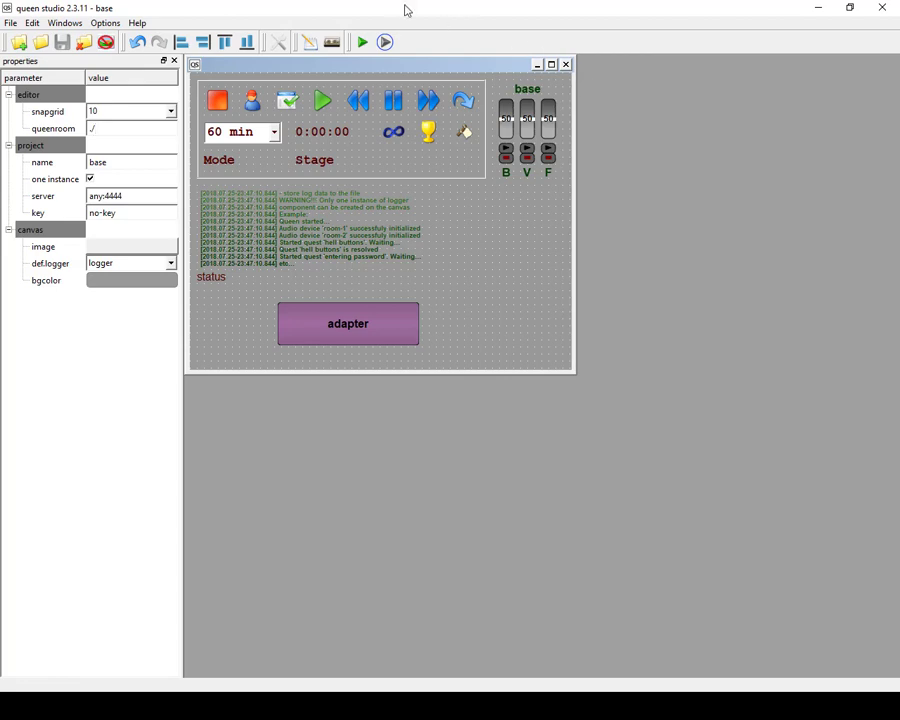
Run the project in queen room and move its window beside the canvas for comparison.
{"action": "left_click", "coordinate": [386, 43]}
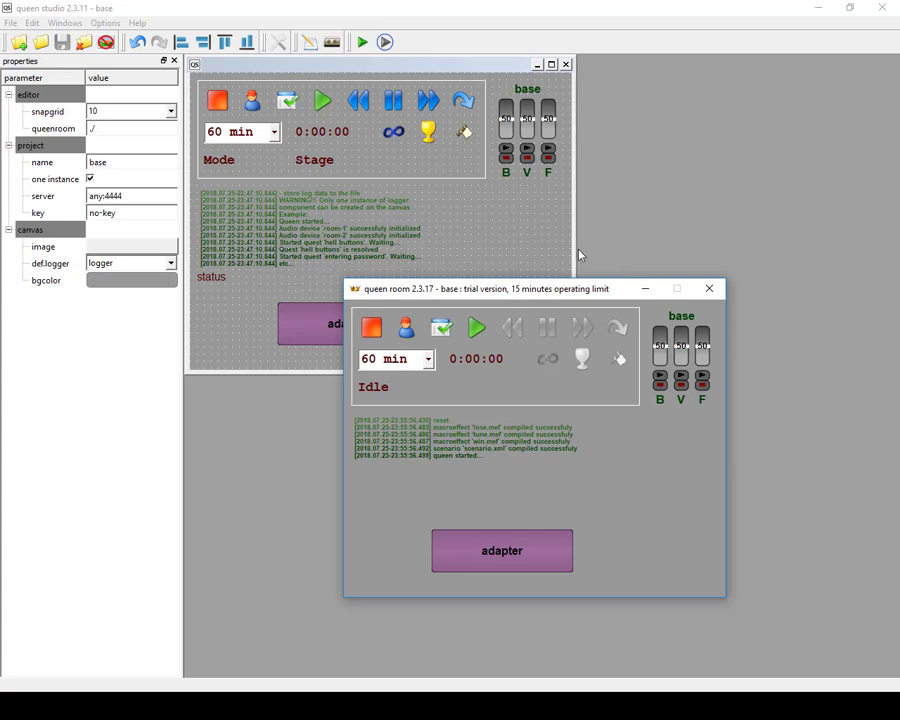
{"action": "left_click_drag", "start_coordinate": [548, 296], "coordinate": [692, 346]}
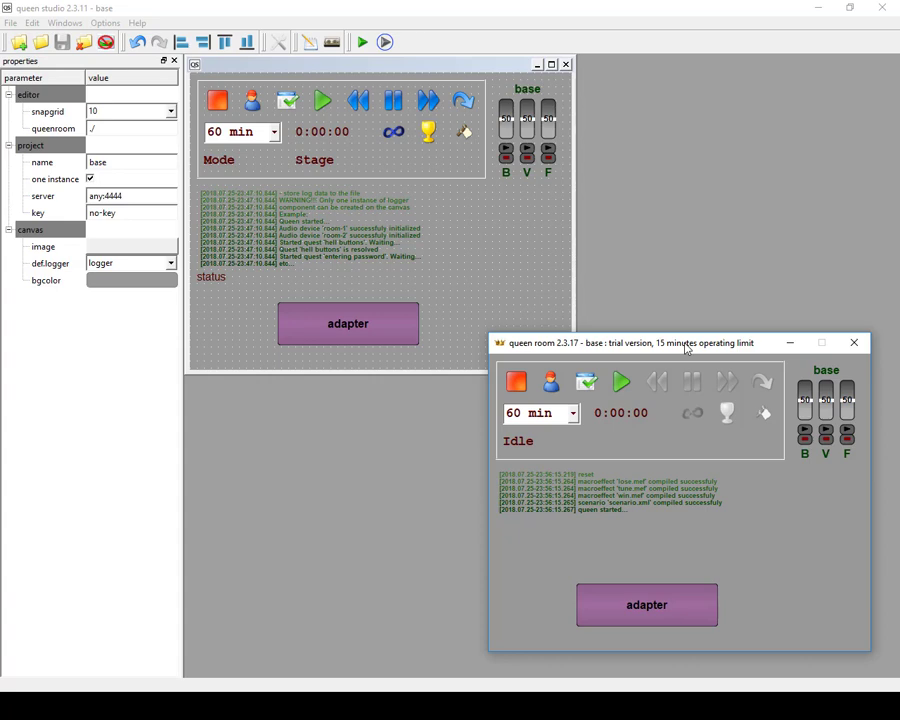
{"action": "left_click_drag", "start_coordinate": [686, 347], "coordinate": [682, 234]}
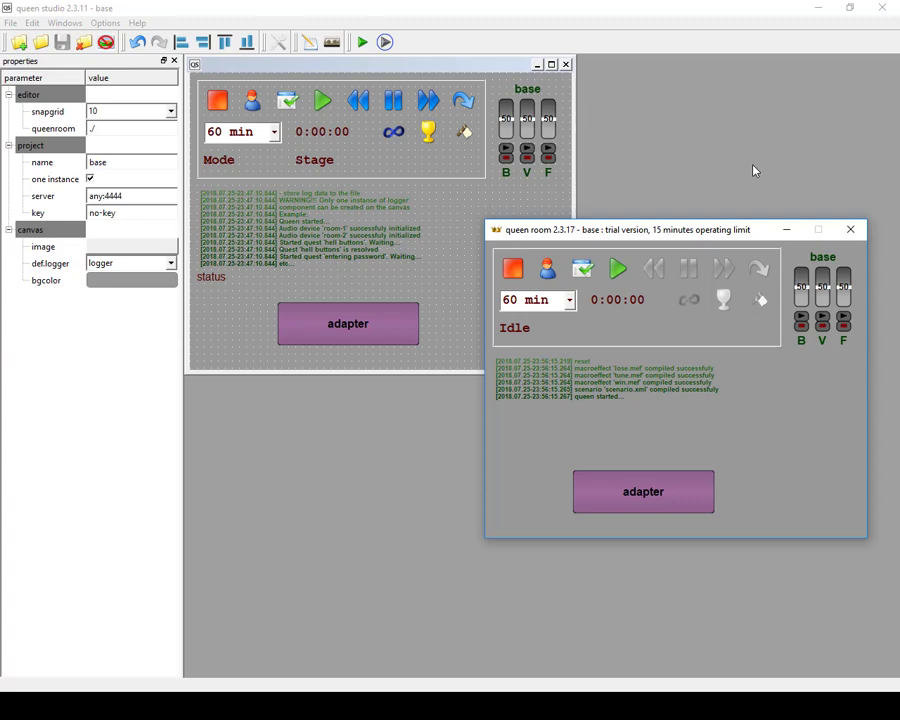
Move the adapter to 370, 260, stretch its height downward, and undo the stretch.
{"action": "left_click", "coordinate": [755, 171]}
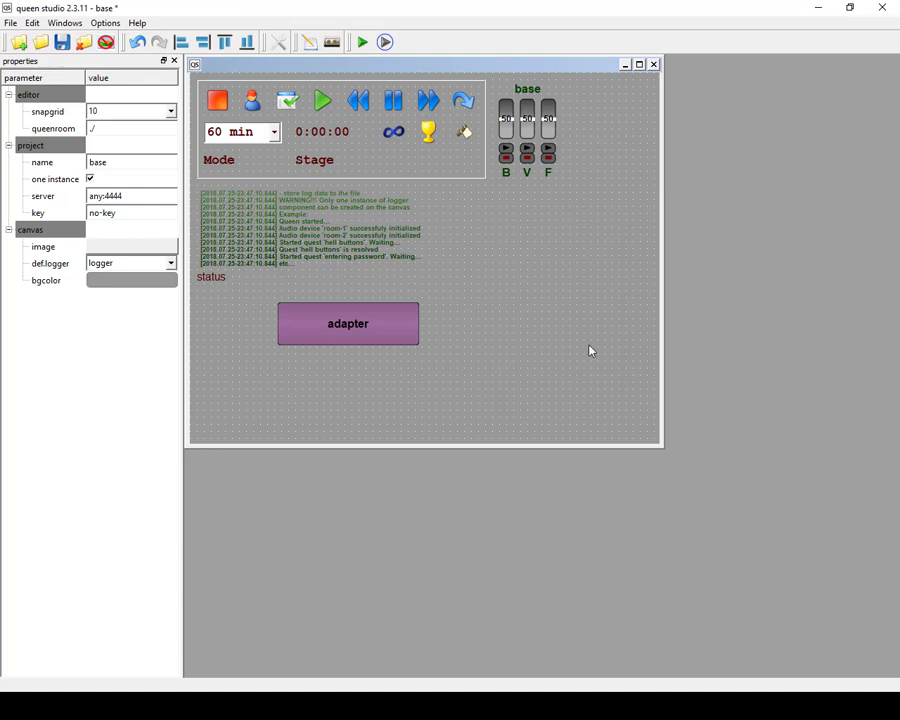
{"action": "left_click_drag", "start_coordinate": [360, 329], "coordinate": [533, 283]}
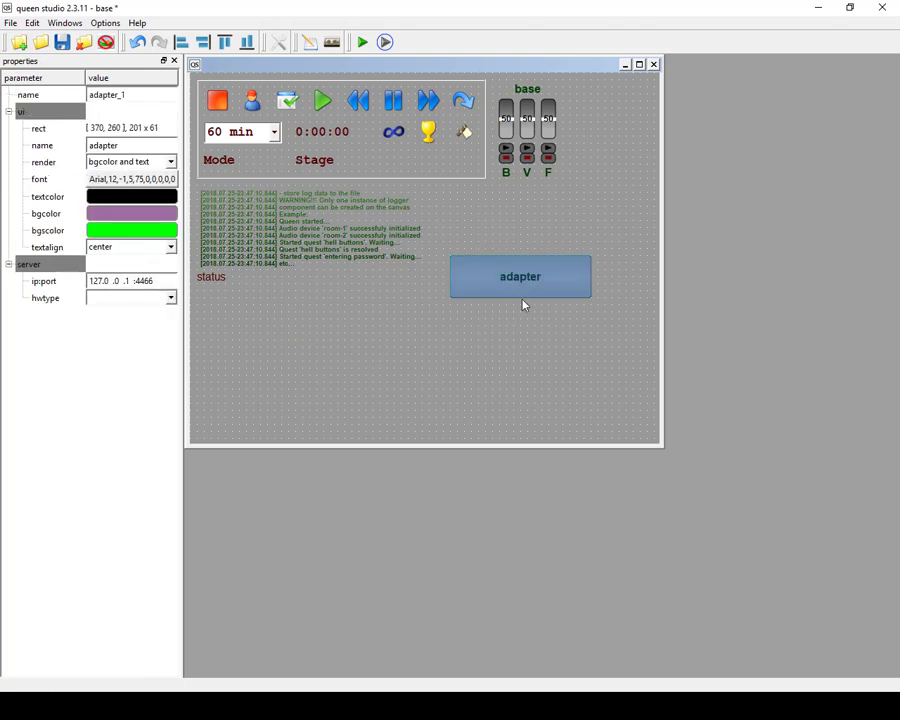
{"action": "left_click_drag", "start_coordinate": [521, 297], "coordinate": [533, 391]}
{"action": "left_click", "coordinate": [363, 373]}
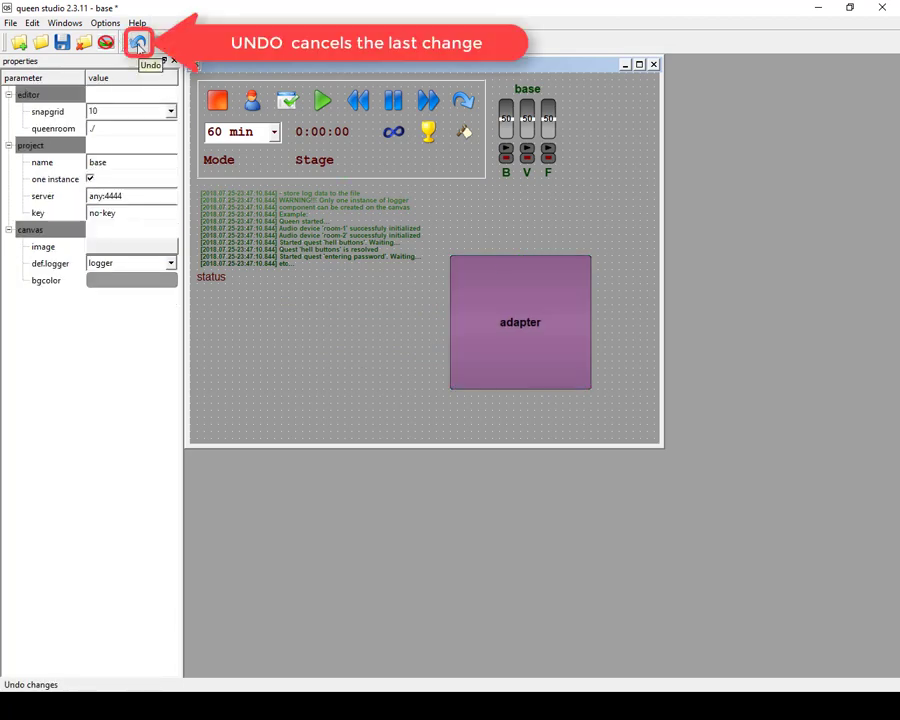
{"action": "left_click", "coordinate": [138, 44]}
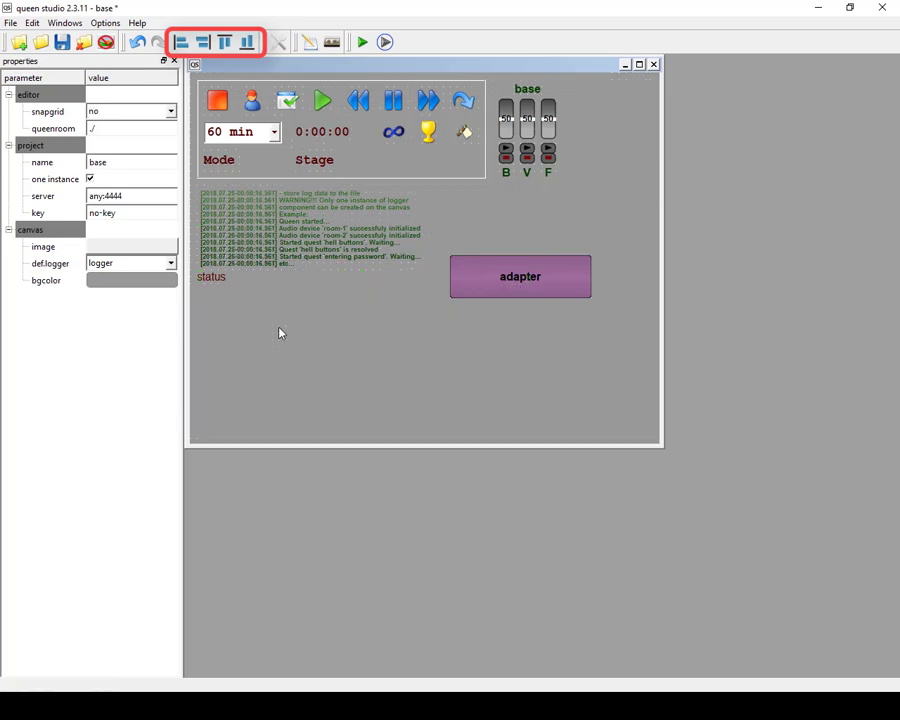
Create two electro out components in the empty canvas area below the status label and widen the second one.
{"action": "right_click", "coordinate": [279, 329]}
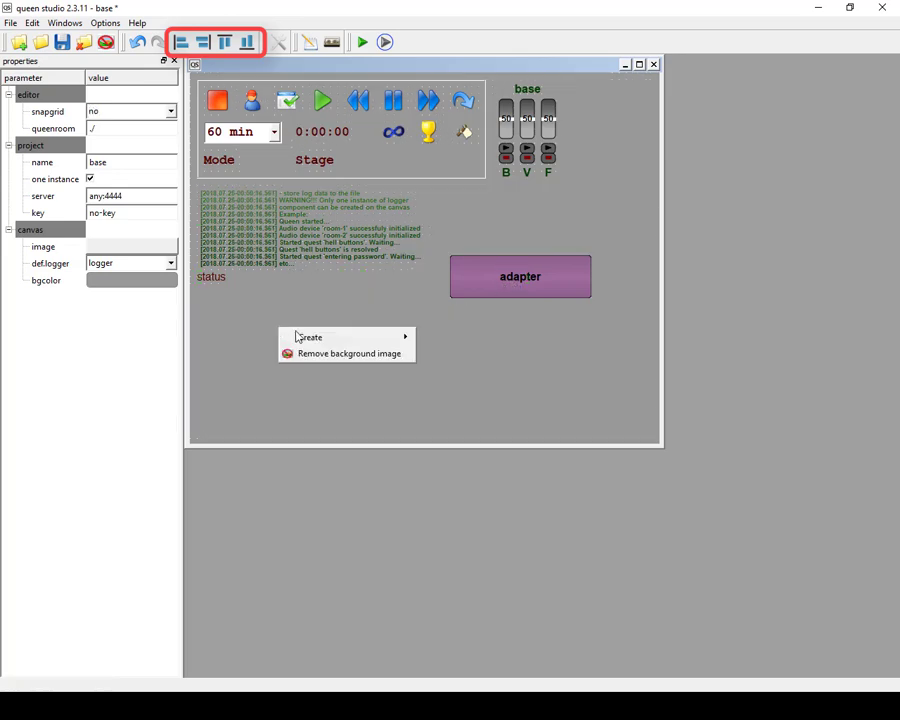
{"action": "mouse_move", "coordinate": [388, 336]}
{"action": "mouse_move", "coordinate": [460, 356]}
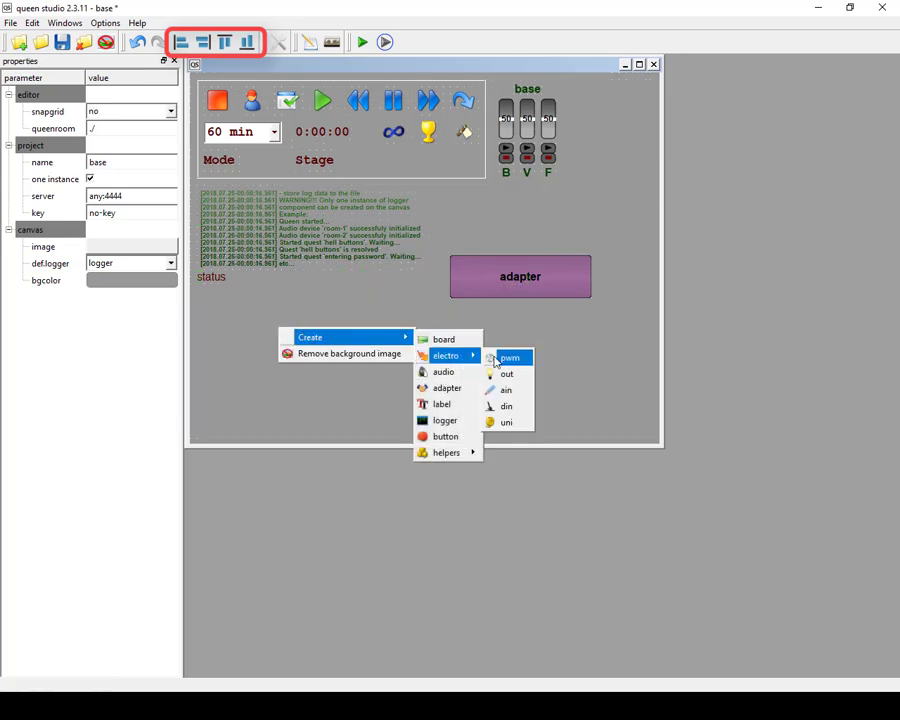
{"action": "left_click", "coordinate": [506, 373]}
{"action": "right_click", "coordinate": [337, 364]}
{"action": "mouse_move", "coordinate": [400, 370]}
{"action": "mouse_move", "coordinate": [503, 388]}
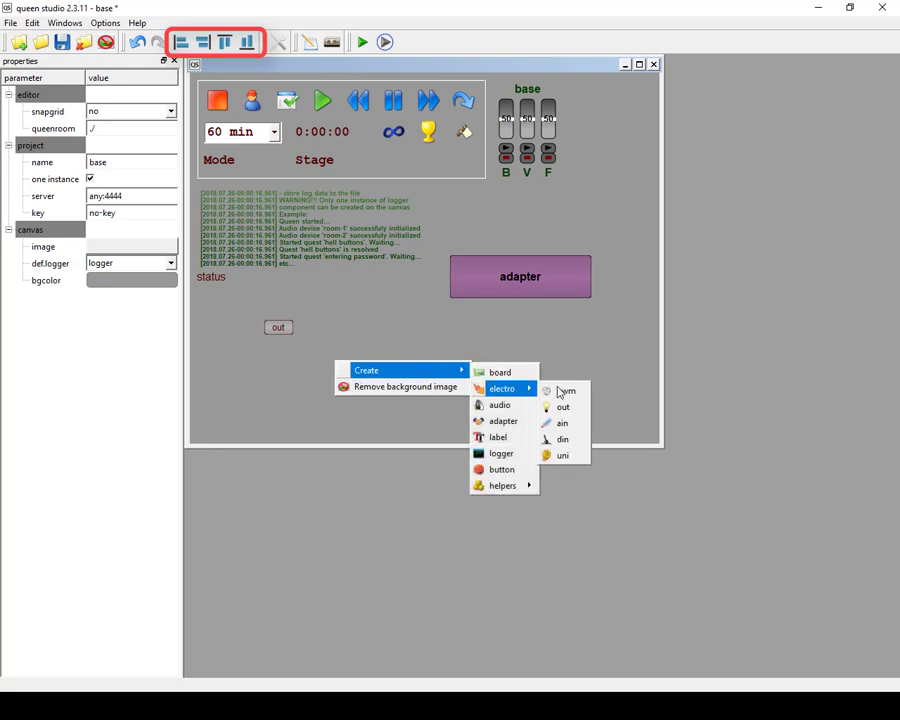
{"action": "left_click", "coordinate": [563, 406]}
{"action": "left_click", "coordinate": [330, 362]}
{"action": "left_click_drag", "start_coordinate": [330, 362], "coordinate": [382, 376]}
Align the two out components along their left edges and along their right edges.
{"action": "left_click_drag", "start_coordinate": [240, 305], "coordinate": [420, 404]}
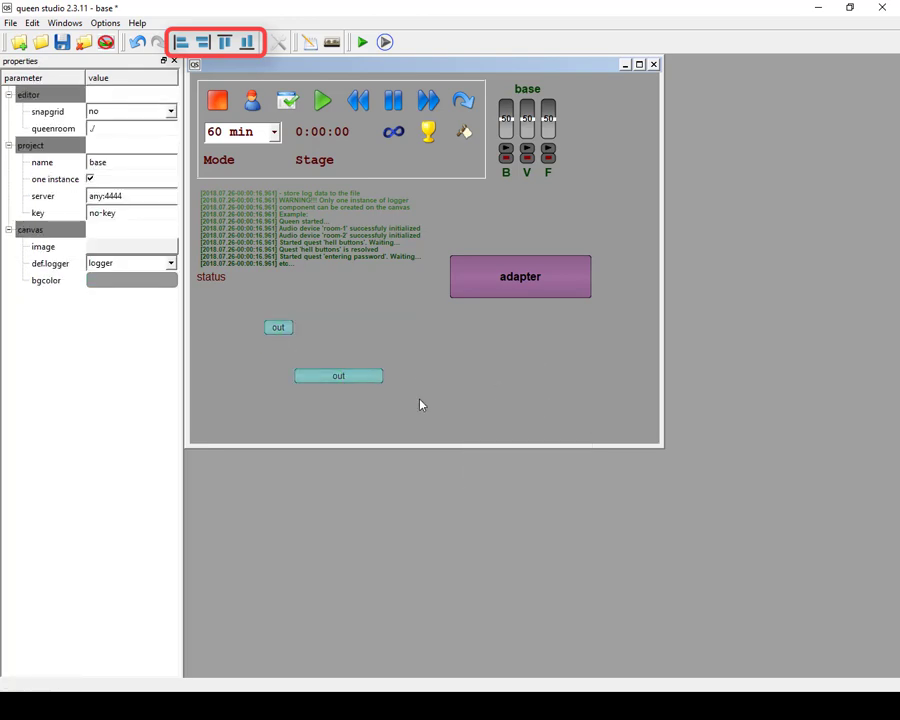
{"action": "left_click", "coordinate": [181, 41]}
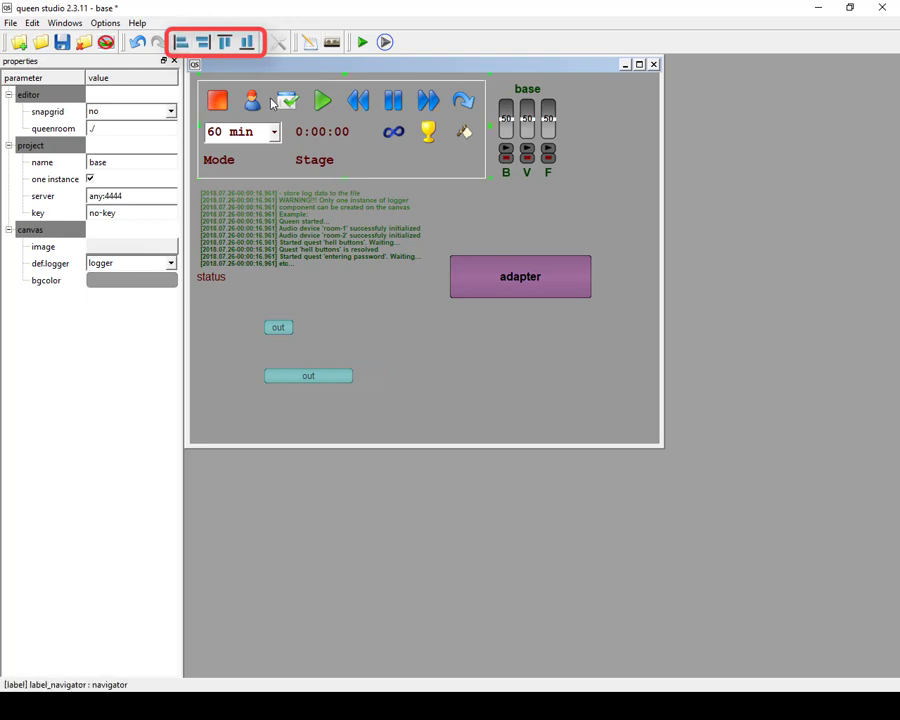
{"action": "left_click", "coordinate": [202, 41]}
{"action": "left_click", "coordinate": [376, 330]}
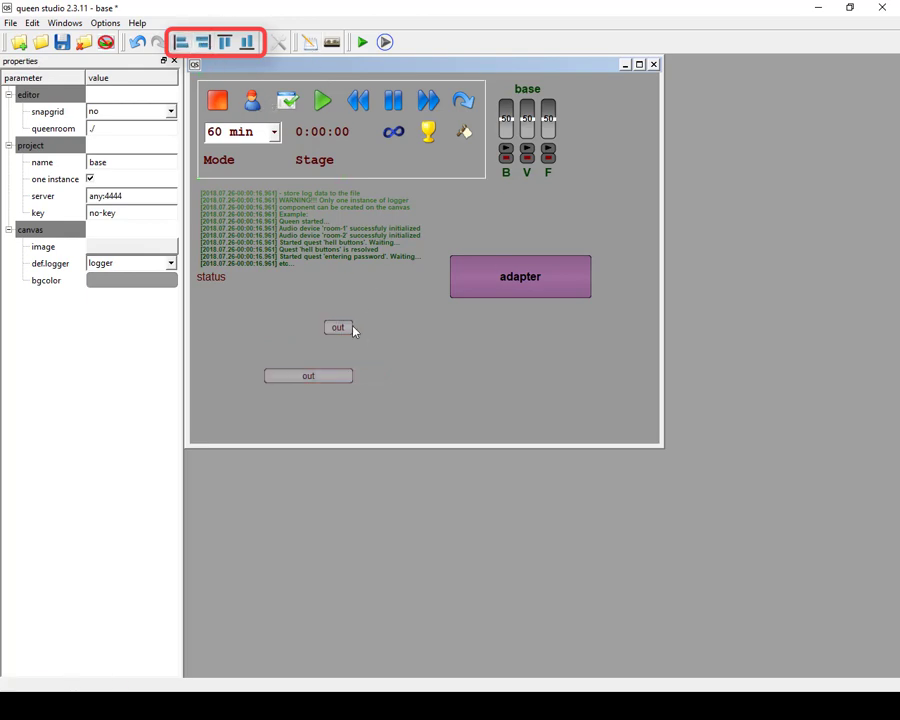
Move the small out component to the right of the wide one and align both along their top edges.
{"action": "left_click_drag", "start_coordinate": [352, 331], "coordinate": [397, 354]}
{"action": "left_click_drag", "start_coordinate": [257, 338], "coordinate": [404, 430]}
{"action": "left_click", "coordinate": [224, 41]}
{"action": "left_click", "coordinate": [397, 320]}
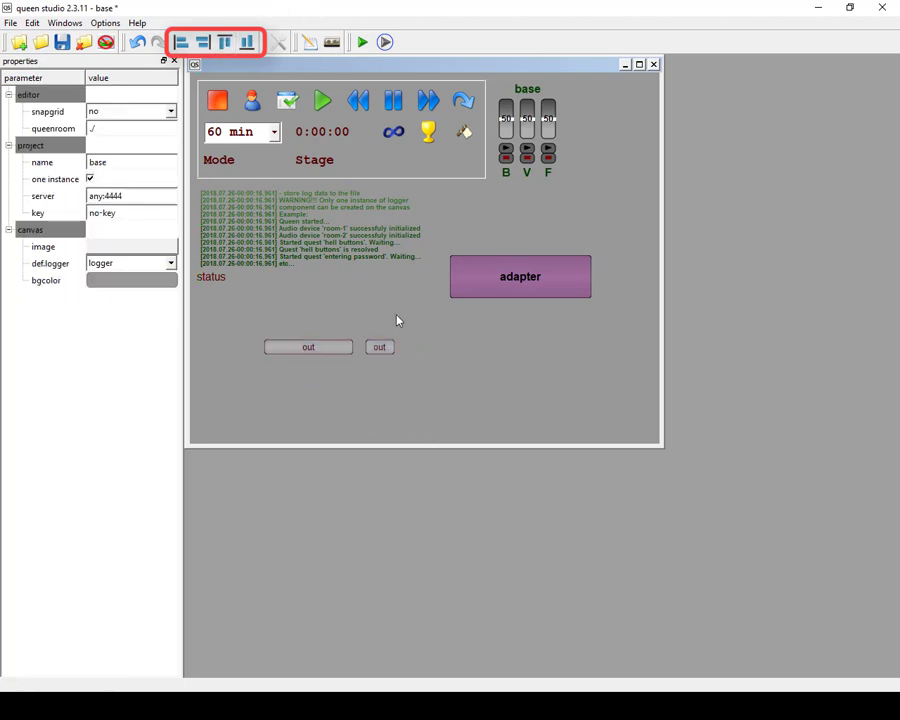
Lower the small out component slightly and align both out components along their bottom edges.
{"action": "left_click_drag", "start_coordinate": [383, 351], "coordinate": [387, 370]}
{"action": "left_click_drag", "start_coordinate": [254, 327], "coordinate": [409, 406]}
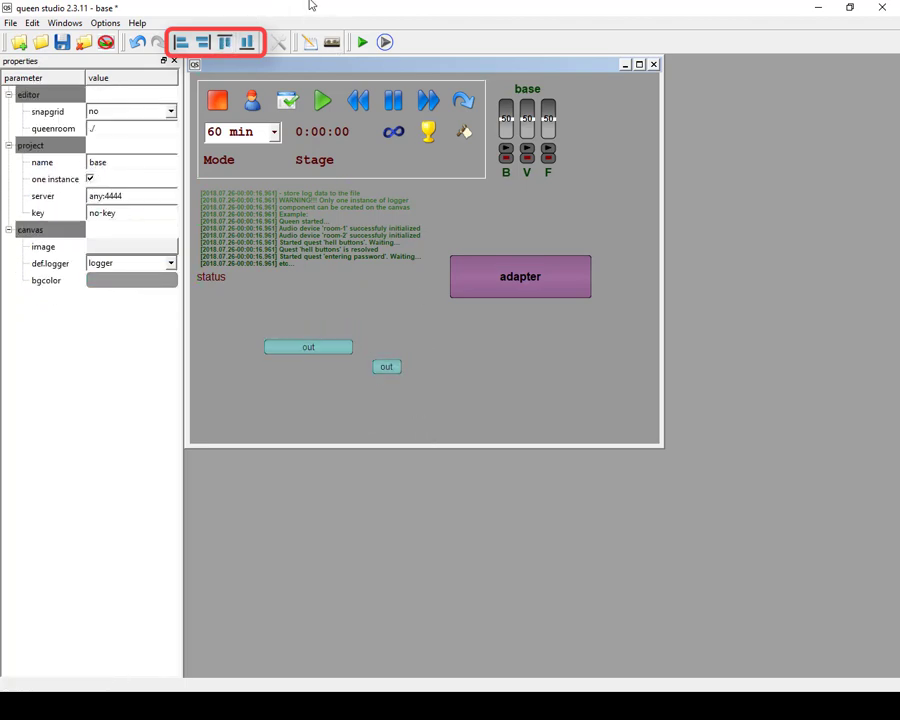
{"action": "left_click", "coordinate": [246, 41]}
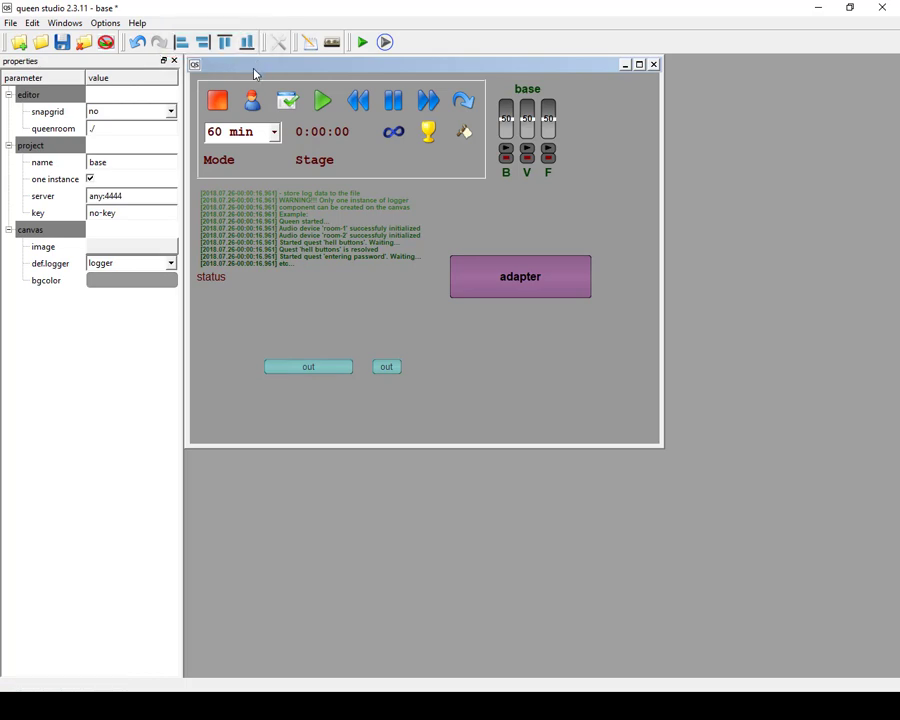
{"action": "left_click", "coordinate": [443, 393]}
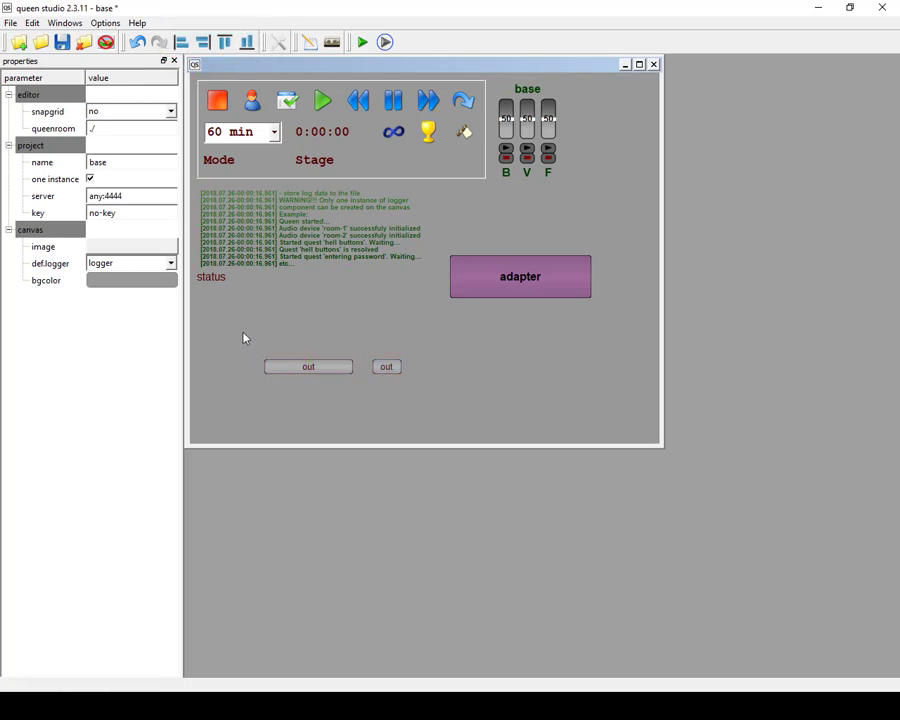
Delete both out components from the canvas.
{"action": "left_click_drag", "start_coordinate": [226, 328], "coordinate": [434, 410]}
{"action": "right_click", "coordinate": [392, 366]}
{"action": "left_click", "coordinate": [407, 372]}
{"action": "left_click", "coordinate": [411, 368]}
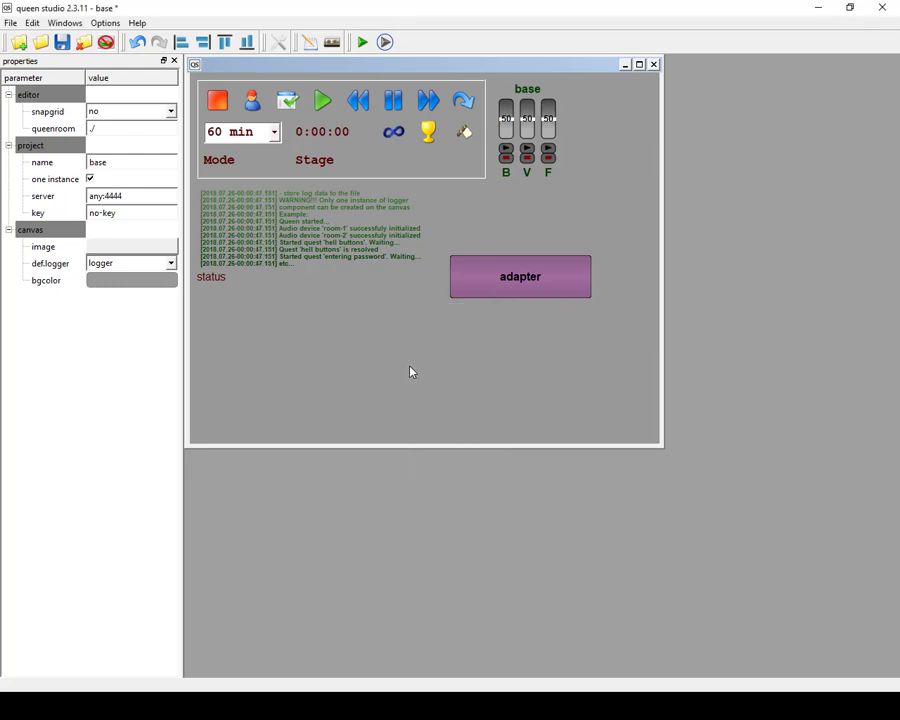
Save the project and delete the adapter component from the canvas.
{"action": "key", "text": "ctrl+s"}
{"action": "left_click", "coordinate": [508, 276]}
{"action": "right_click", "coordinate": [538, 276]}
{"action": "left_click", "coordinate": [566, 280]}
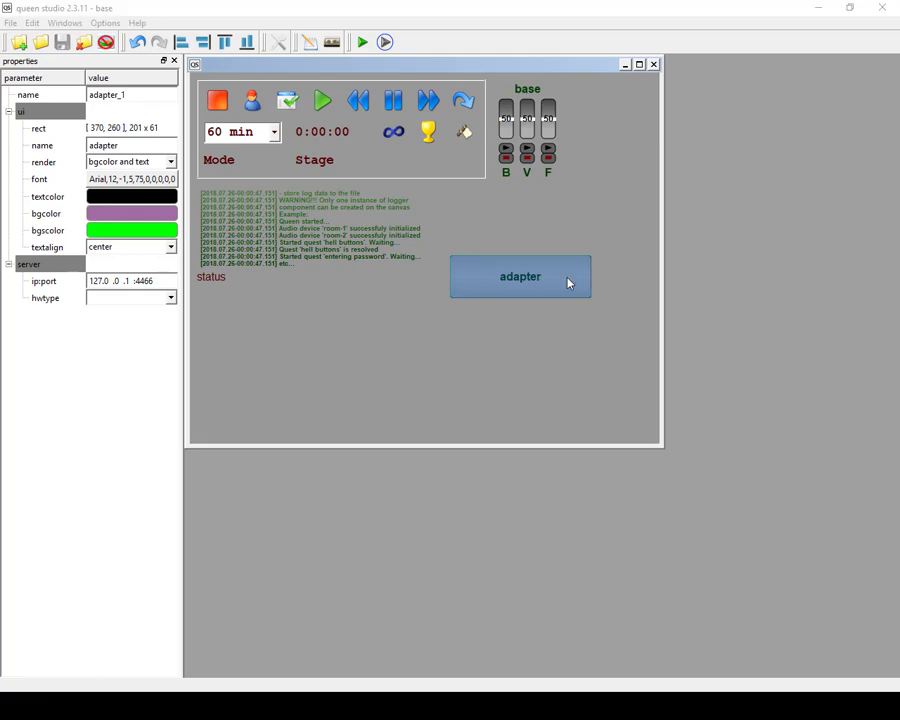
{"action": "left_click", "coordinate": [436, 368]}
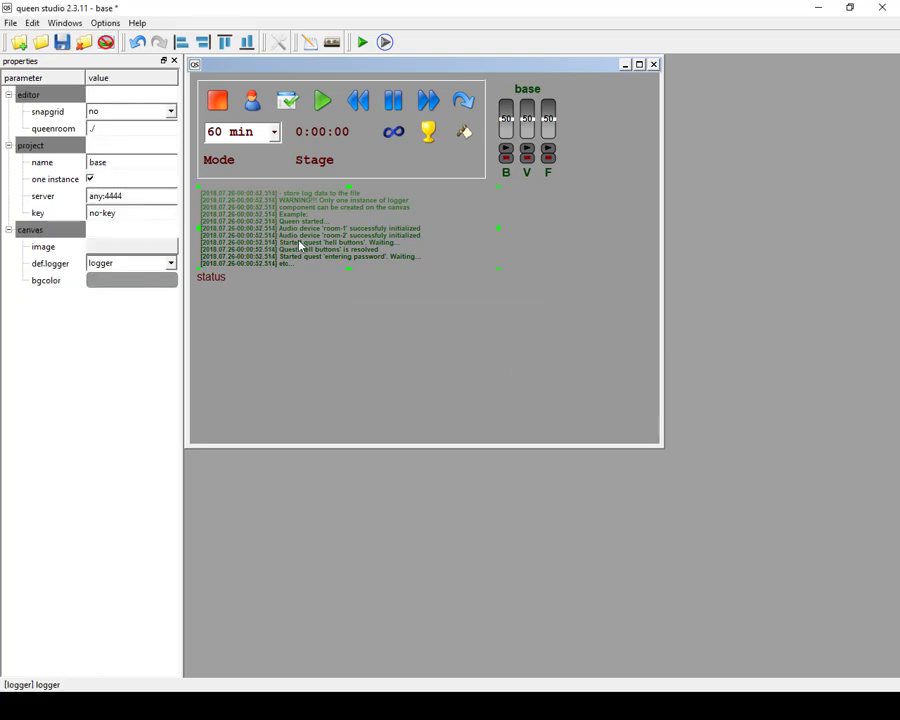
Shrink the canvas in both directions to end just below the status label and save the project.
{"action": "left_click", "coordinate": [211, 284]}
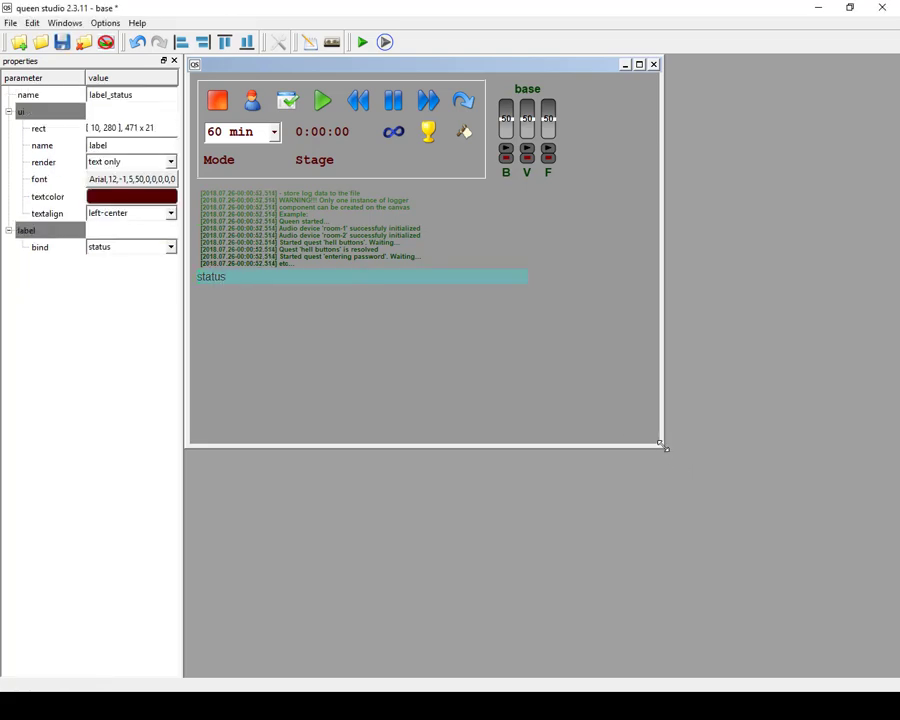
{"action": "left_click_drag", "start_coordinate": [665, 444], "coordinate": [570, 292]}
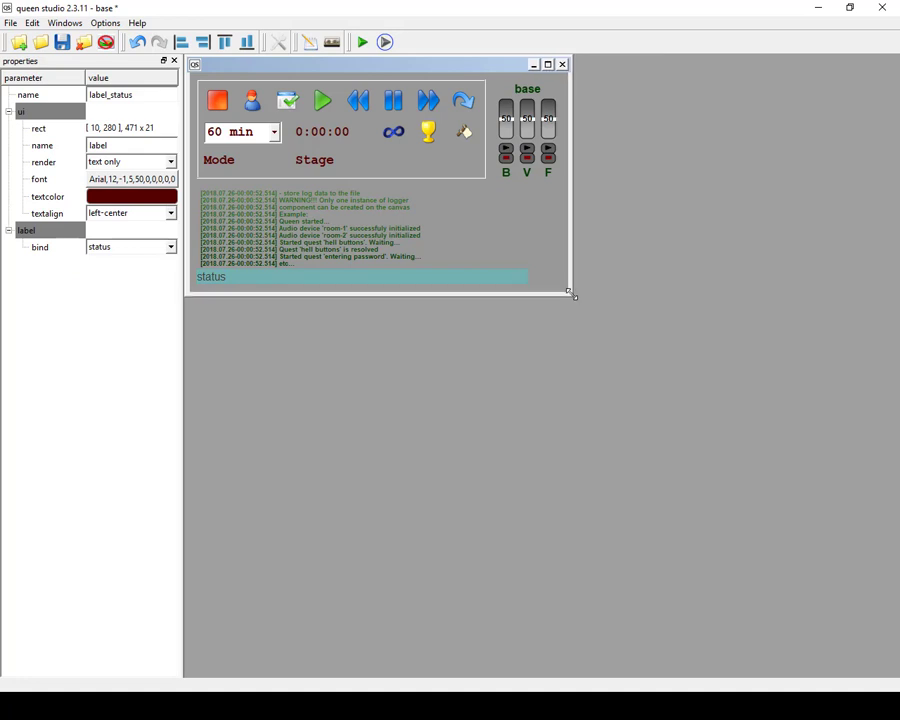
{"action": "left_click", "coordinate": [62, 42]}
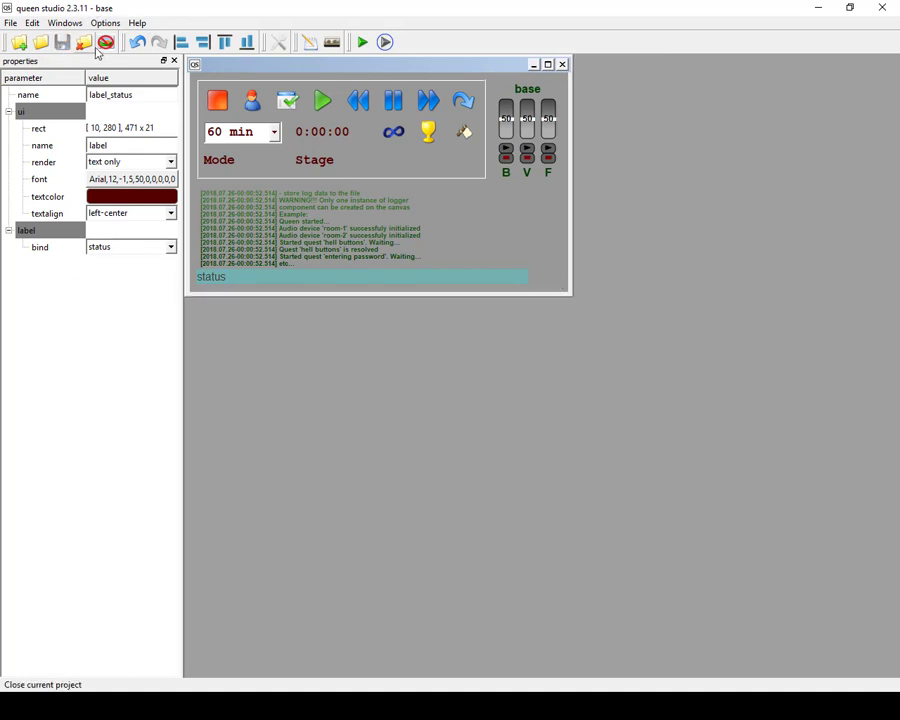
View scenario.xml in the scenario editor and the macroeffects list in the macroeffects editor, closing each editor again.
{"action": "left_click", "coordinate": [309, 48]}
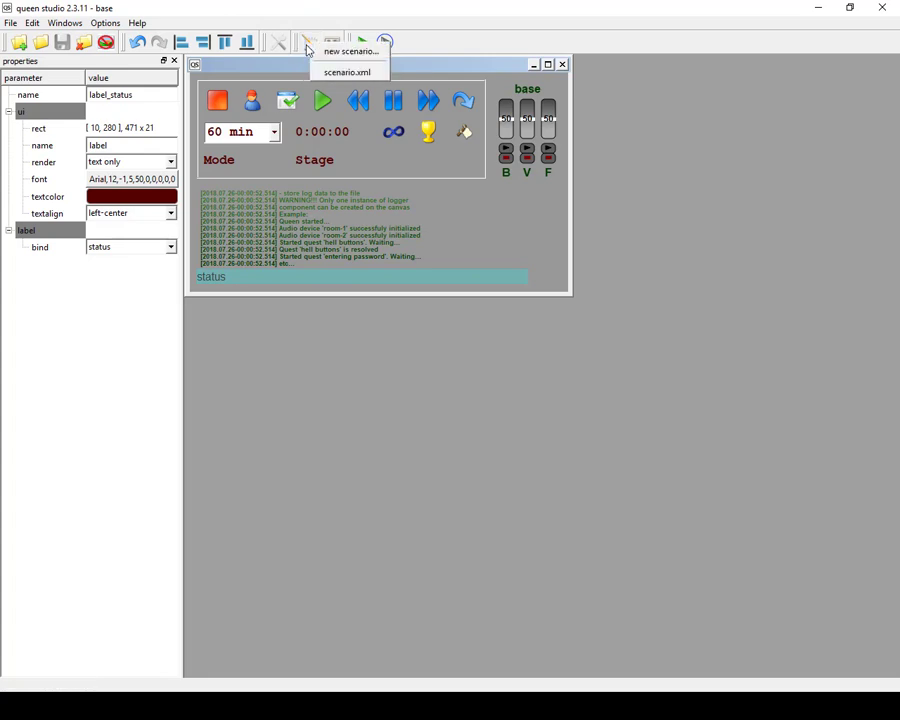
{"action": "left_click", "coordinate": [350, 73]}
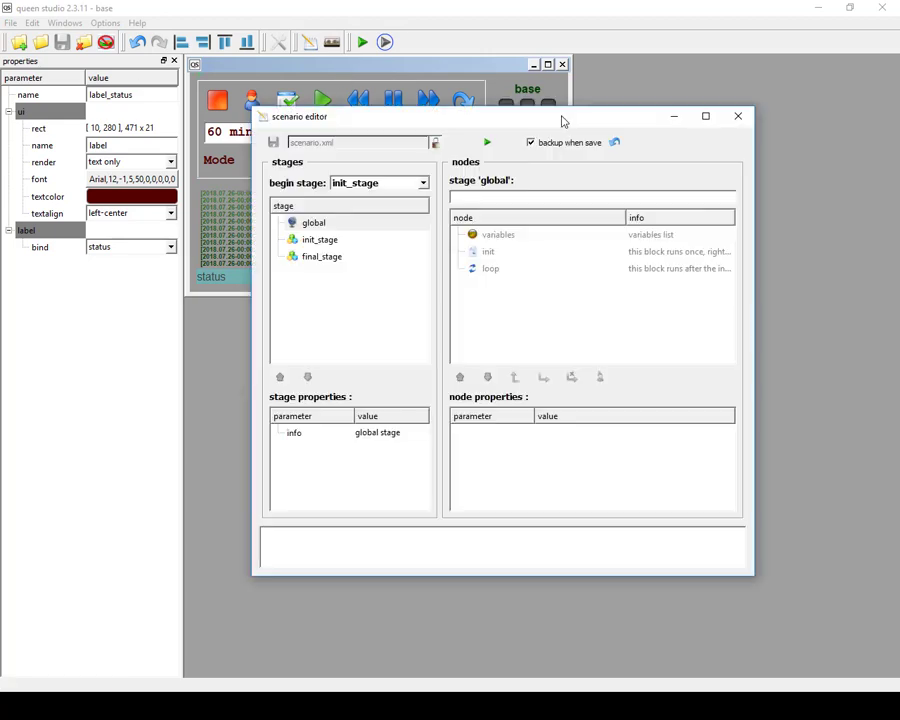
{"action": "left_click", "coordinate": [737, 117]}
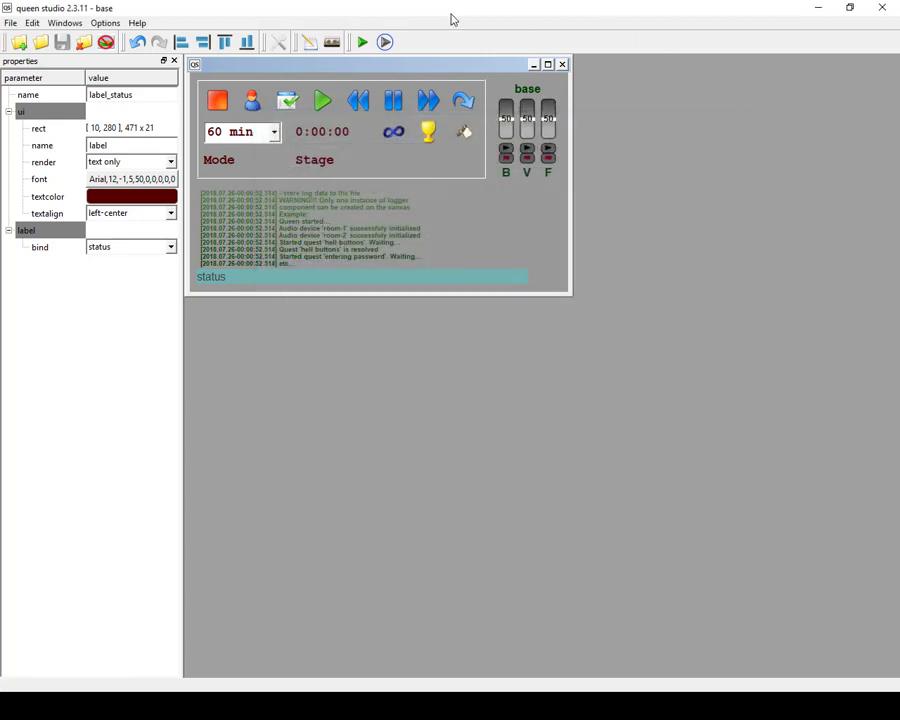
{"action": "left_click", "coordinate": [332, 42]}
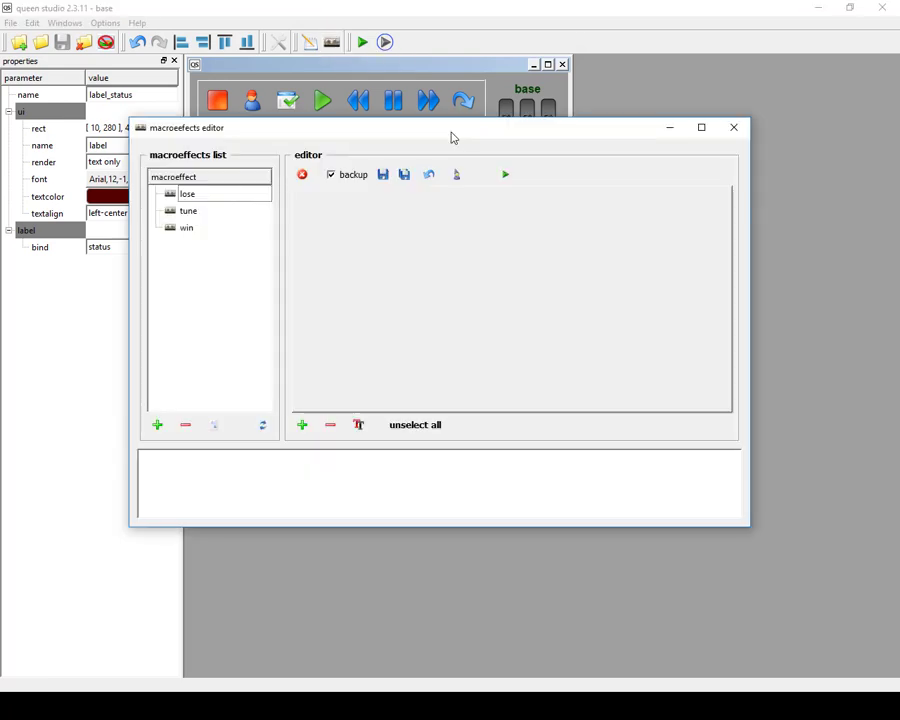
{"action": "left_click", "coordinate": [733, 127]}
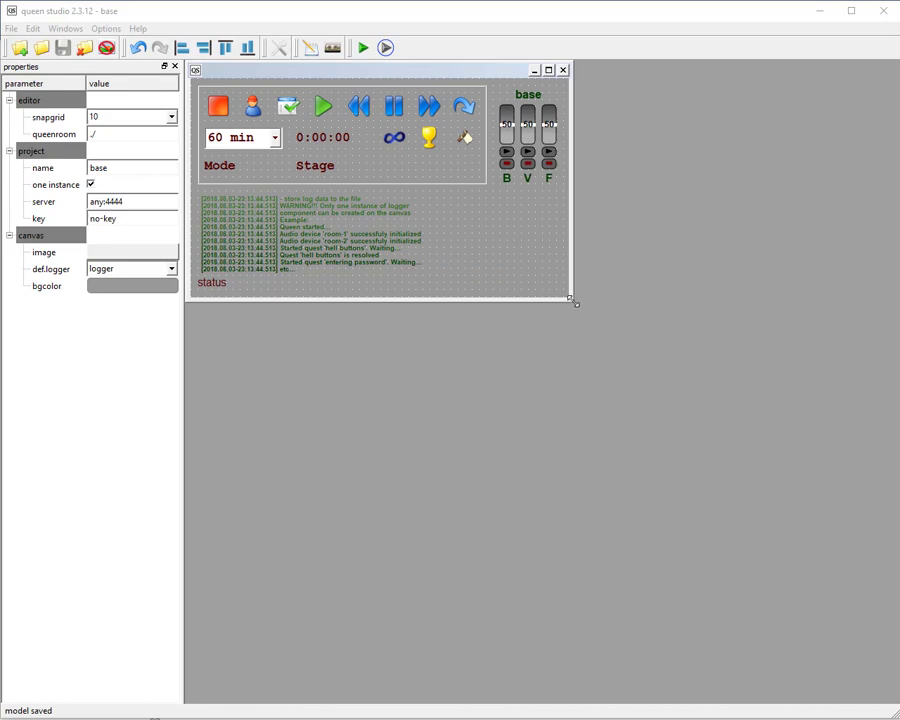
Enlarge the canvas in width and height and create a board component at 600, 90, right of the base audio component.
{"action": "left_click_drag", "start_coordinate": [573, 302], "coordinate": [808, 374]}
{"action": "right_click", "coordinate": [597, 155]}
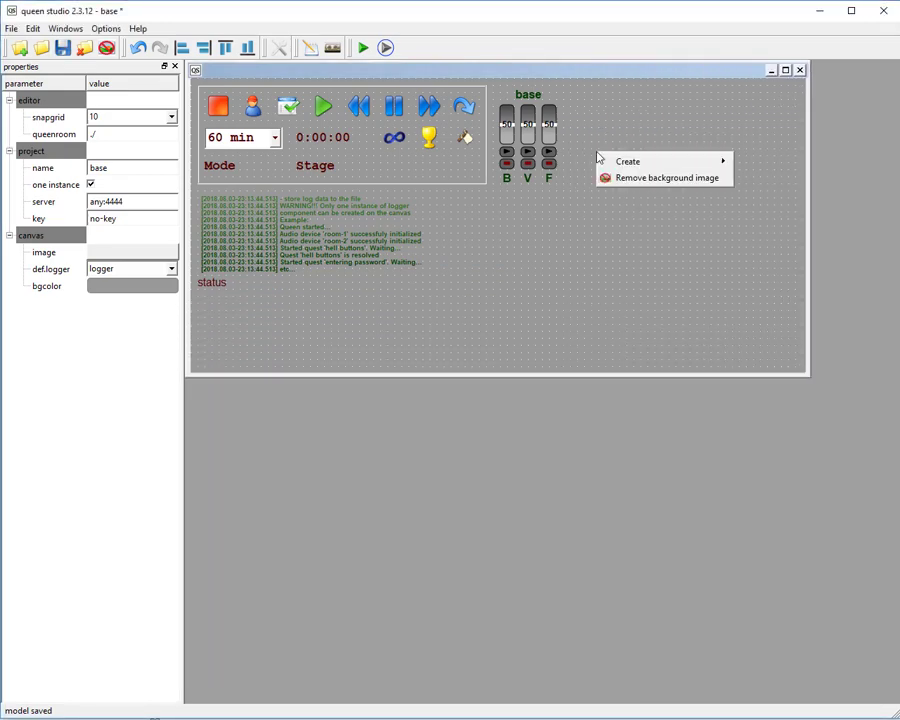
{"action": "mouse_move", "coordinate": [607, 160]}
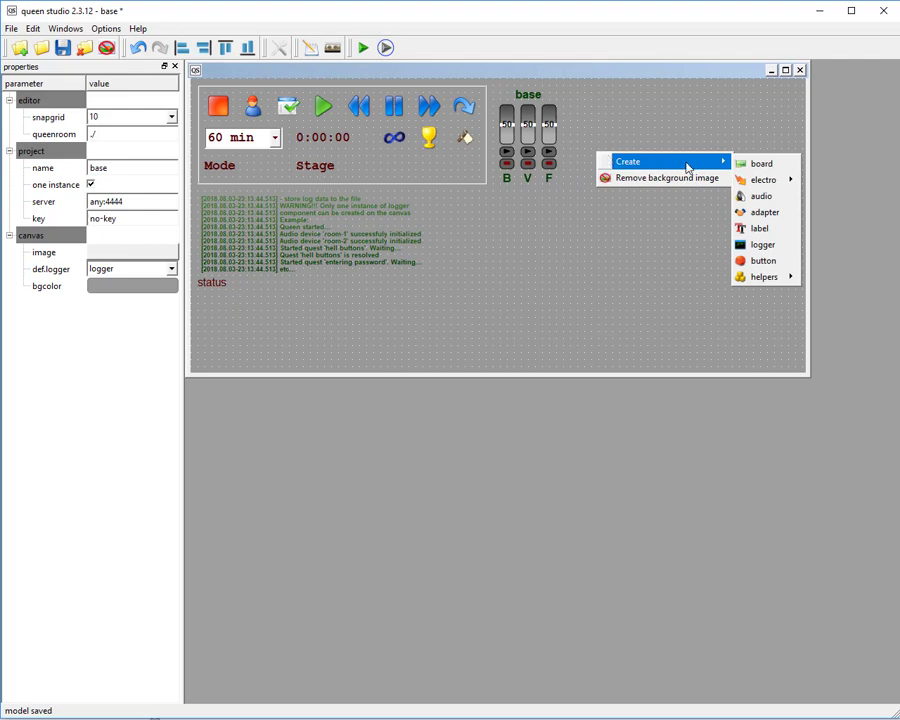
{"action": "left_click", "coordinate": [763, 162]}
{"action": "left_click_drag", "start_coordinate": [599, 147], "coordinate": [641, 146]}
Create two more board components on the canvas below the first board.
{"action": "right_click", "coordinate": [612, 181]}
{"action": "mouse_move", "coordinate": [640, 185]}
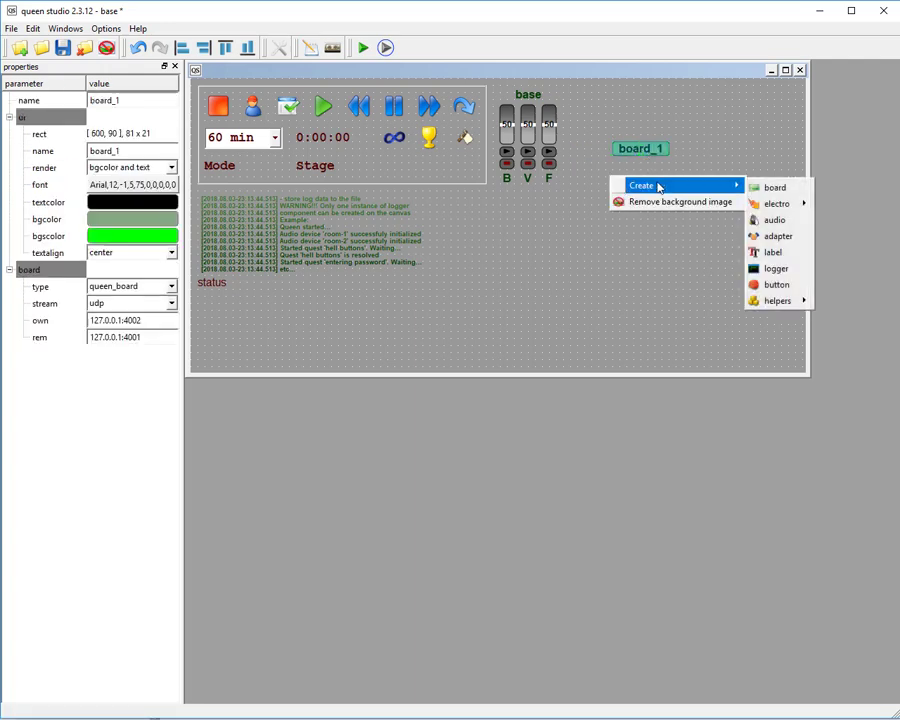
{"action": "left_click", "coordinate": [773, 185]}
{"action": "left_click_drag", "start_coordinate": [607, 178], "coordinate": [645, 204]}
{"action": "right_click", "coordinate": [603, 223]}
{"action": "mouse_move", "coordinate": [690, 226]}
{"action": "left_click", "coordinate": [767, 225]}
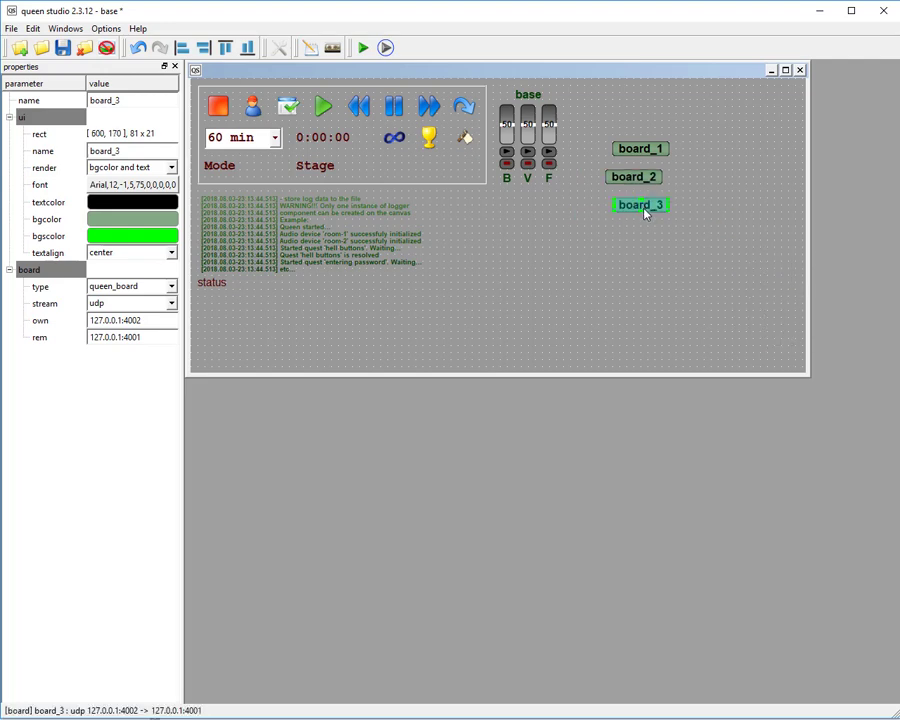
Select all three boards together and delete them.
{"action": "left_click", "coordinate": [646, 150]}
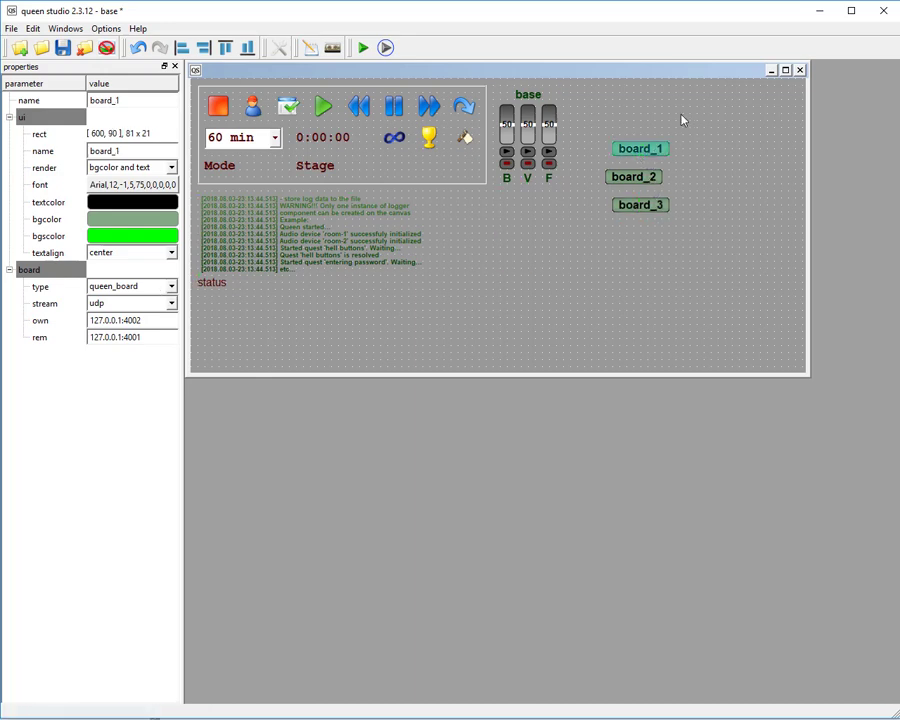
{"action": "left_click_drag", "start_coordinate": [590, 118], "coordinate": [705, 236]}
{"action": "right_click", "coordinate": [646, 150]}
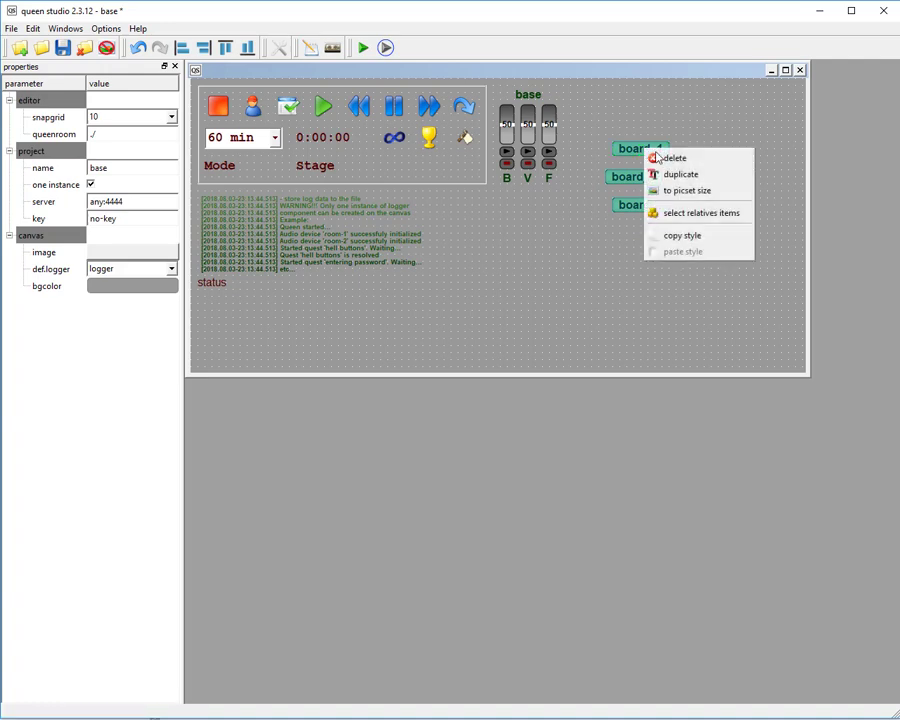
{"action": "left_click", "coordinate": [668, 158]}
{"action": "left_click", "coordinate": [432, 377]}
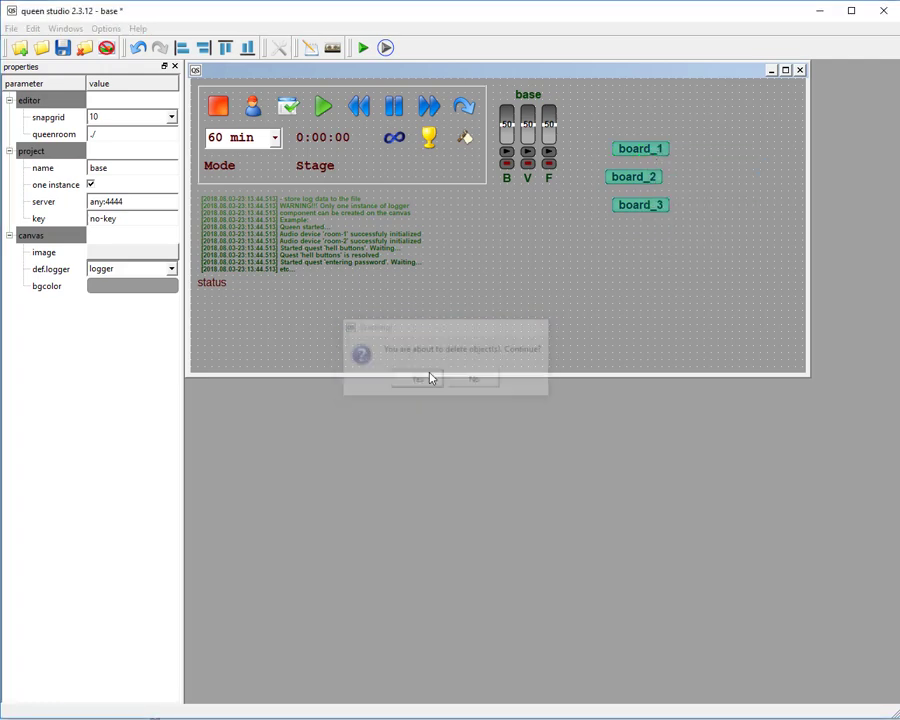
Create an electro pwm component at 600, 110, right of the base audio component.
{"action": "right_click", "coordinate": [600, 147]}
{"action": "mouse_move", "coordinate": [619, 153]}
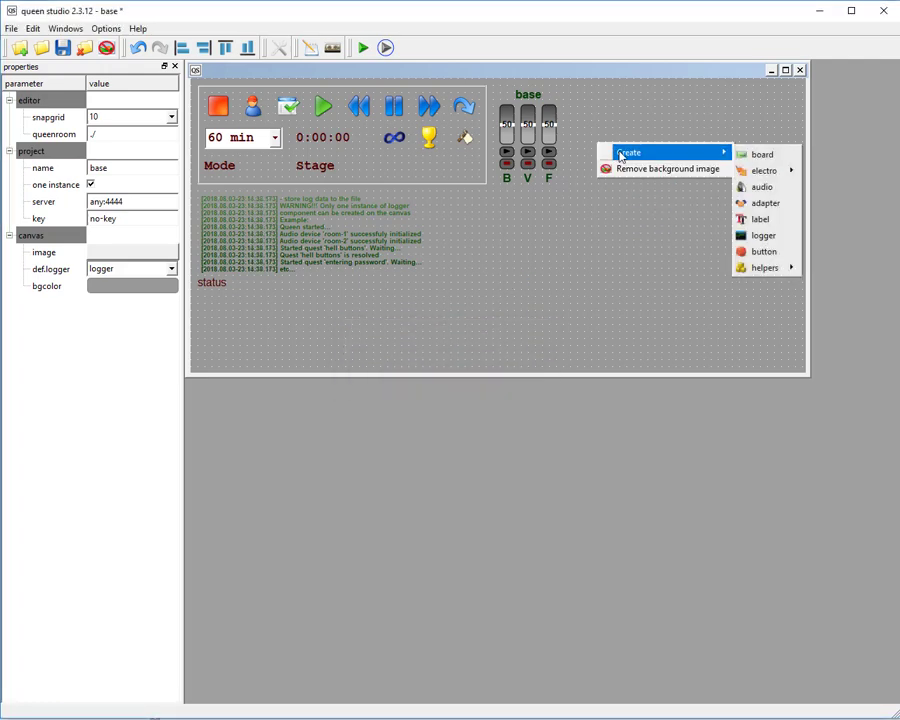
{"action": "mouse_move", "coordinate": [785, 171]}
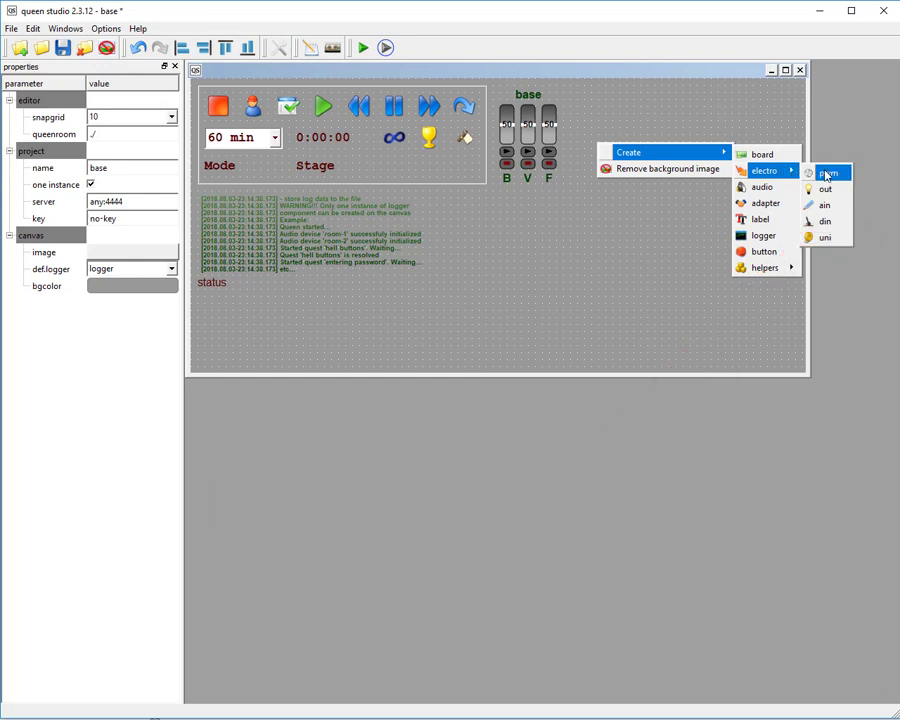
{"action": "left_click", "coordinate": [780, 173]}
{"action": "left_click_drag", "start_coordinate": [615, 147], "coordinate": [665, 172]}
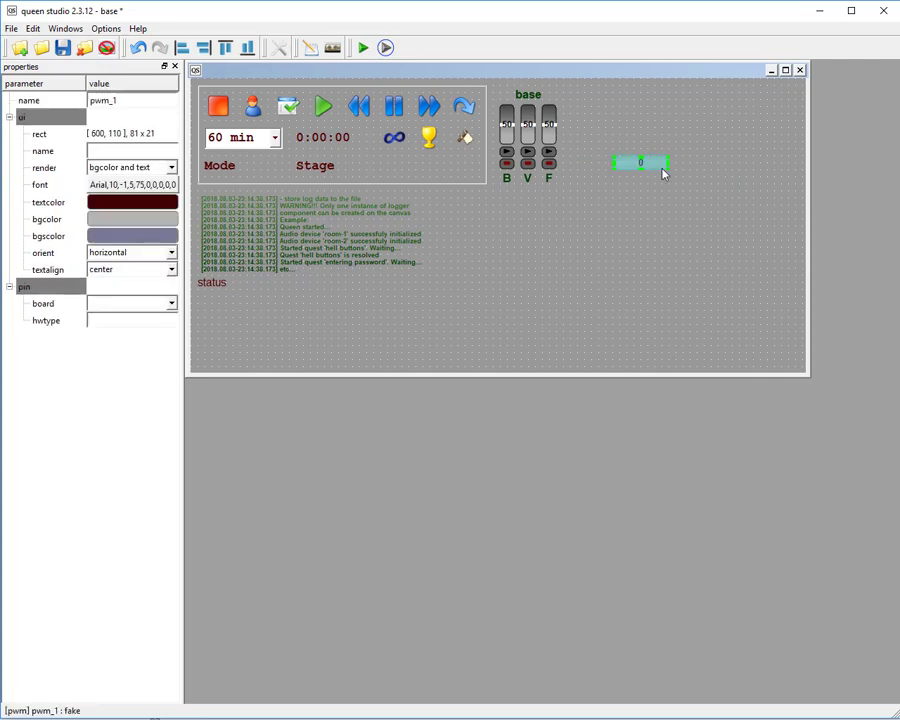
Create an electro out component directly below the pwm component, aligned with it and matching its width.
{"action": "left_click", "coordinate": [610, 196]}
{"action": "right_click", "coordinate": [610, 196]}
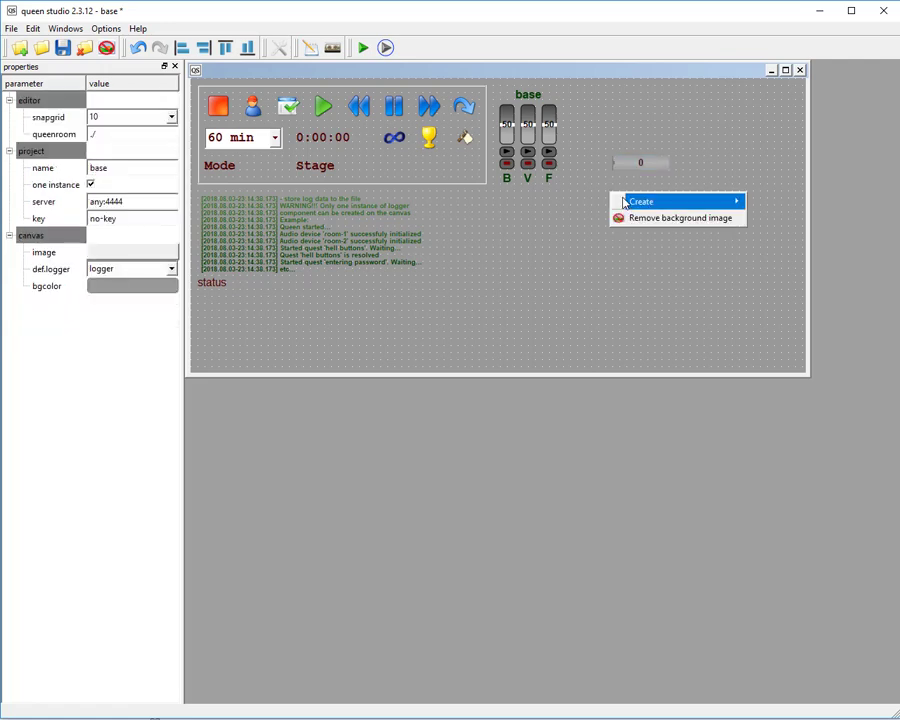
{"action": "mouse_move", "coordinate": [680, 201]}
{"action": "mouse_move", "coordinate": [780, 220]}
{"action": "left_click", "coordinate": [839, 221]}
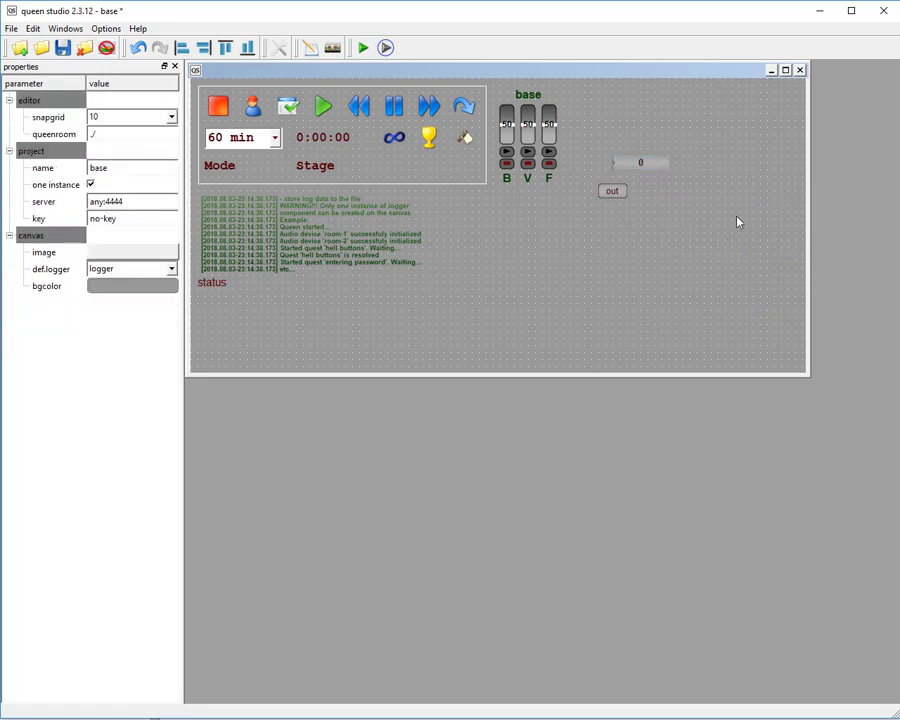
{"action": "left_click_drag", "start_coordinate": [612, 192], "coordinate": [672, 193]}
Create an electro ain component below the out component and align it with the components above.
{"action": "right_click", "coordinate": [614, 228]}
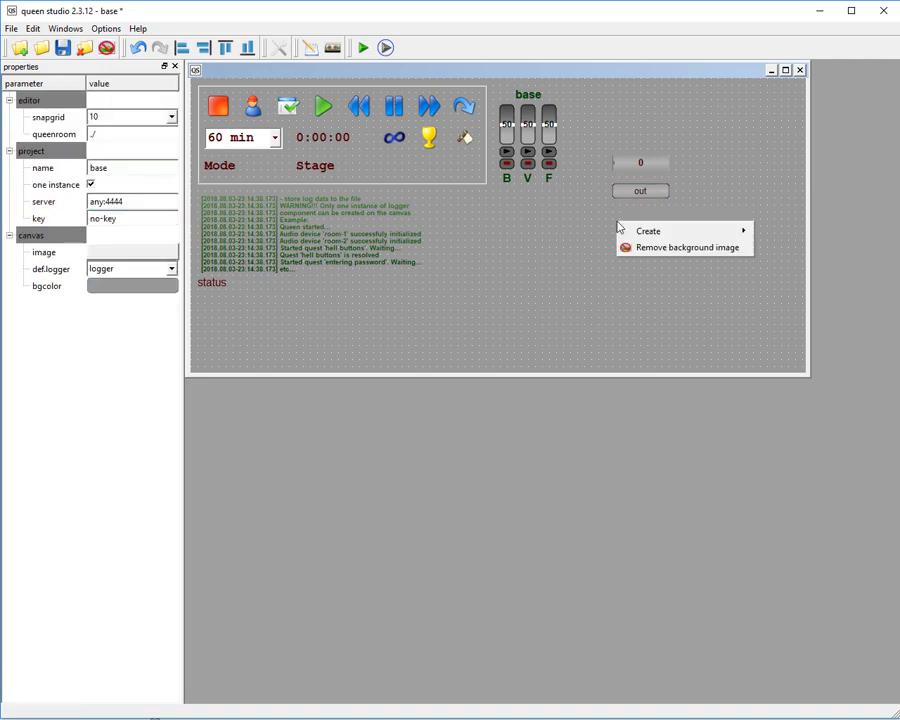
{"action": "mouse_move", "coordinate": [640, 231]}
{"action": "mouse_move", "coordinate": [785, 249]}
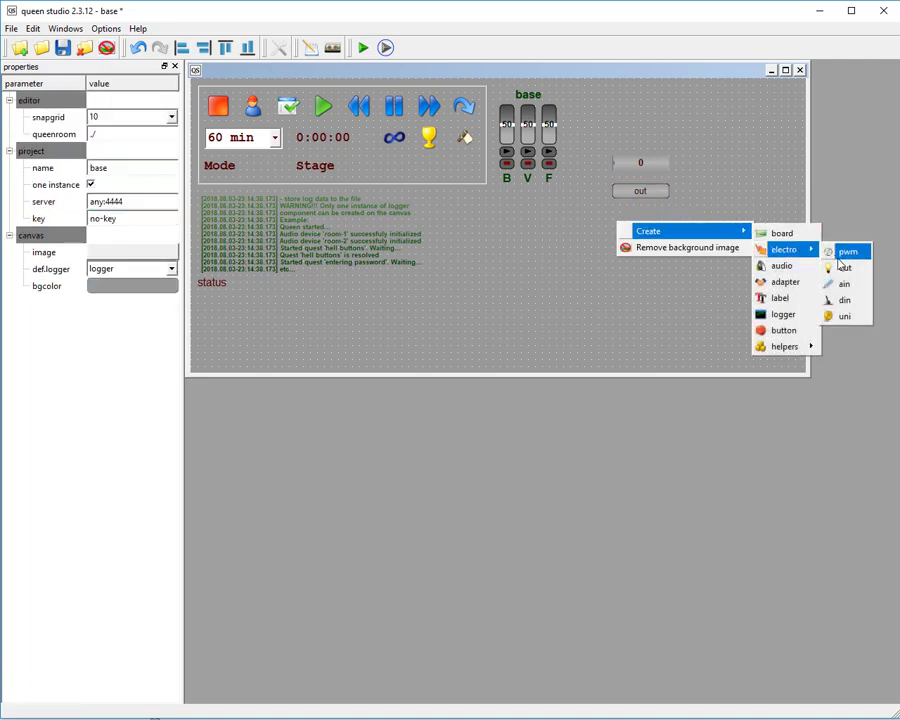
{"action": "left_click", "coordinate": [848, 249]}
{"action": "left_click", "coordinate": [631, 217]}
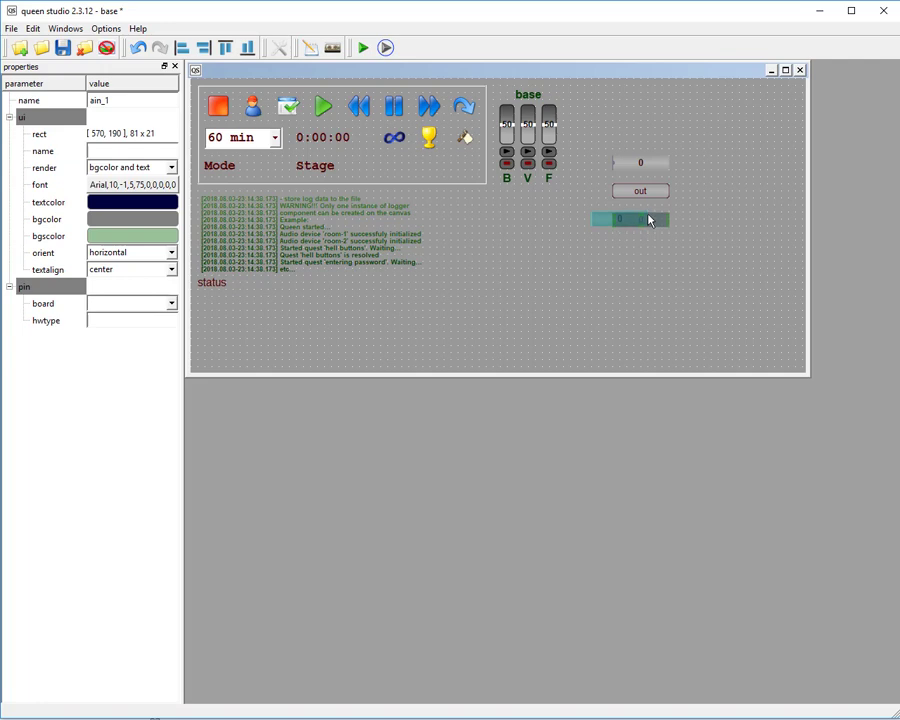
{"action": "left_click_drag", "start_coordinate": [648, 217], "coordinate": [670, 226]}
{"action": "left_click", "coordinate": [710, 218]}
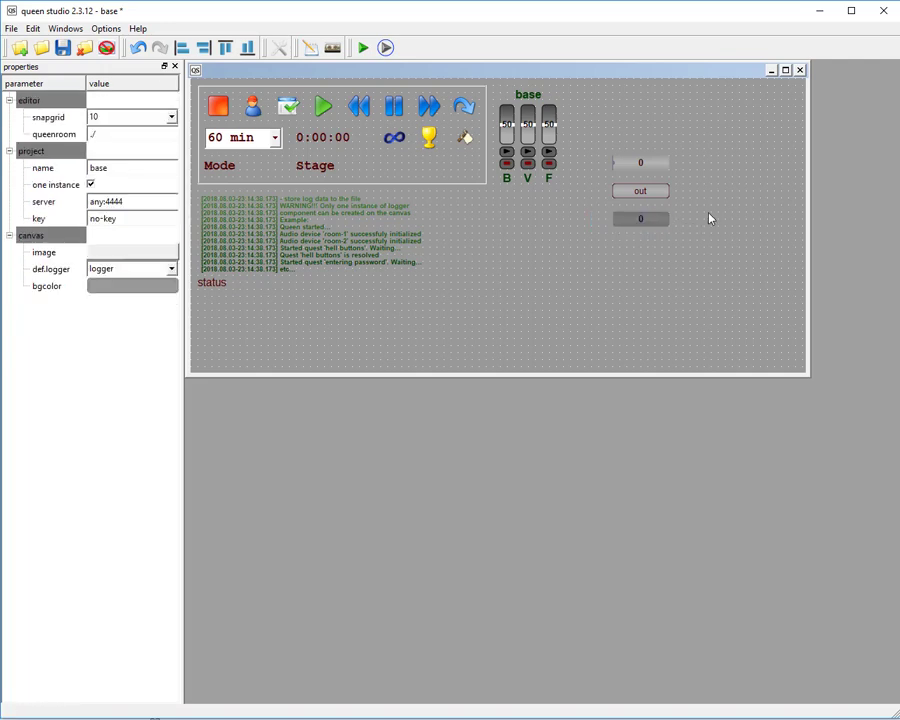
Create an electro din component at 600, 230, below the ain component, and widen it to match the others.
{"action": "right_click", "coordinate": [607, 248]}
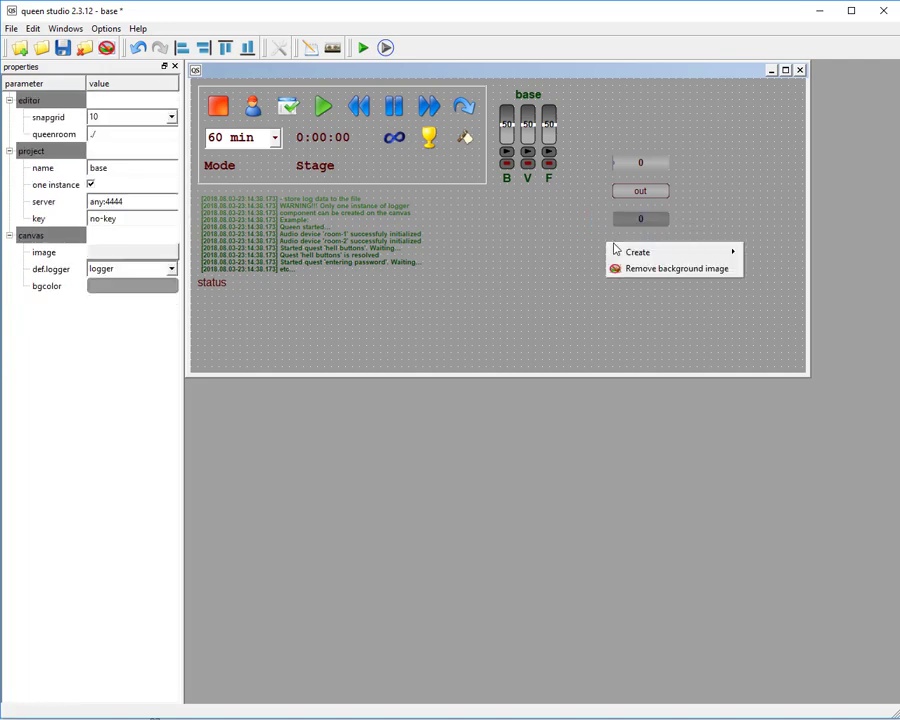
{"action": "mouse_move", "coordinate": [640, 252]}
{"action": "mouse_move", "coordinate": [797, 271]}
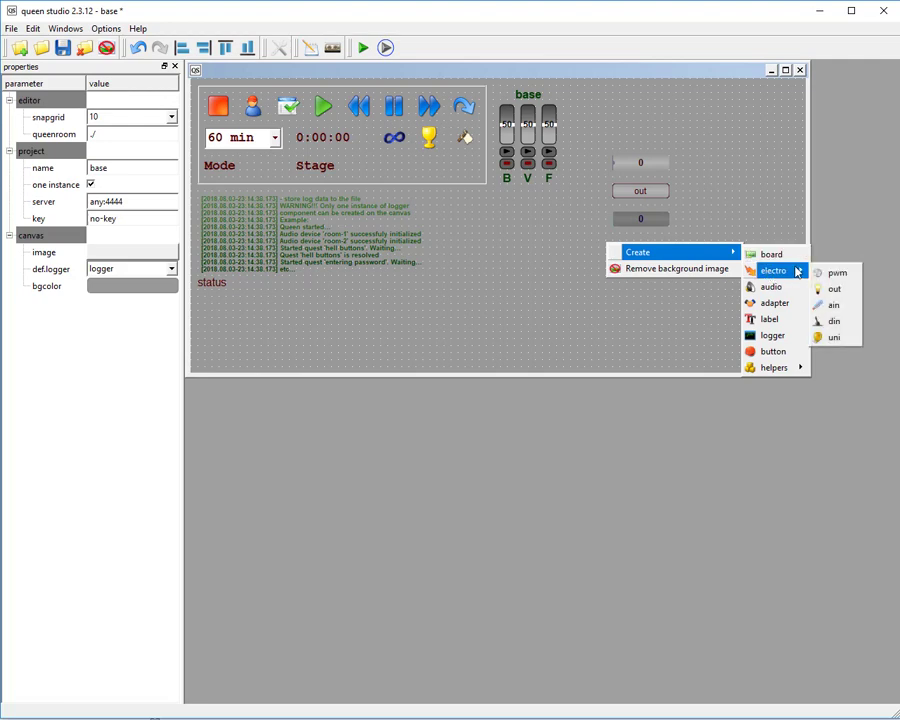
{"action": "left_click", "coordinate": [834, 321]}
{"action": "left_click", "coordinate": [622, 245]}
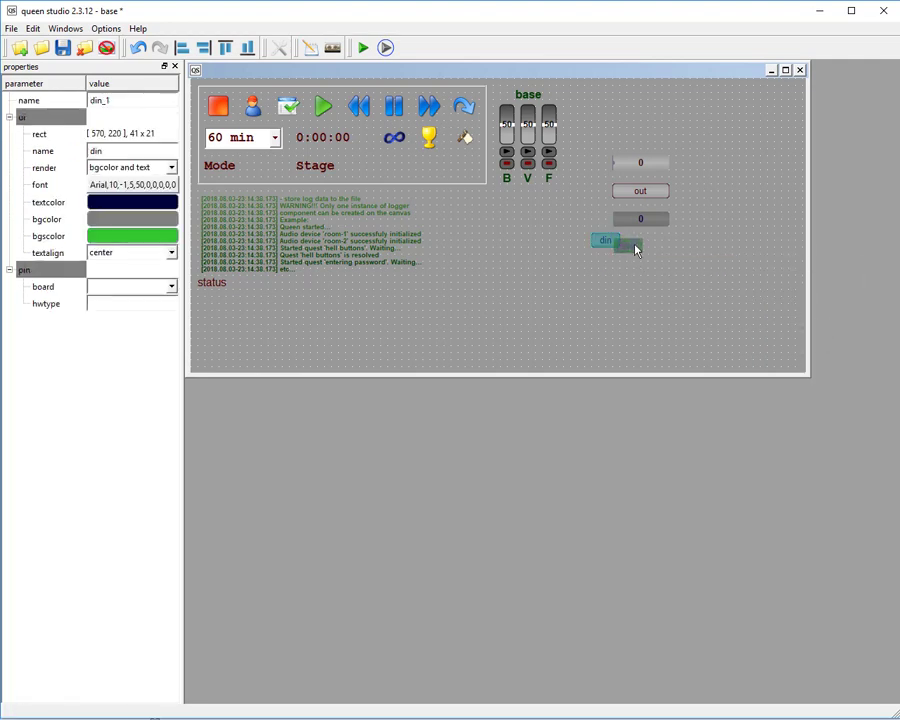
{"action": "left_click_drag", "start_coordinate": [636, 250], "coordinate": [643, 253]}
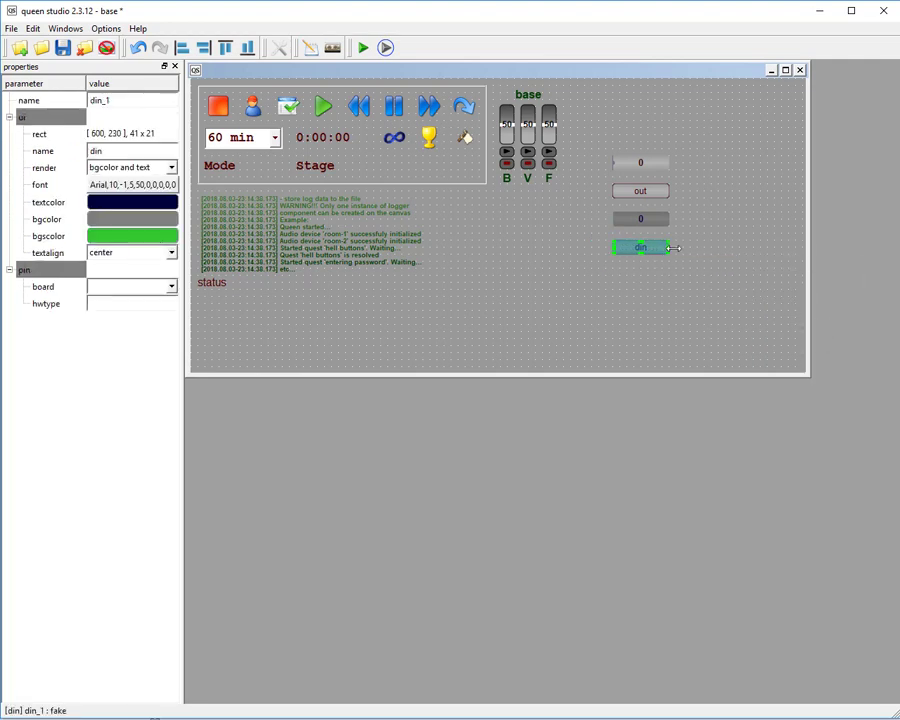
{"action": "left_click", "coordinate": [729, 225]}
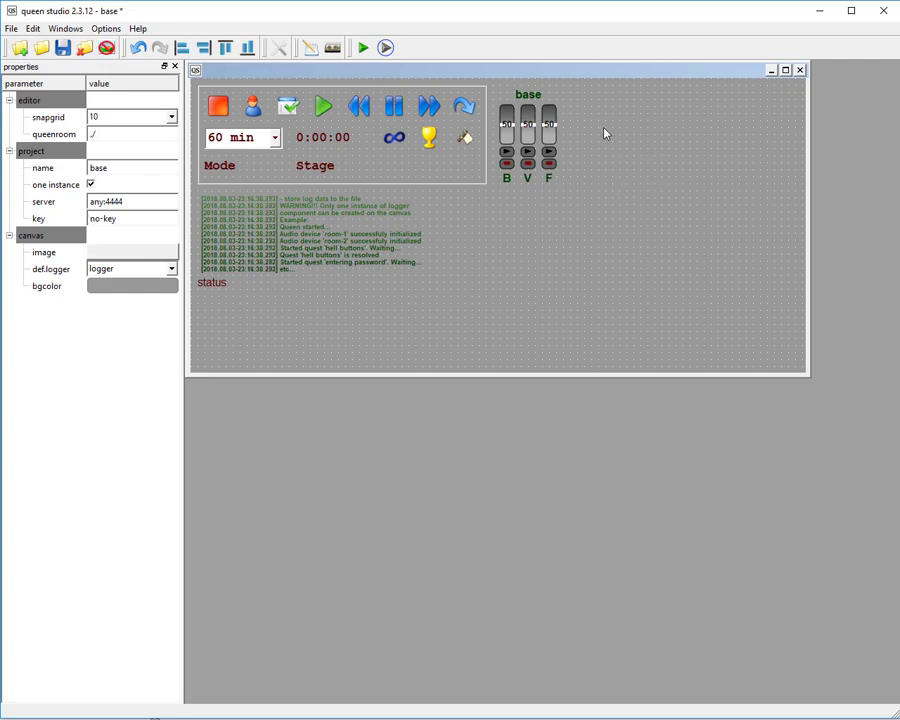
Create a second audio component at 550, 0, beside the base audio component.
{"action": "right_click", "coordinate": [604, 127]}
{"action": "mouse_move", "coordinate": [627, 133]}
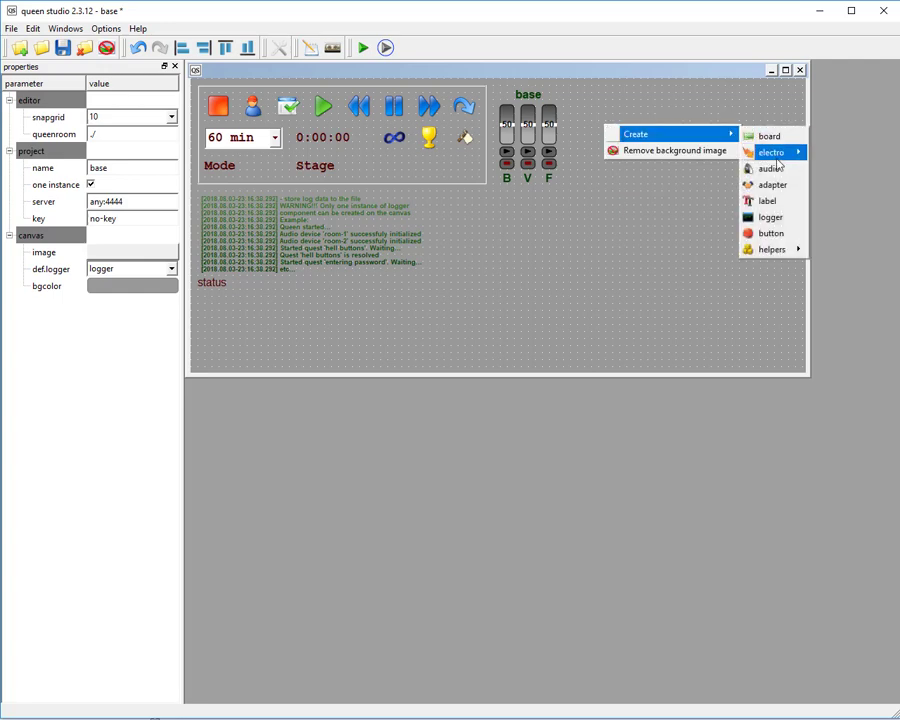
{"action": "left_click", "coordinate": [765, 169]}
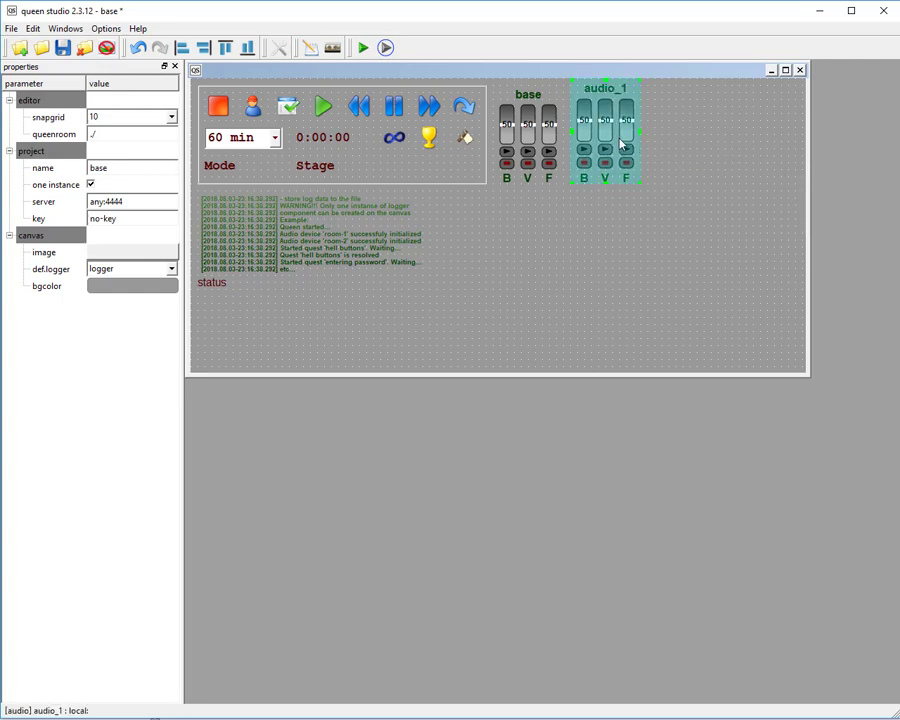
{"action": "left_click_drag", "start_coordinate": [620, 144], "coordinate": [628, 148]}
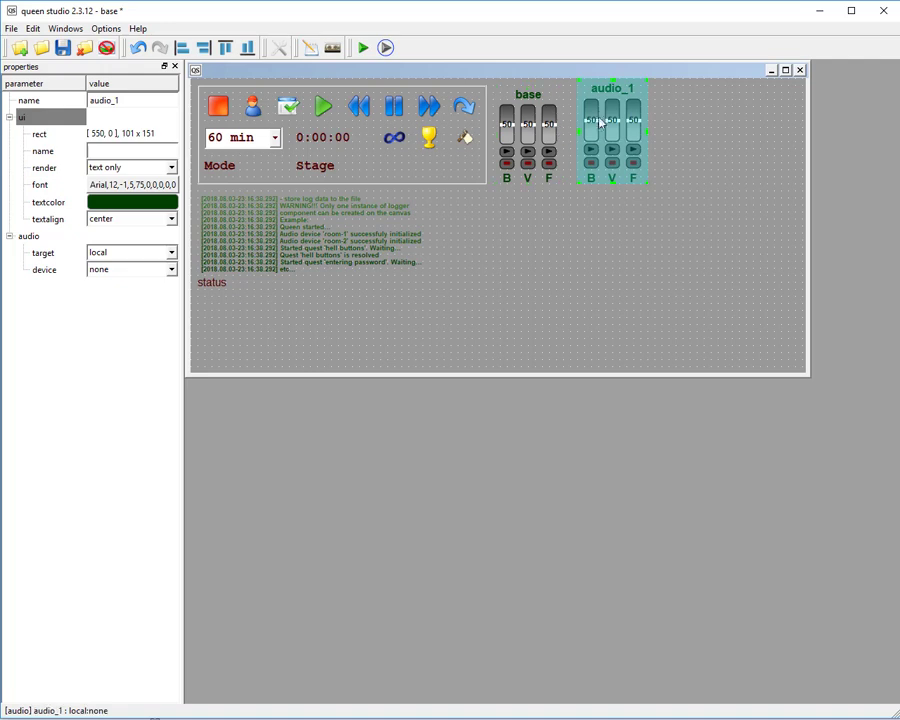
Delete the newly created audio component beside the base one.
{"action": "right_click", "coordinate": [592, 115]}
{"action": "left_click", "coordinate": [606, 120]}
{"action": "left_click", "coordinate": [435, 379]}
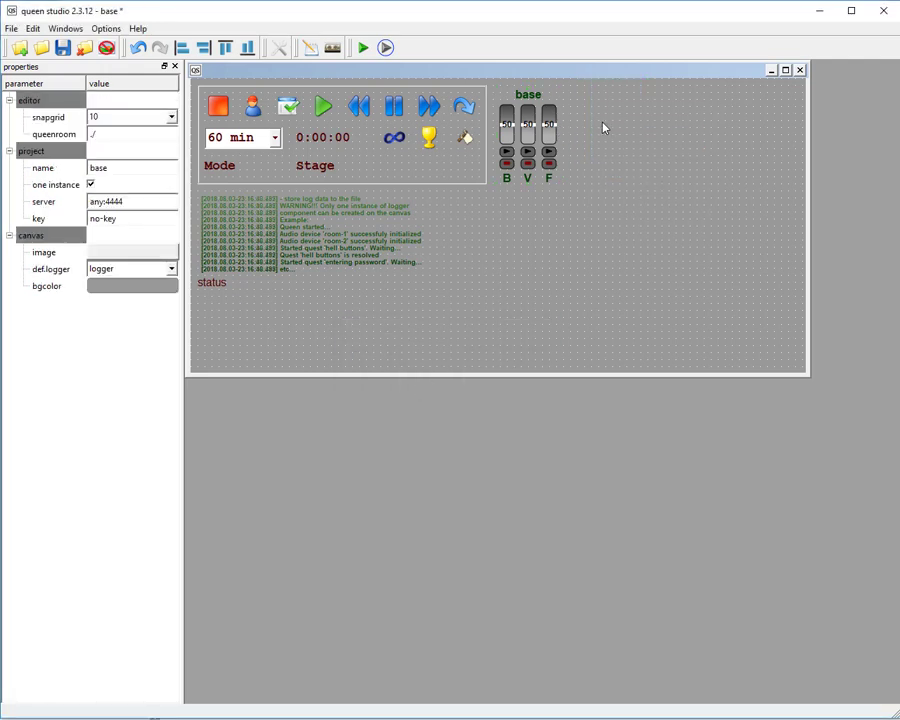
Create an adapter component at 570, 90, beside the base audio component, and show its properties.
{"action": "right_click", "coordinate": [601, 127]}
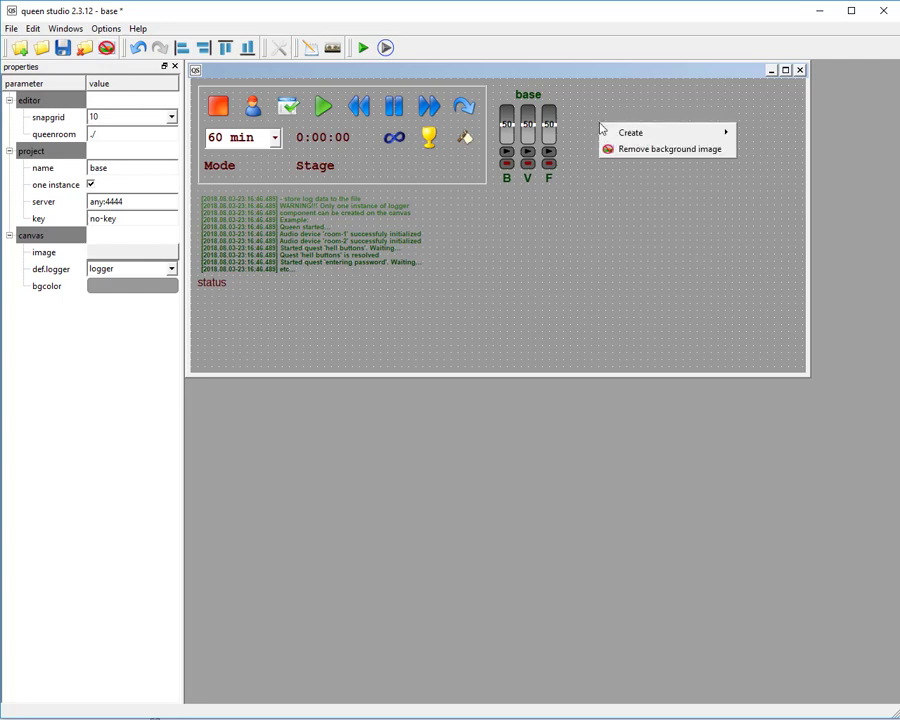
{"action": "mouse_move", "coordinate": [613, 135]}
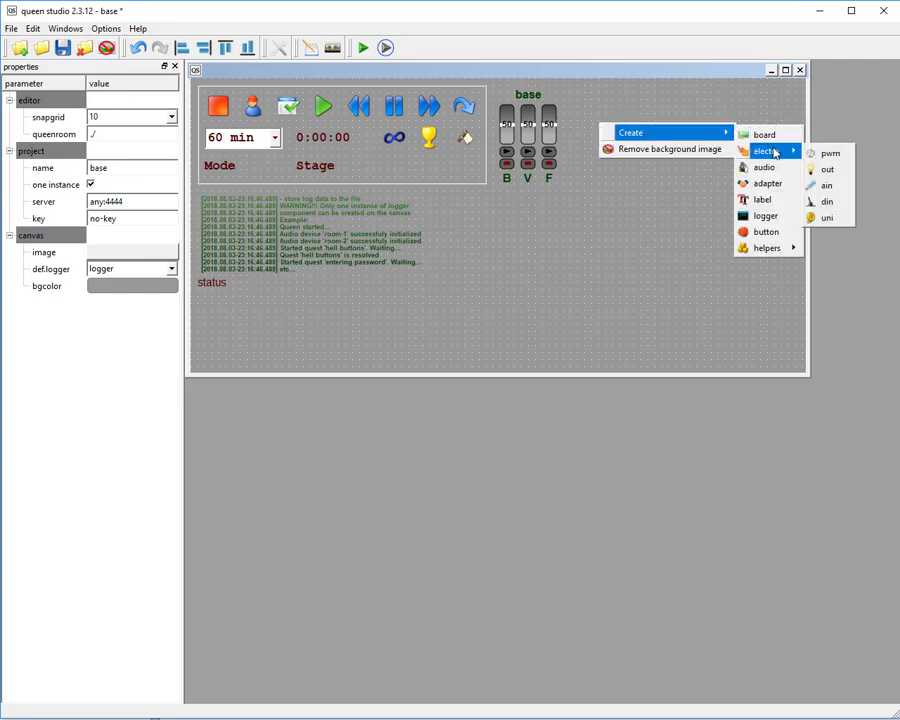
{"action": "left_click", "coordinate": [778, 184]}
{"action": "left_click_drag", "start_coordinate": [588, 118], "coordinate": [686, 174]}
{"action": "left_click", "coordinate": [713, 179]}
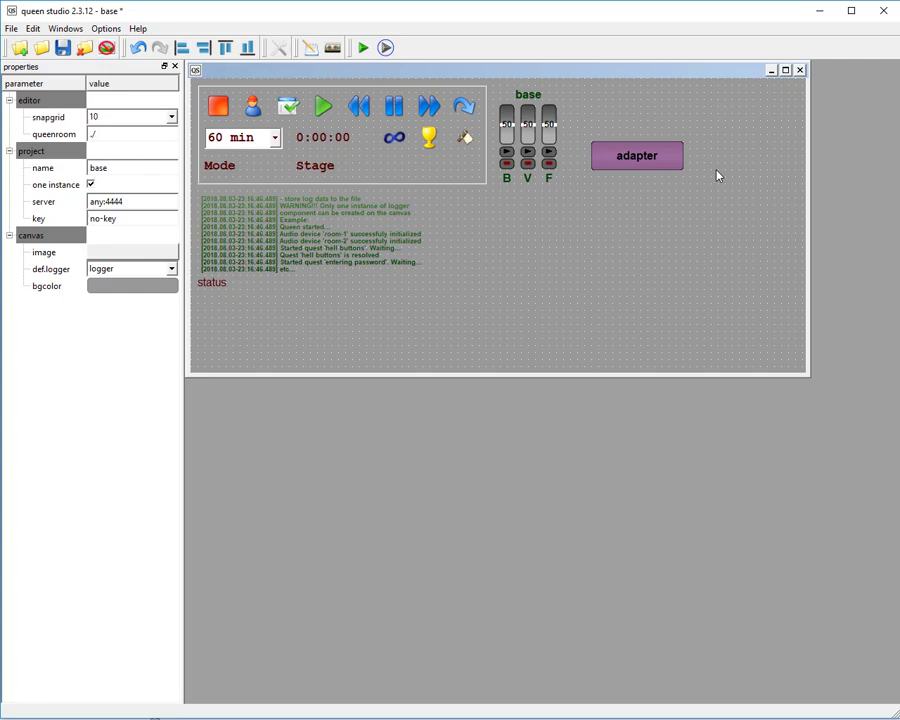
{"action": "left_click", "coordinate": [655, 162]}
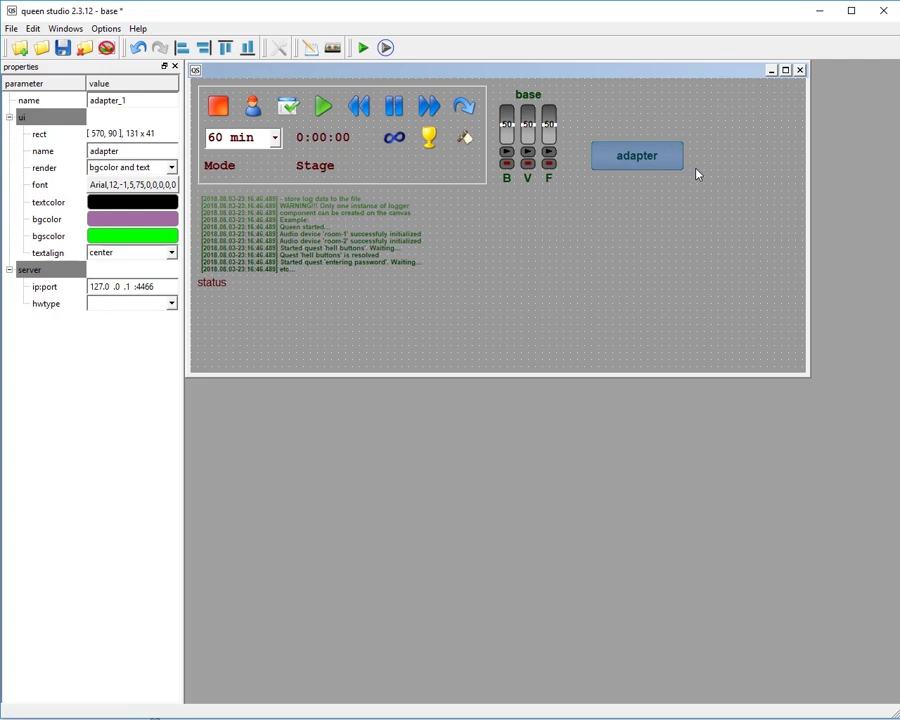
Delete the adapter component from the canvas.
{"action": "right_click", "coordinate": [662, 156]}
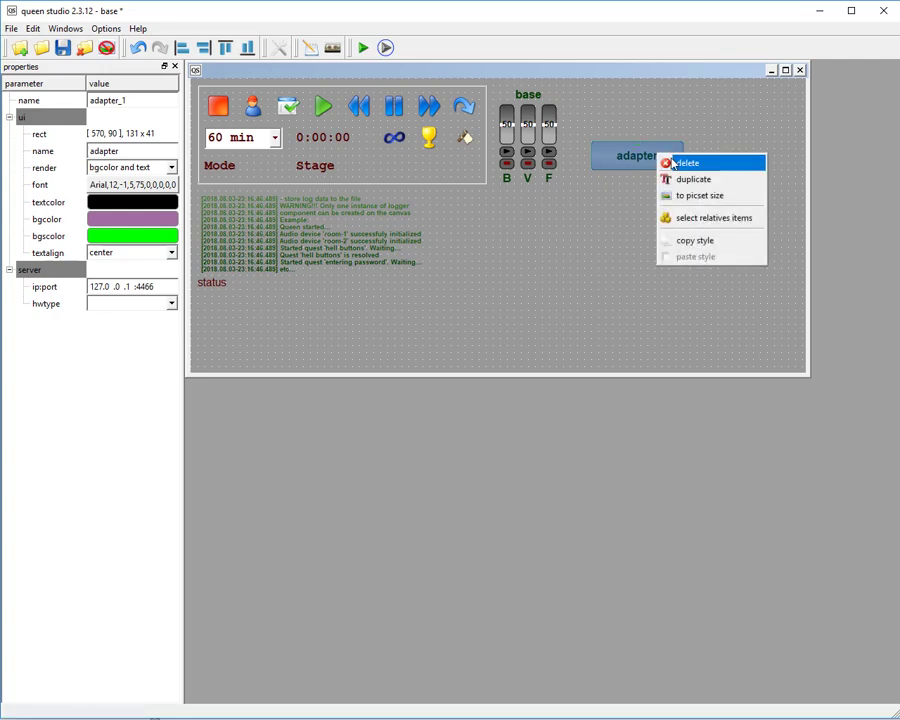
{"action": "left_click", "coordinate": [672, 165]}
{"action": "left_click", "coordinate": [418, 382]}
Create a second logger component at 460, 160, beside the existing logger.
{"action": "right_click", "coordinate": [597, 132]}
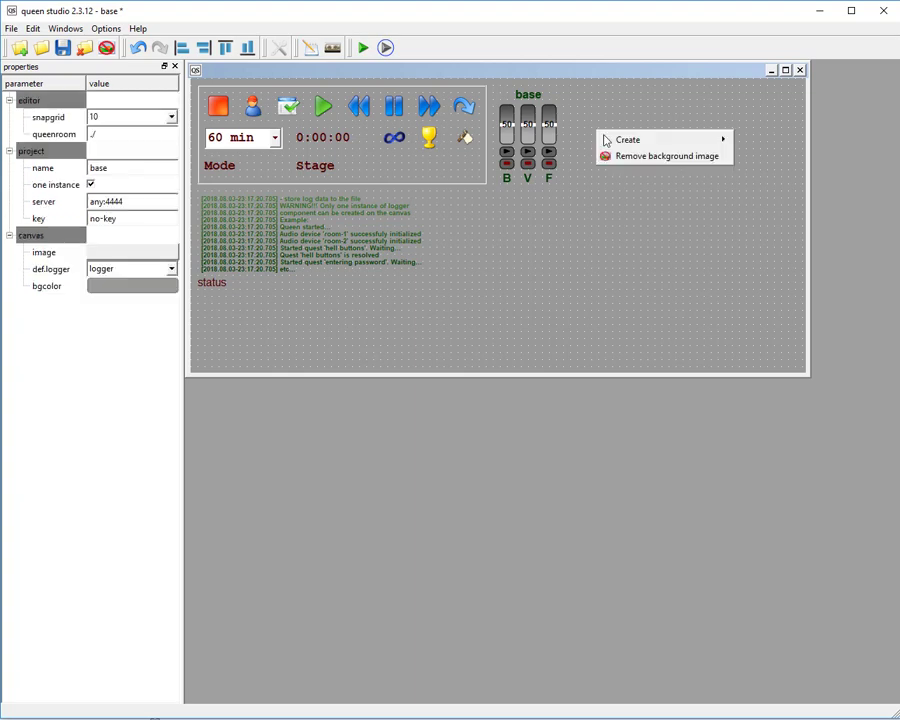
{"action": "mouse_move", "coordinate": [680, 147]}
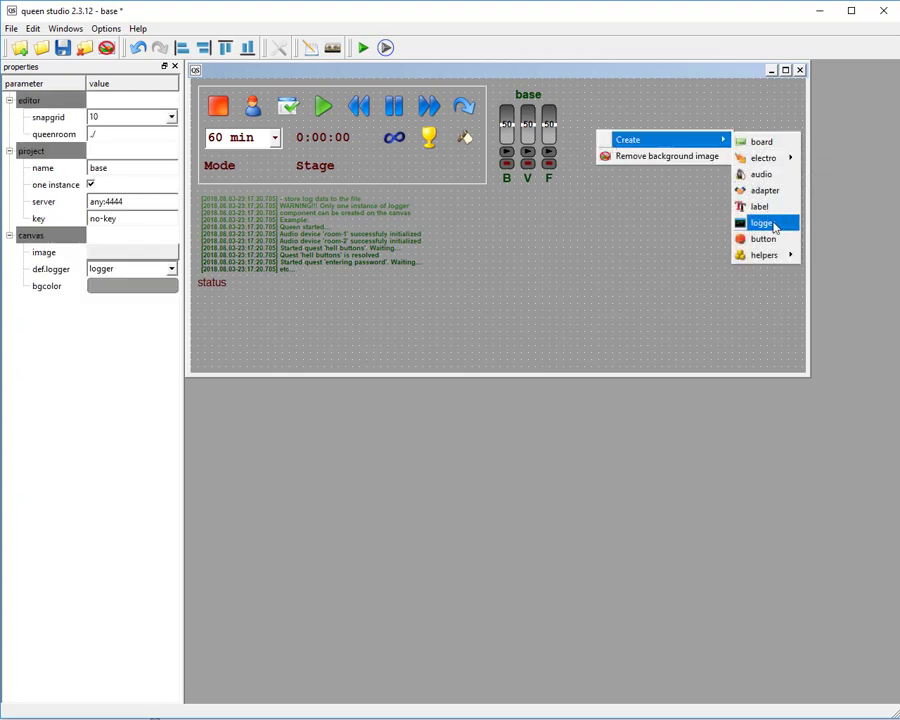
{"action": "left_click", "coordinate": [774, 225]}
{"action": "left_click_drag", "start_coordinate": [566, 120], "coordinate": [590, 222]}
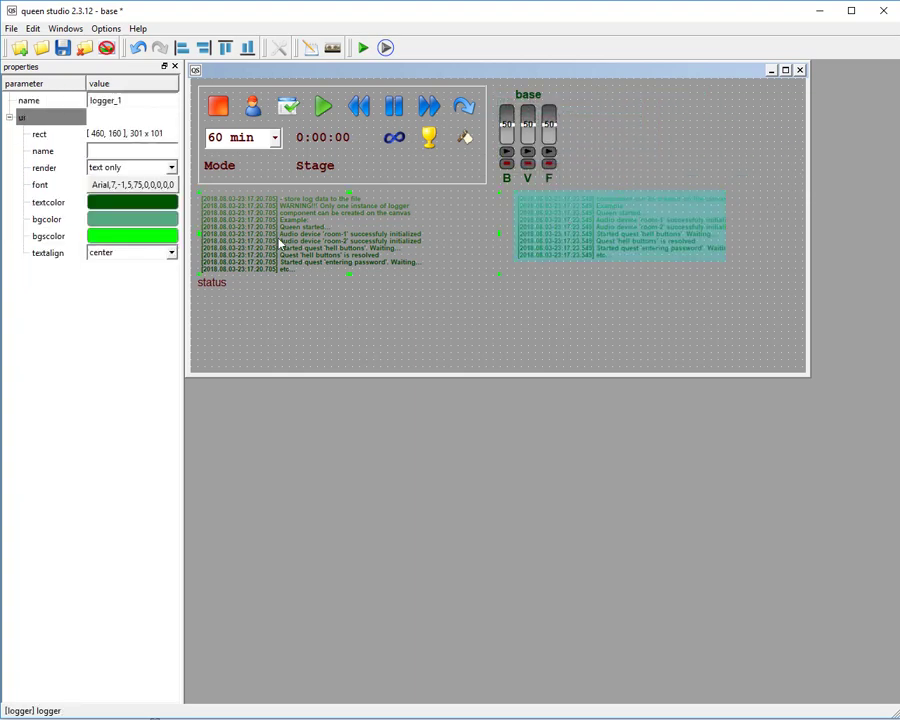
Compare the properties of the two loggers and delete the newly created one.
{"action": "left_click", "coordinate": [280, 243]}
{"action": "left_click", "coordinate": [562, 214]}
{"action": "left_click", "coordinate": [348, 218]}
{"action": "left_click", "coordinate": [542, 219]}
{"action": "right_click", "coordinate": [546, 219]}
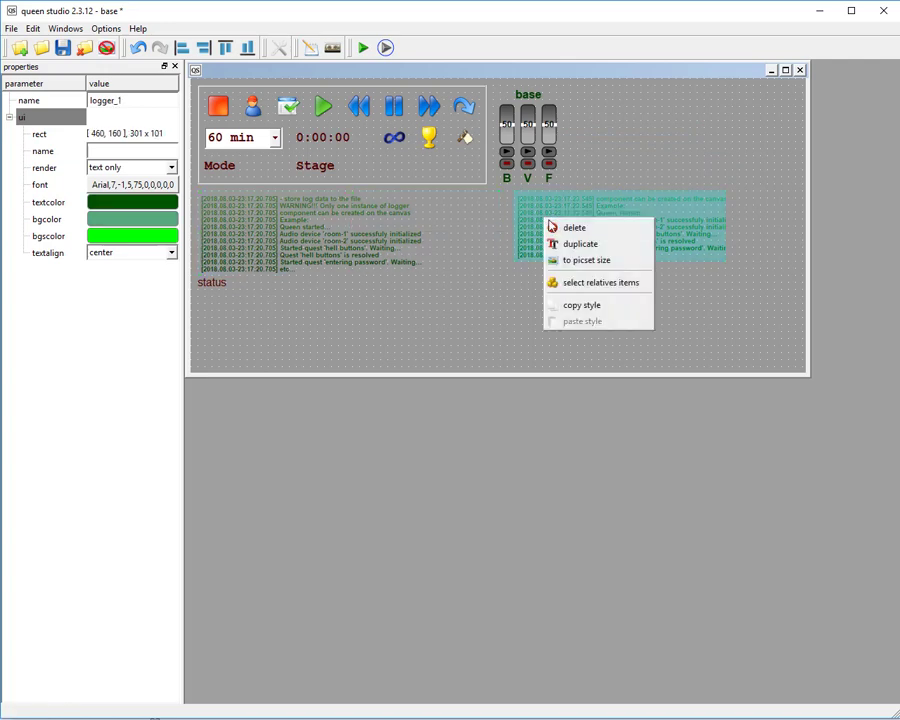
{"action": "left_click", "coordinate": [574, 227]}
{"action": "left_click", "coordinate": [408, 376]}
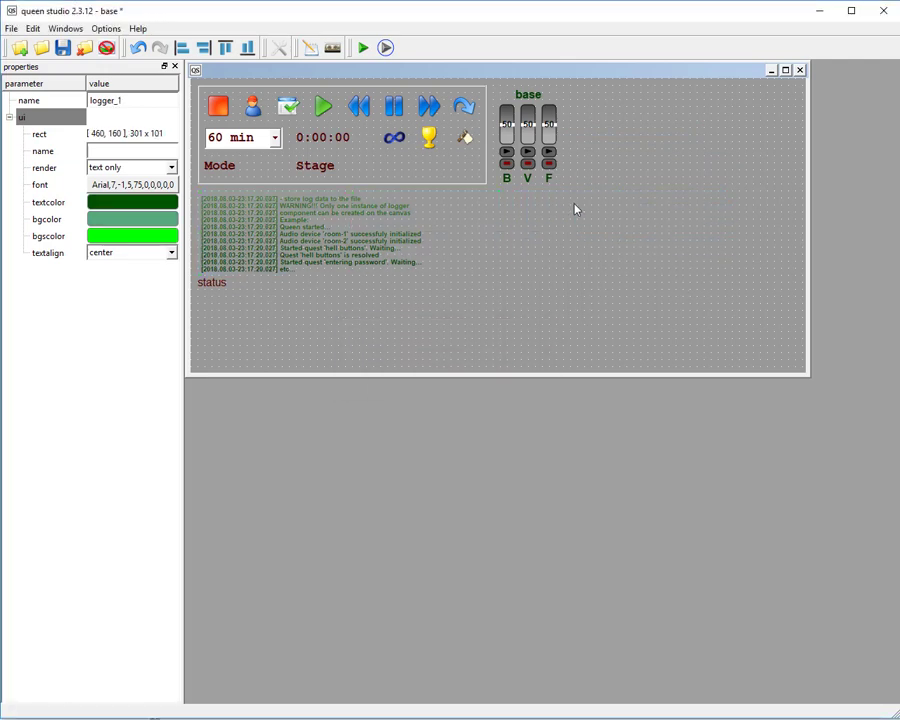
{"action": "right_click", "coordinate": [575, 209]}
{"action": "mouse_move", "coordinate": [673, 214]}
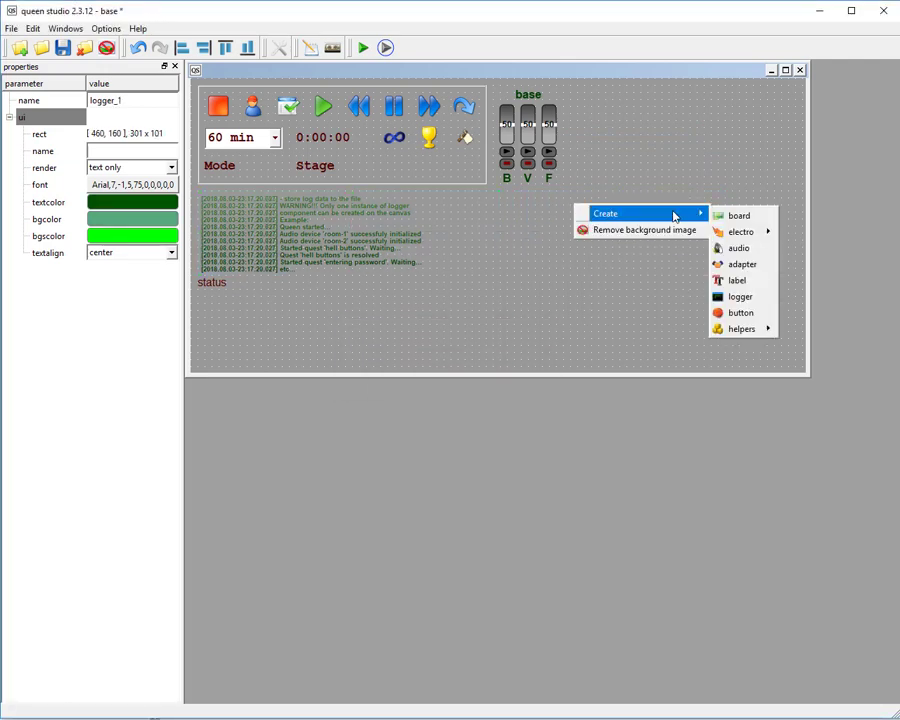
{"action": "left_click", "coordinate": [474, 217]}
{"action": "left_click", "coordinate": [512, 231]}
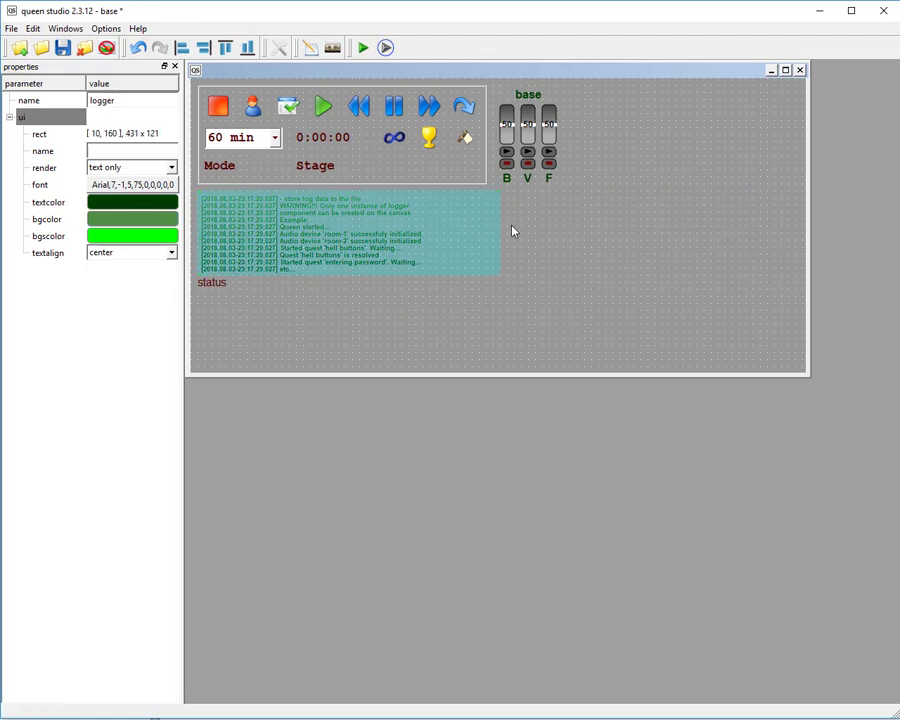
Create a button component at 580, 160, on the empty canvas area beside the logger.
{"action": "right_click", "coordinate": [577, 229]}
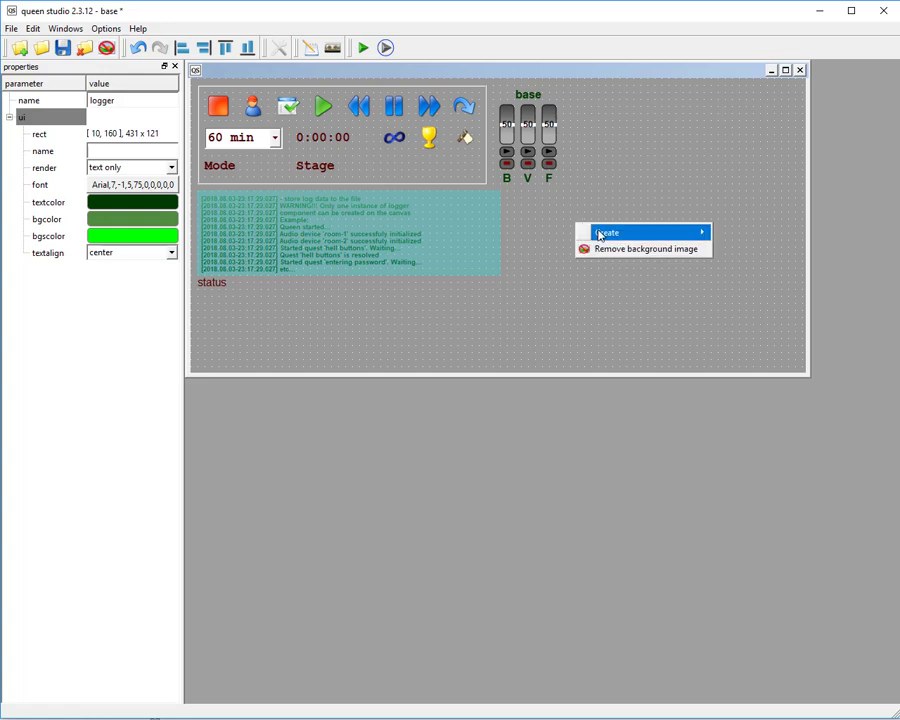
{"action": "mouse_move", "coordinate": [689, 232]}
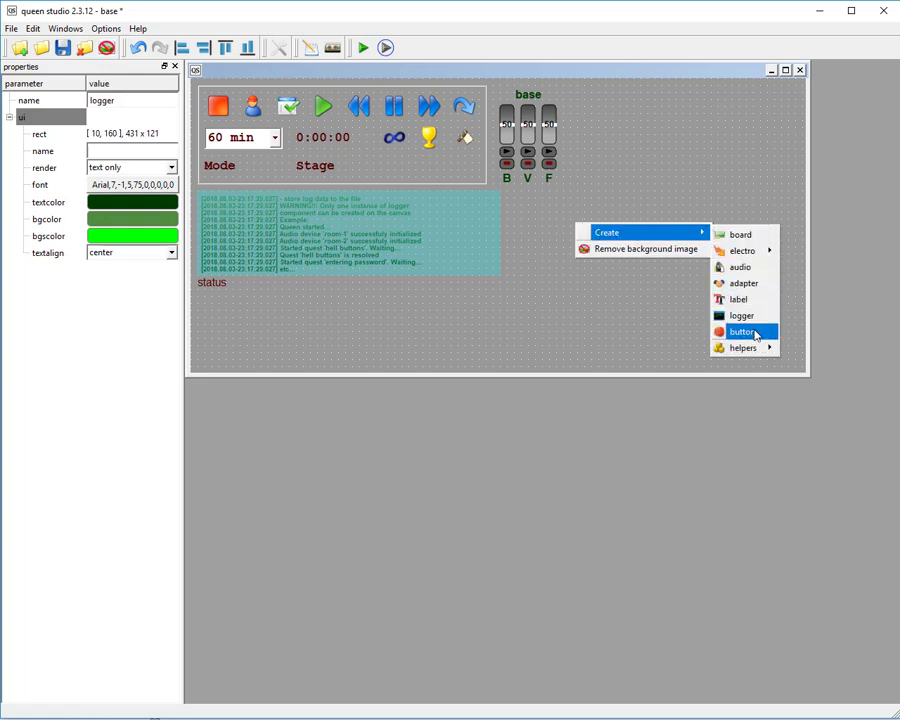
{"action": "left_click", "coordinate": [740, 331]}
{"action": "left_click_drag", "start_coordinate": [598, 230], "coordinate": [642, 202]}
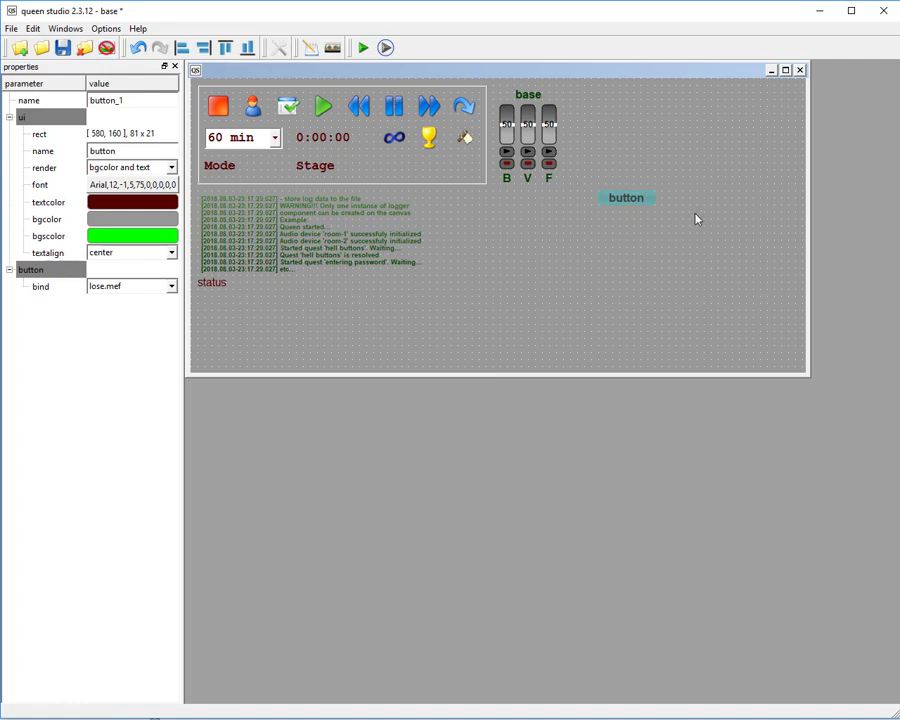
{"action": "left_click", "coordinate": [641, 200]}
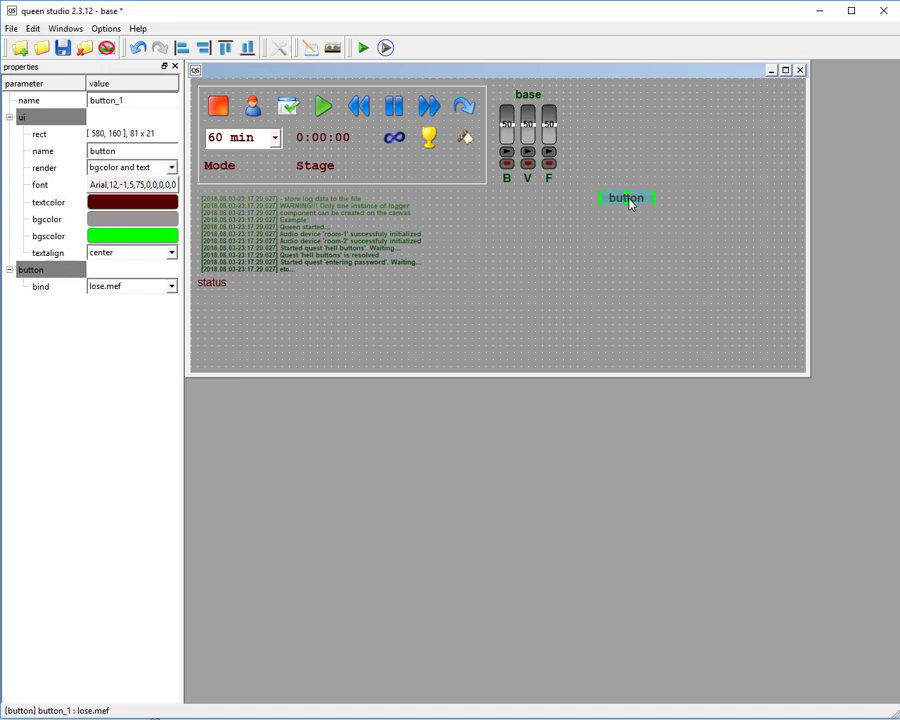
Delete the button component from the canvas.
{"action": "right_click", "coordinate": [629, 201]}
{"action": "left_click", "coordinate": [636, 206]}
{"action": "left_click", "coordinate": [418, 381]}
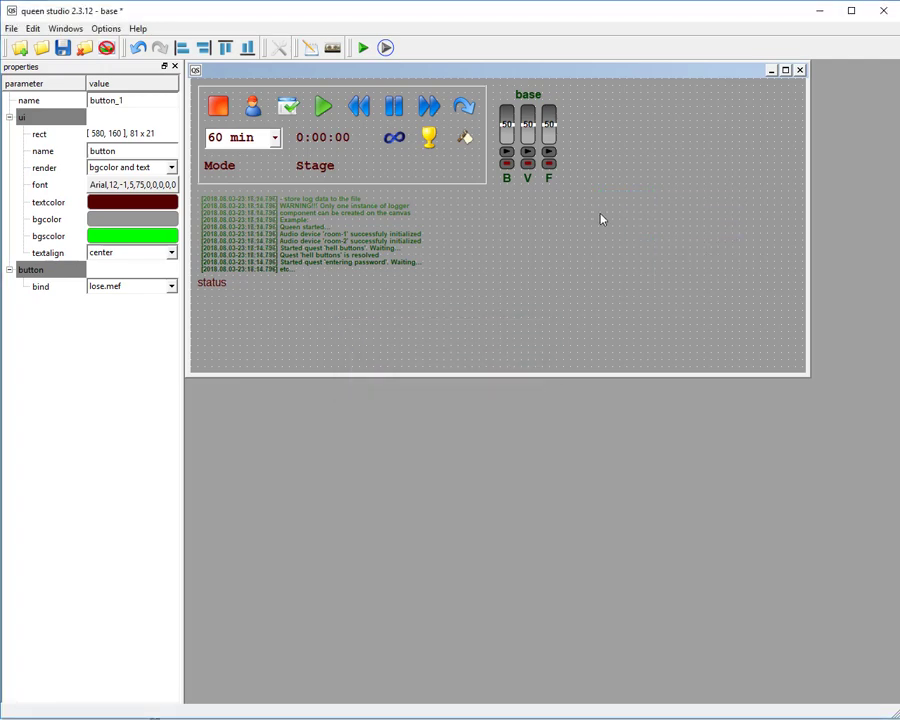
Create a dimmer helper component at 570, 170, on the empty canvas area beside the logger.
{"action": "right_click", "coordinate": [597, 198]}
{"action": "mouse_move", "coordinate": [640, 204]}
{"action": "mouse_move", "coordinate": [760, 256]}
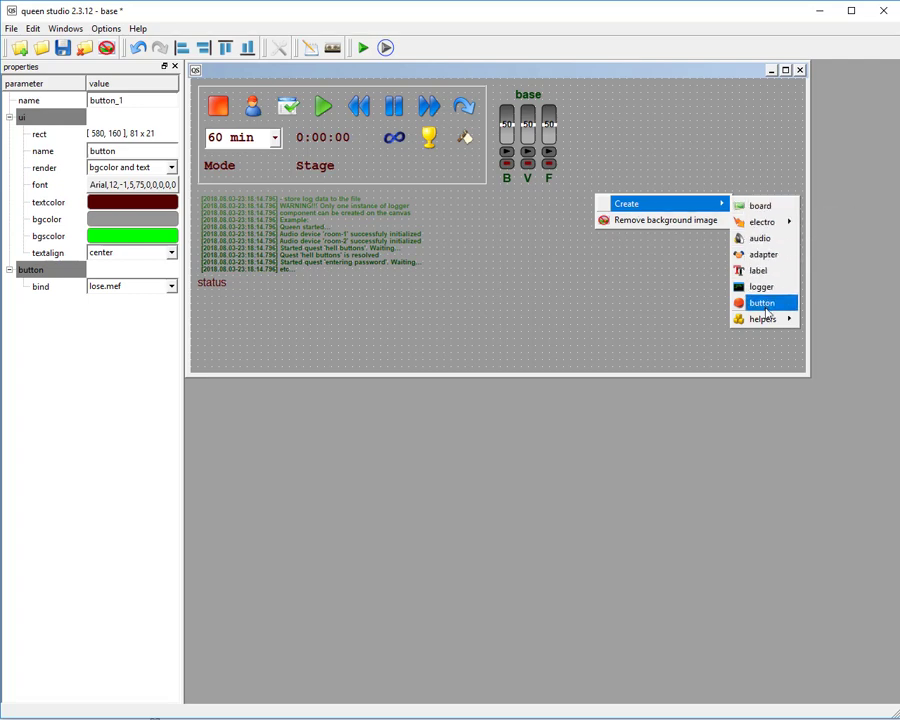
{"action": "mouse_move", "coordinate": [773, 323]}
{"action": "left_click", "coordinate": [828, 321]}
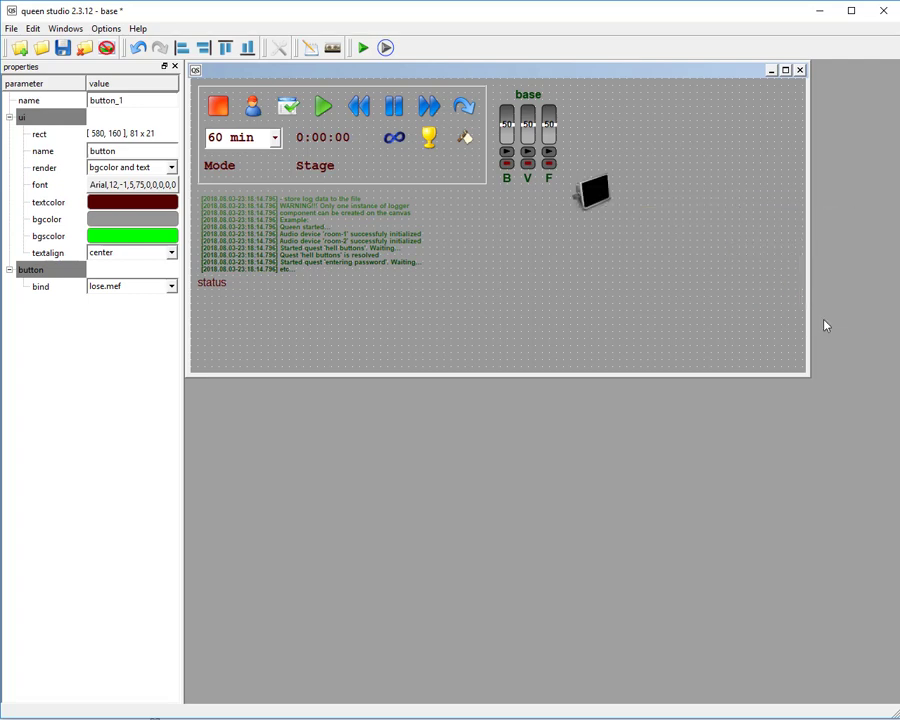
{"action": "left_click_drag", "start_coordinate": [609, 203], "coordinate": [616, 218]}
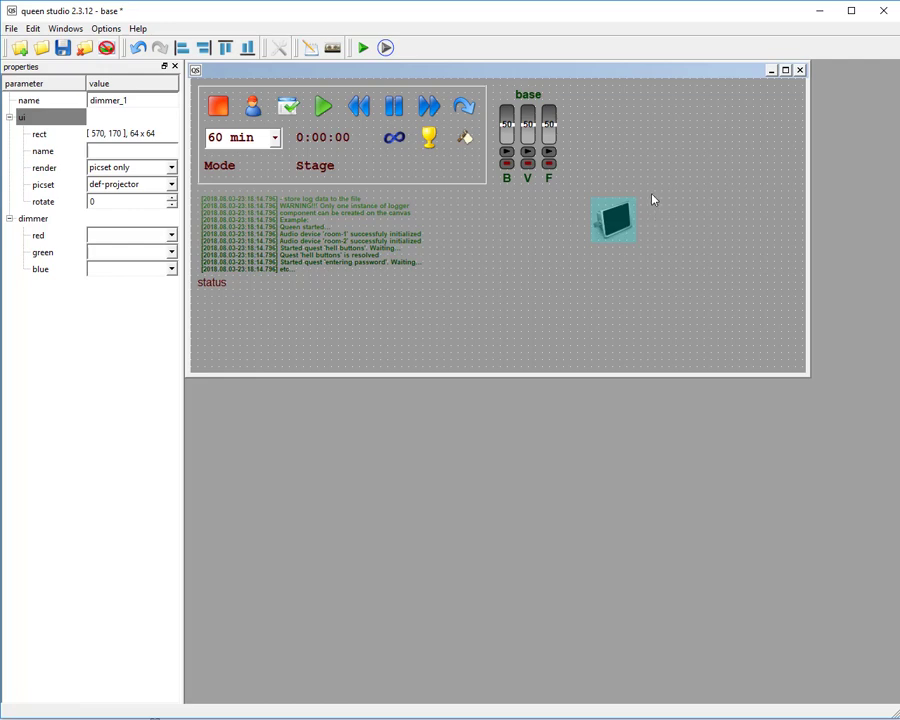
Create a pwm electro component at 570, 130, about 81 x 21, on the empty canvas area just above the dimmer.
{"action": "left_click", "coordinate": [655, 208]}
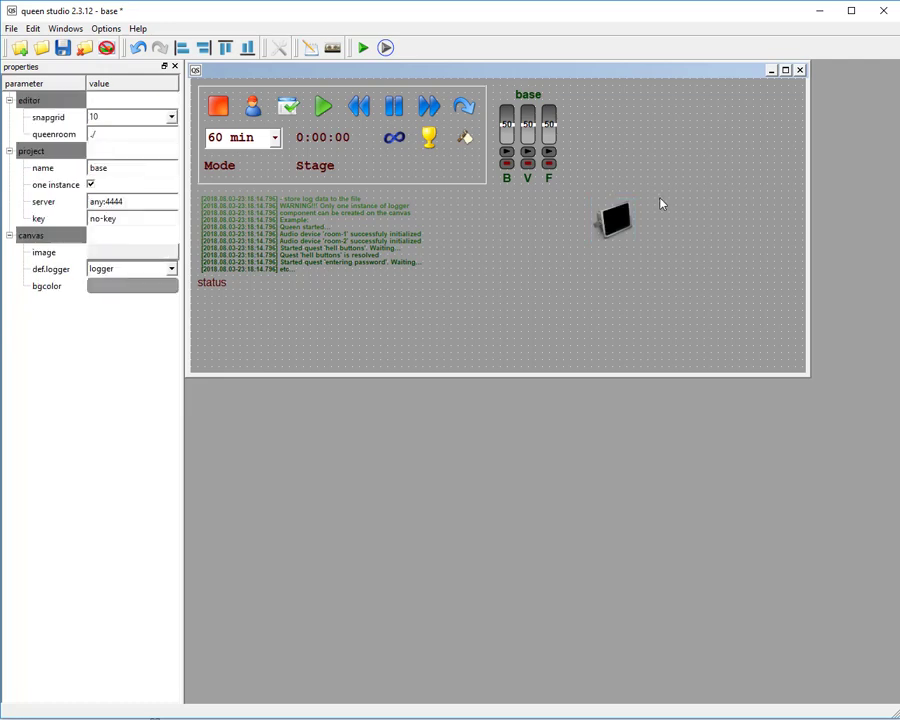
{"action": "left_click", "coordinate": [620, 218]}
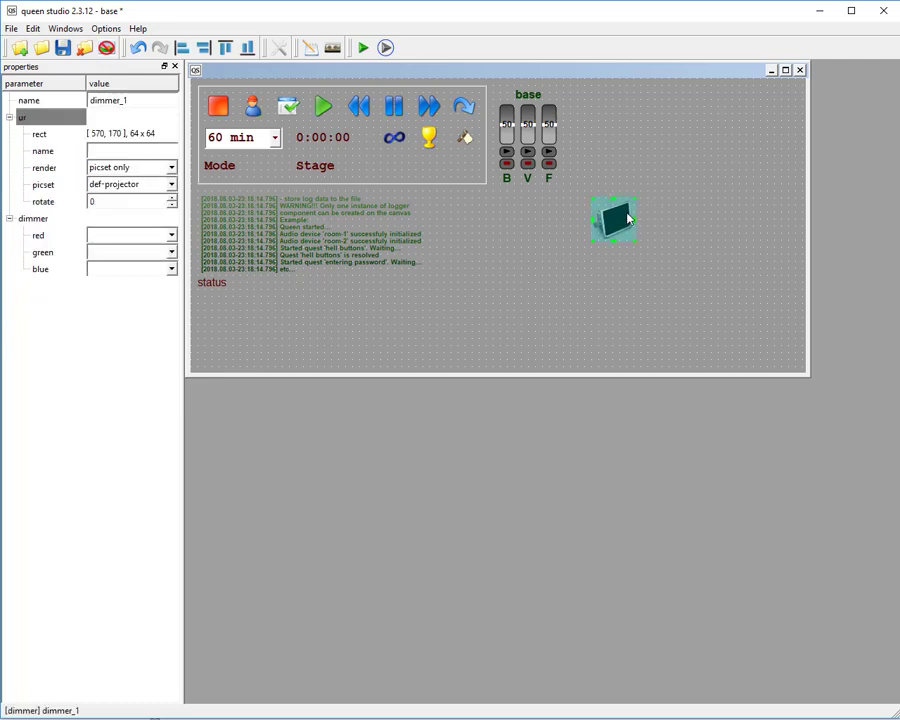
{"action": "left_click", "coordinate": [600, 157]}
{"action": "right_click", "coordinate": [600, 157]}
{"action": "mouse_move", "coordinate": [683, 163]}
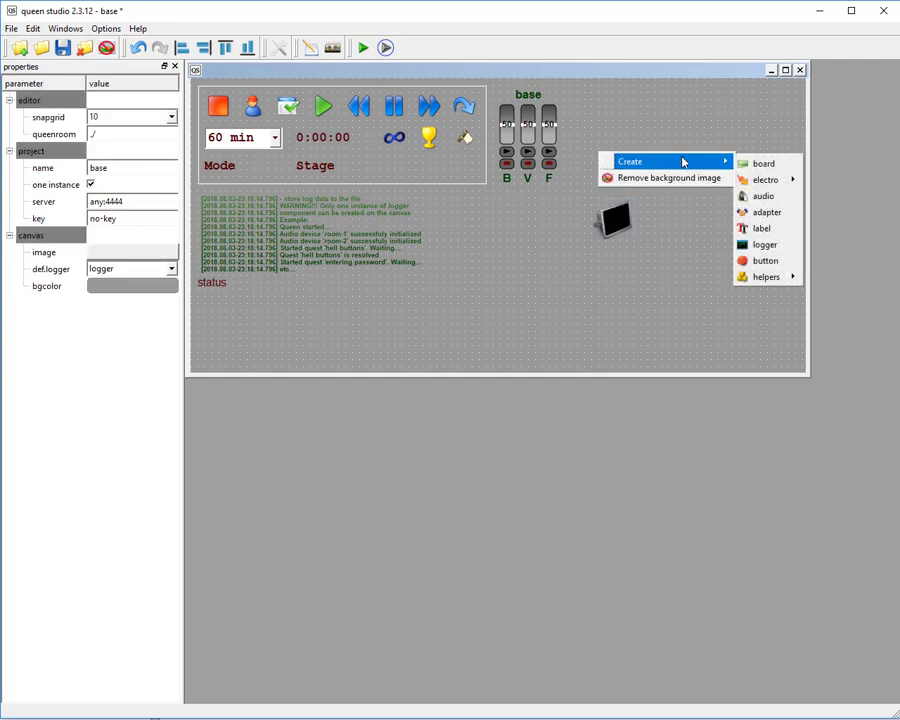
{"action": "mouse_move", "coordinate": [765, 182]}
{"action": "left_click", "coordinate": [811, 186]}
{"action": "left_click_drag", "start_coordinate": [607, 147], "coordinate": [632, 180]}
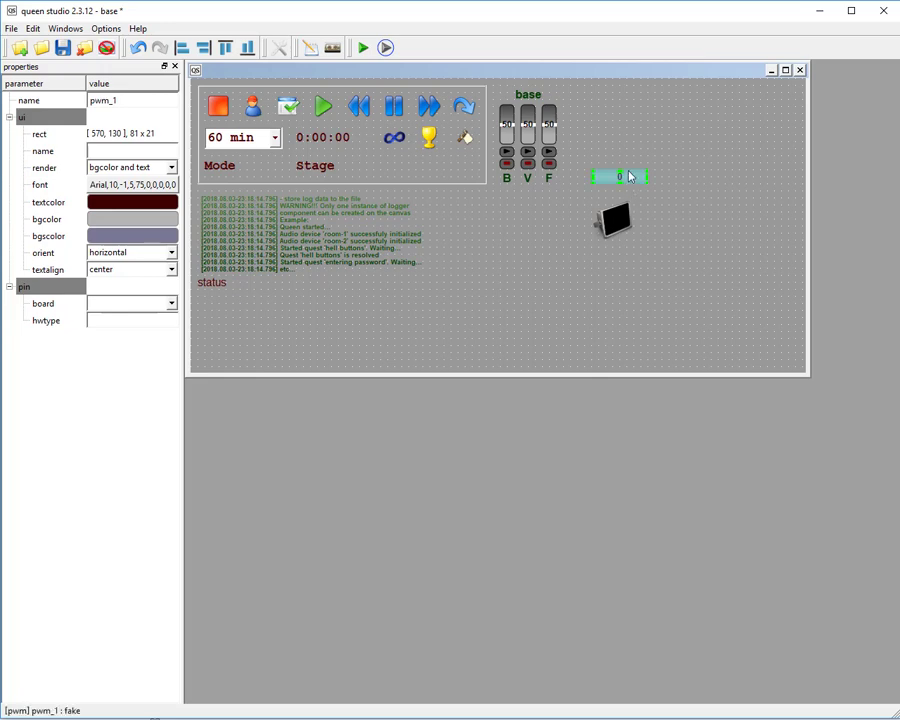
Assign pwm_1 to the dimmer component's red channel.
{"action": "left_click", "coordinate": [604, 228]}
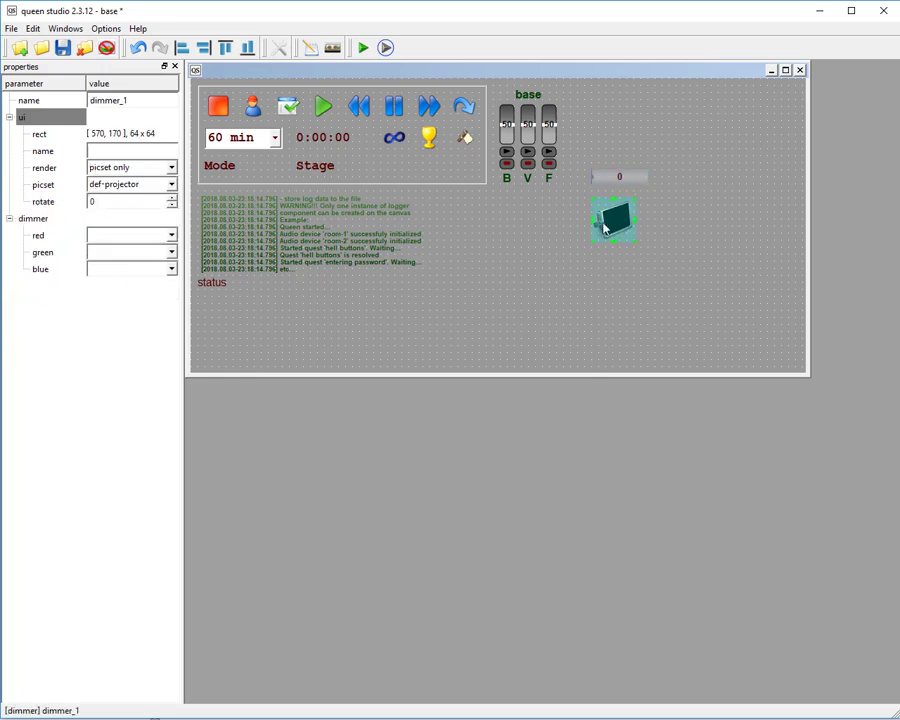
{"action": "left_click", "coordinate": [151, 237]}
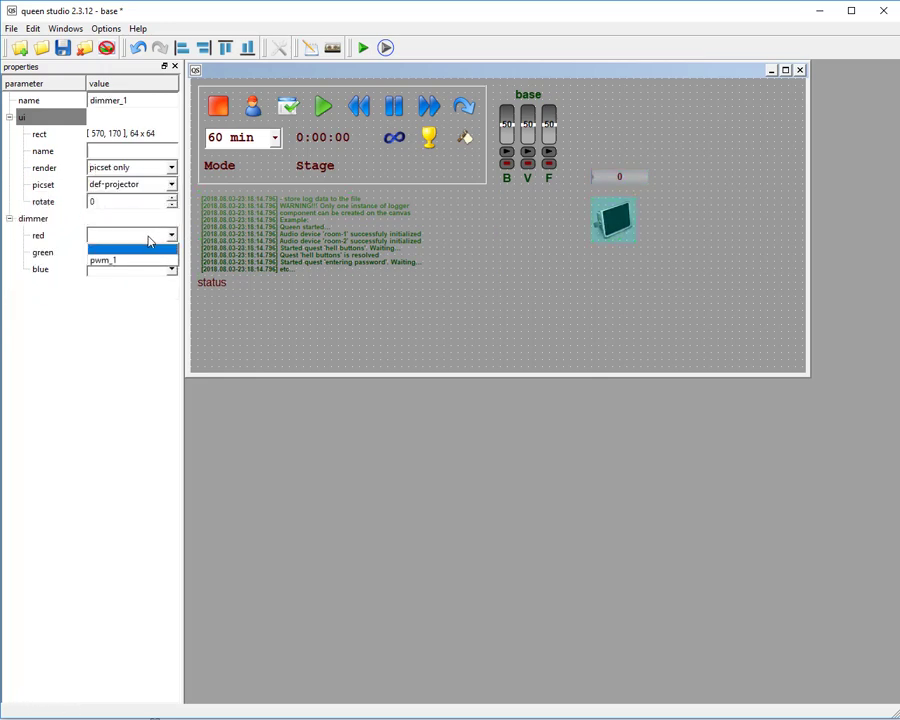
{"action": "left_click", "coordinate": [137, 264]}
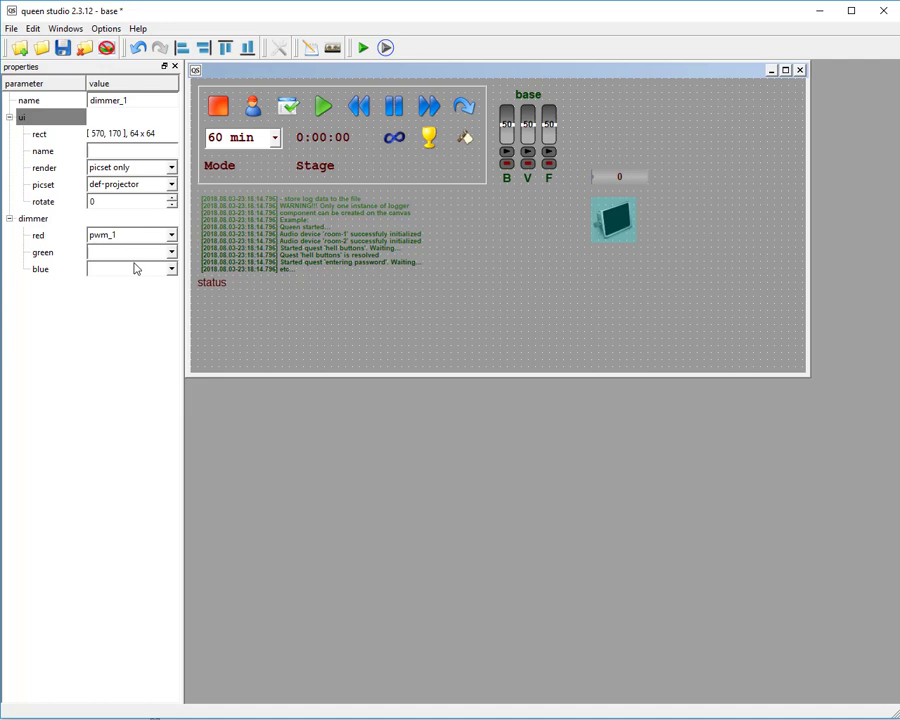
Save the project and test the dimmer in queen room by raising the pwm slider to 255.
{"action": "left_click", "coordinate": [62, 48]}
{"action": "left_click", "coordinate": [387, 48]}
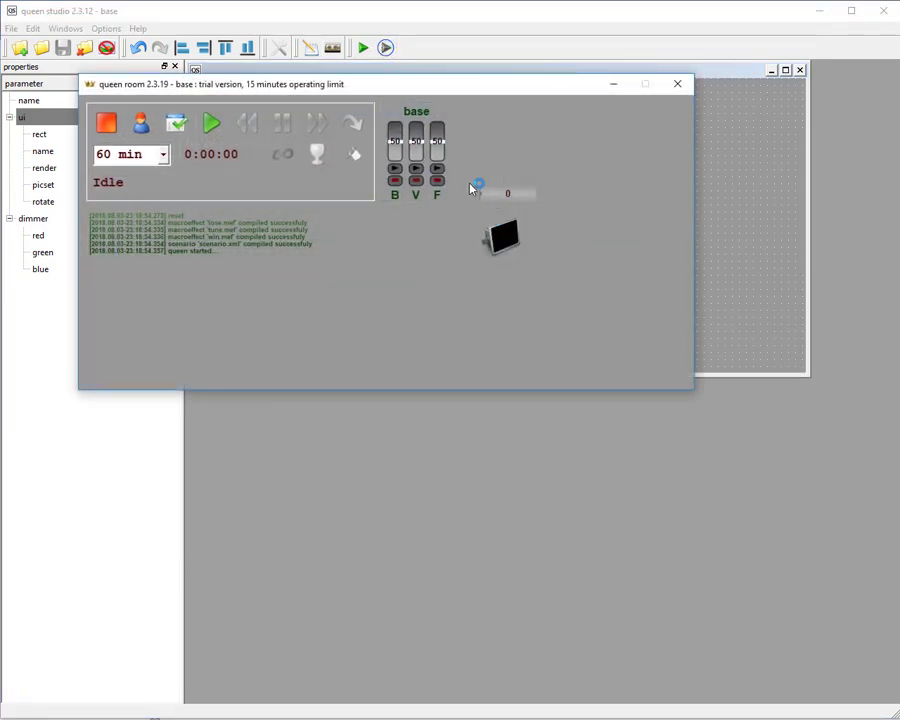
{"action": "left_click_drag", "start_coordinate": [482, 194], "coordinate": [545, 196]}
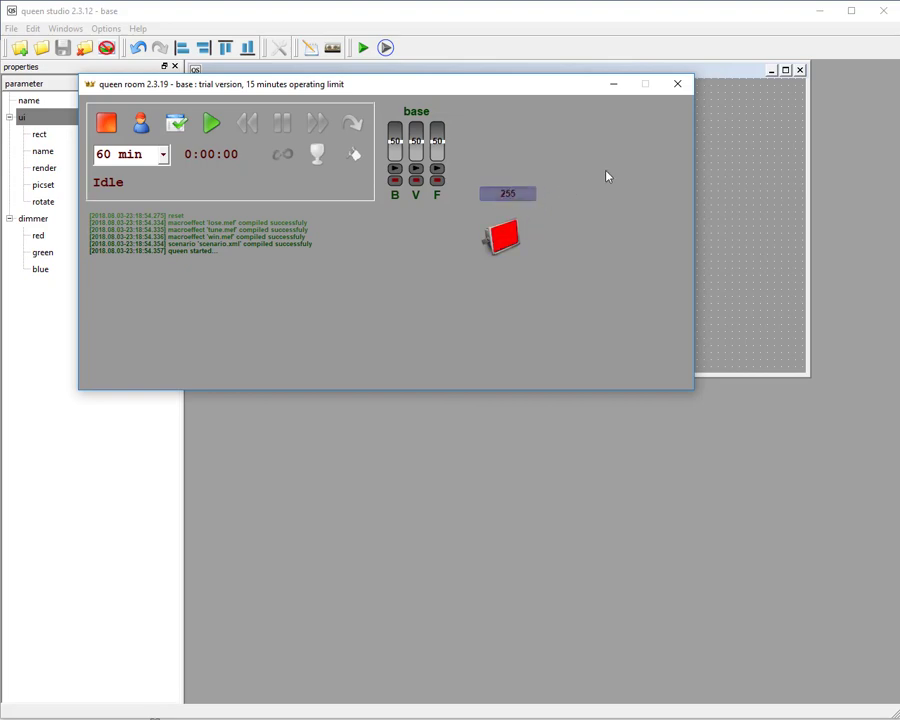
{"action": "left_click", "coordinate": [678, 86]}
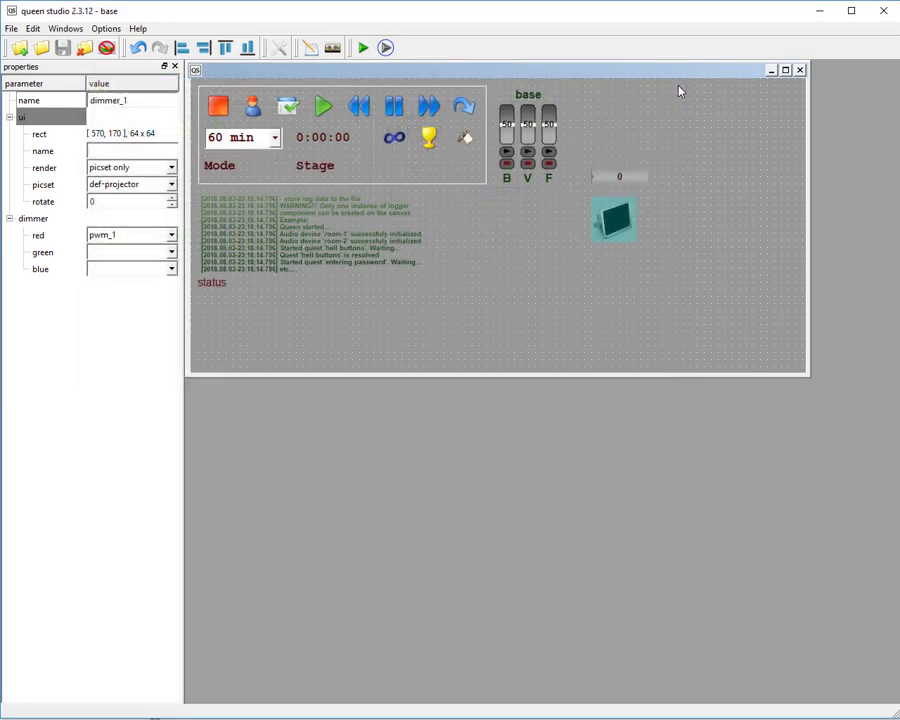
Delete the pwm and dimmer components together from the canvas.
{"action": "left_click", "coordinate": [753, 224]}
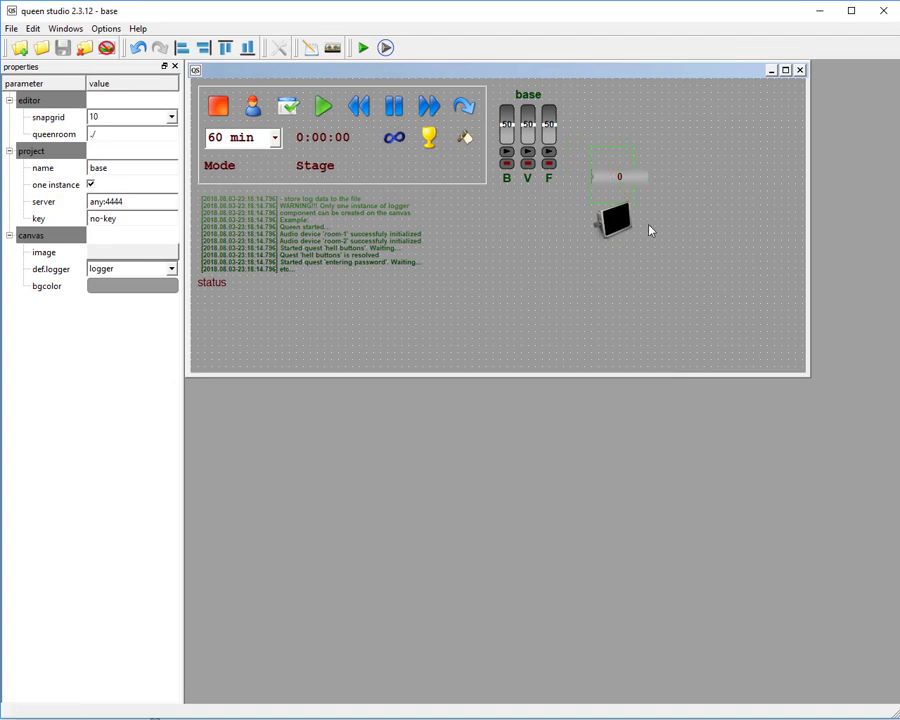
{"action": "left_click", "coordinate": [625, 177]}
{"action": "right_click", "coordinate": [625, 178]}
{"action": "left_click", "coordinate": [645, 184]}
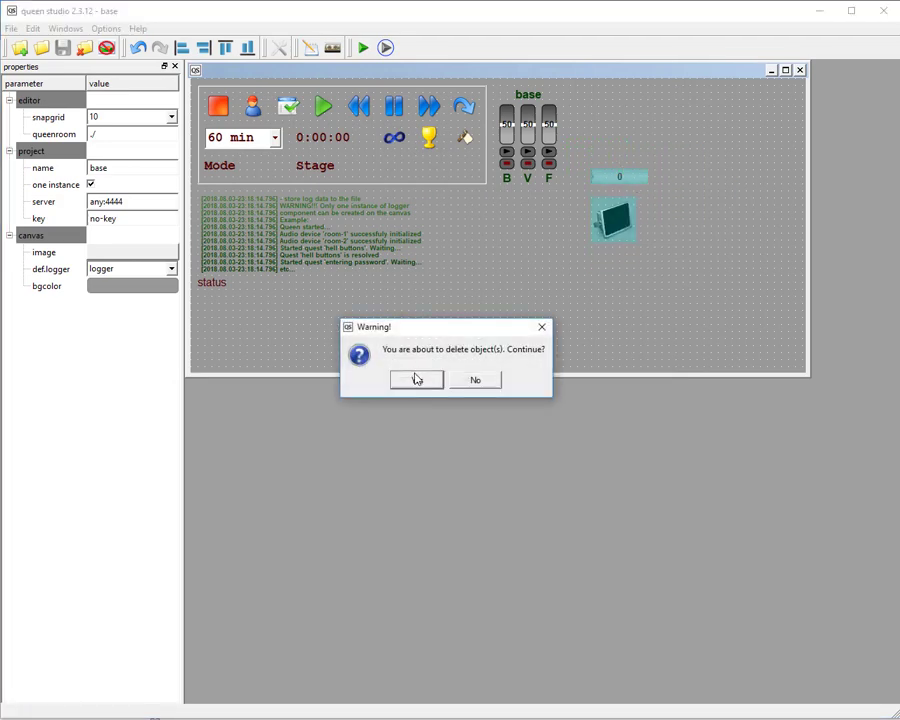
{"action": "left_click", "coordinate": [416, 379]}
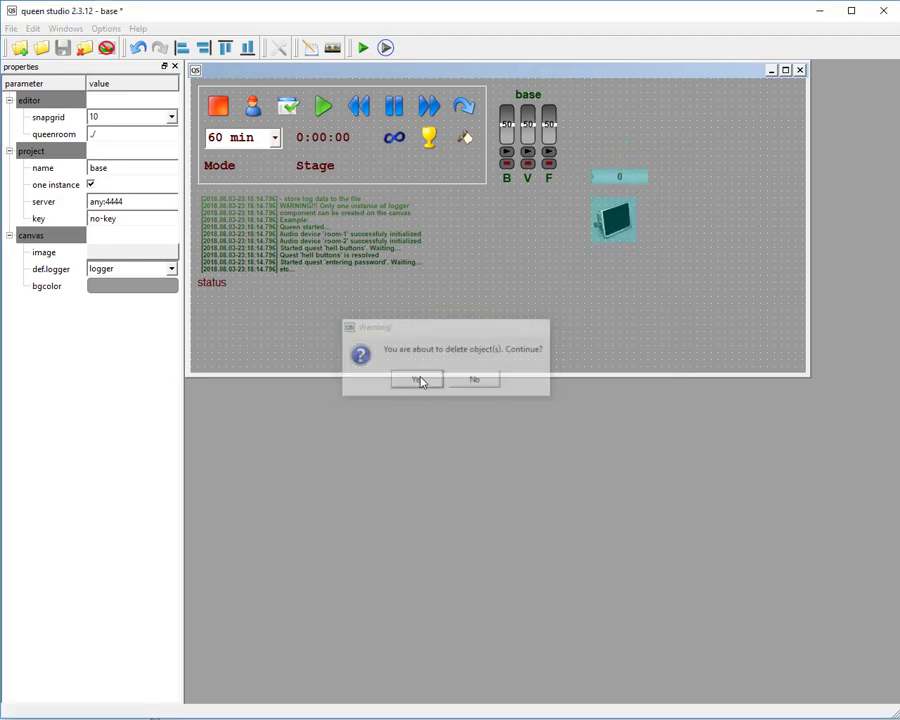
Create a label component at 540, 180, about 181 x 61, on the empty canvas area beside the logger.
{"action": "right_click", "coordinate": [602, 152]}
{"action": "mouse_move", "coordinate": [632, 156]}
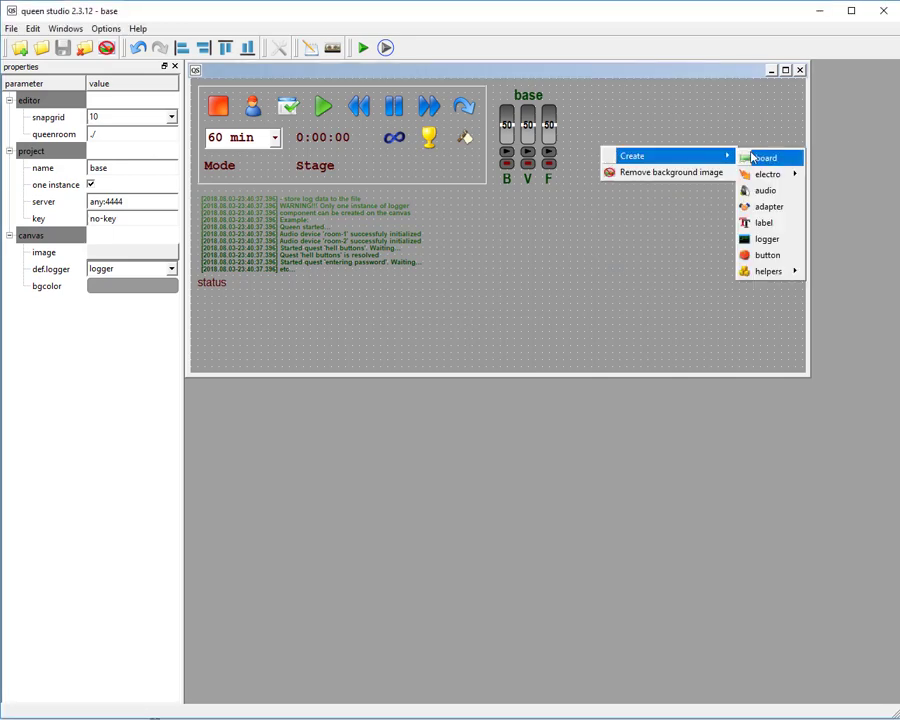
{"action": "left_click", "coordinate": [766, 222]}
{"action": "left_click_drag", "start_coordinate": [590, 150], "coordinate": [702, 254]}
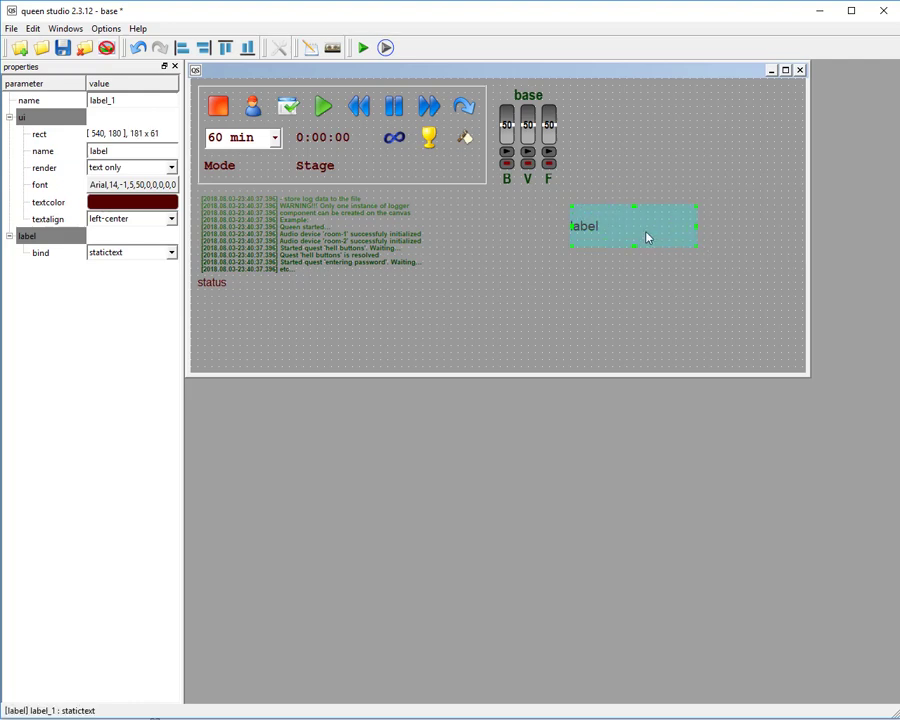
Set the new label's text alignment to center.
{"action": "left_click", "coordinate": [244, 228]}
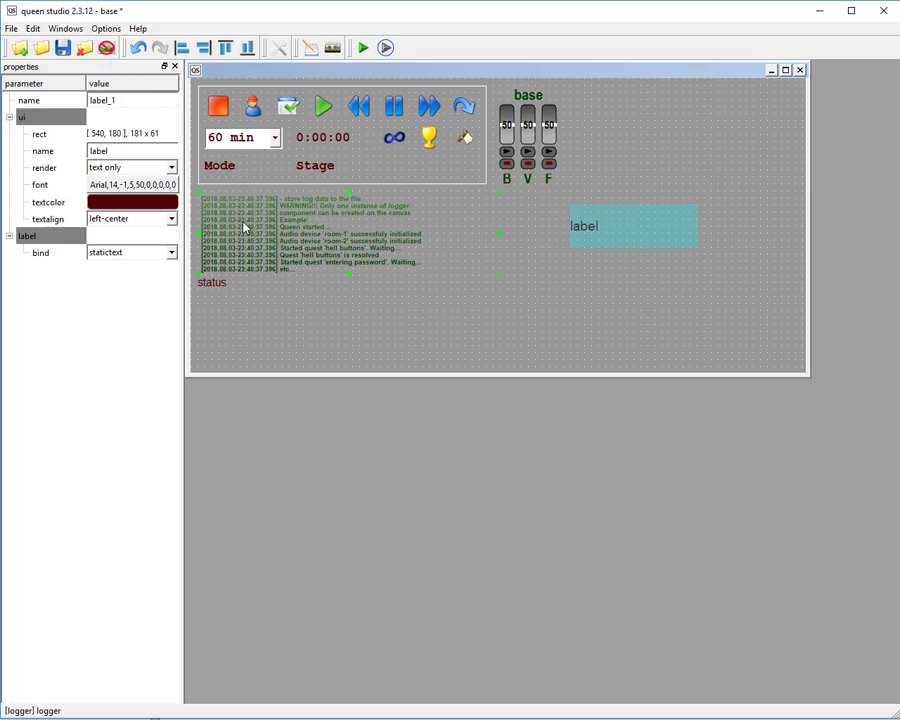
{"action": "left_click", "coordinate": [140, 253]}
{"action": "left_click", "coordinate": [140, 256]}
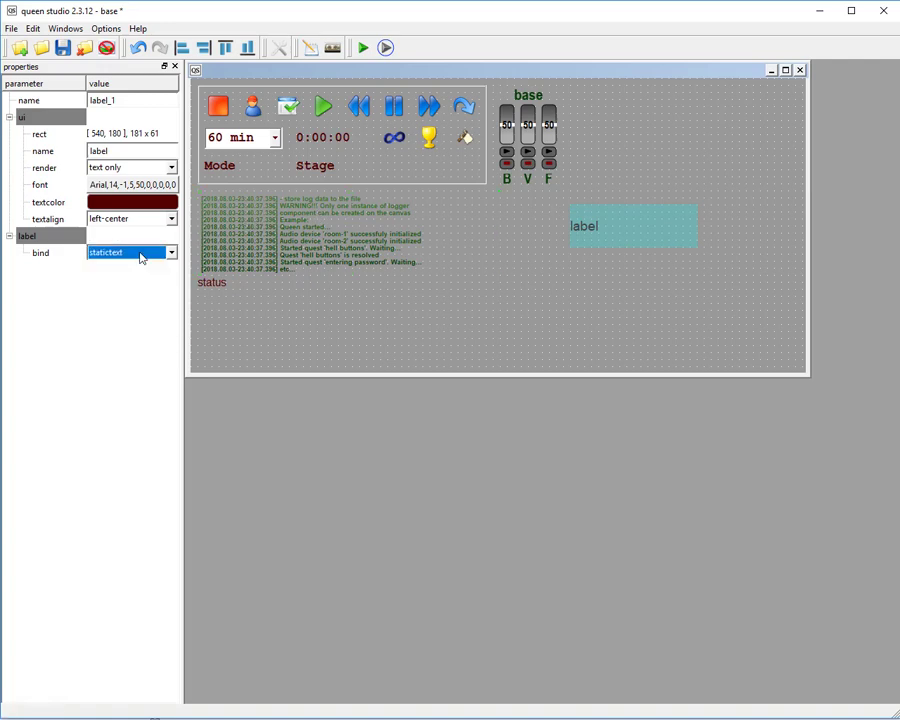
{"action": "left_click", "coordinate": [145, 221]}
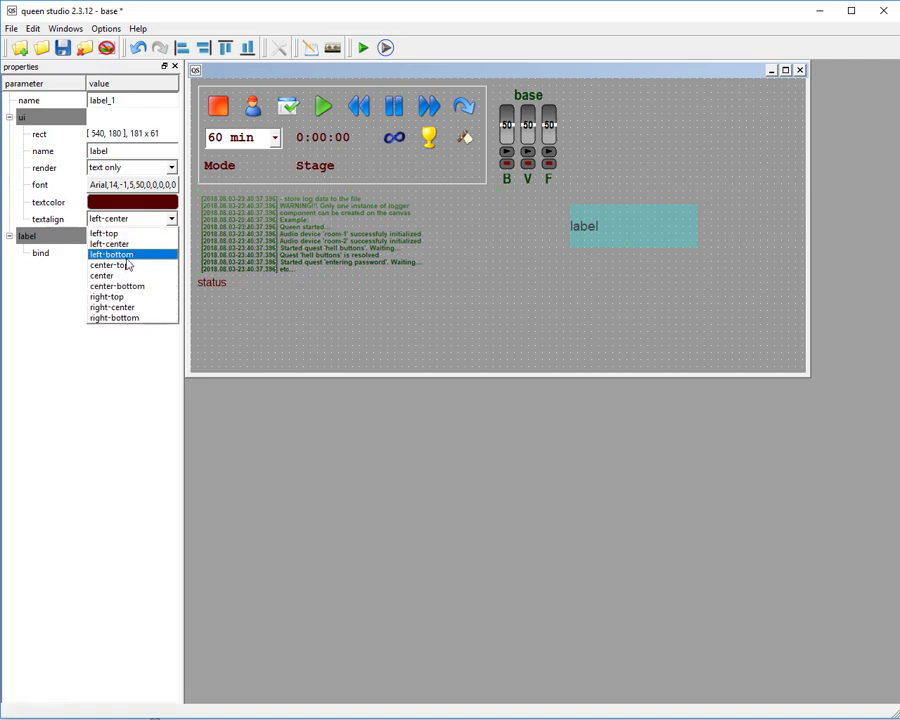
{"action": "left_click", "coordinate": [141, 275]}
Set the label's displayed name to "bla bla bla".
{"action": "left_click", "coordinate": [50, 149]}
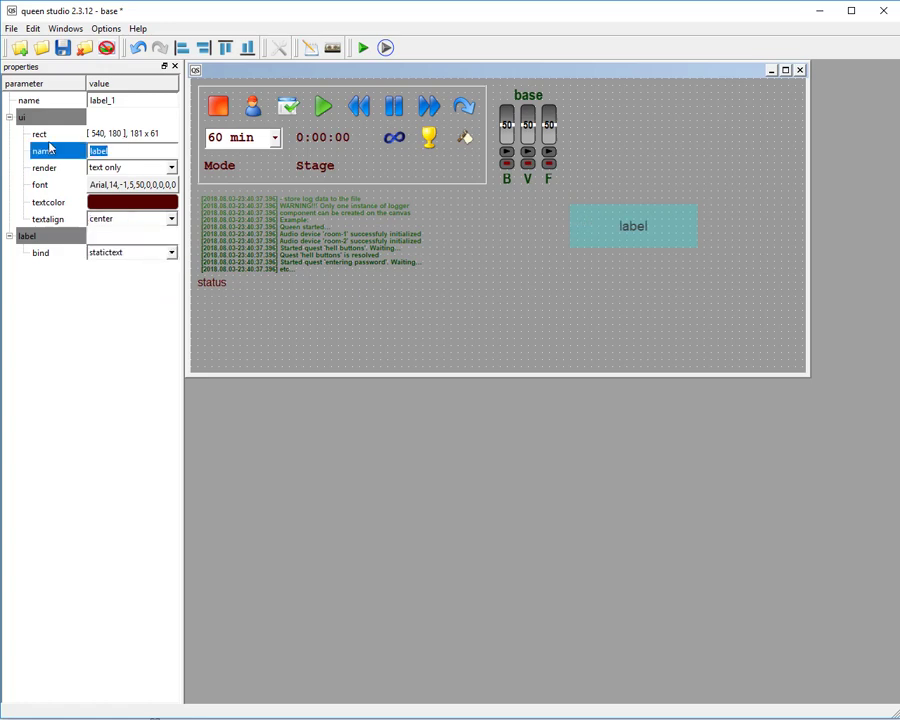
{"action": "type", "text": "bla bla ba"}
{"action": "key", "text": "BackSpace"}
{"action": "type", "text": "la"}
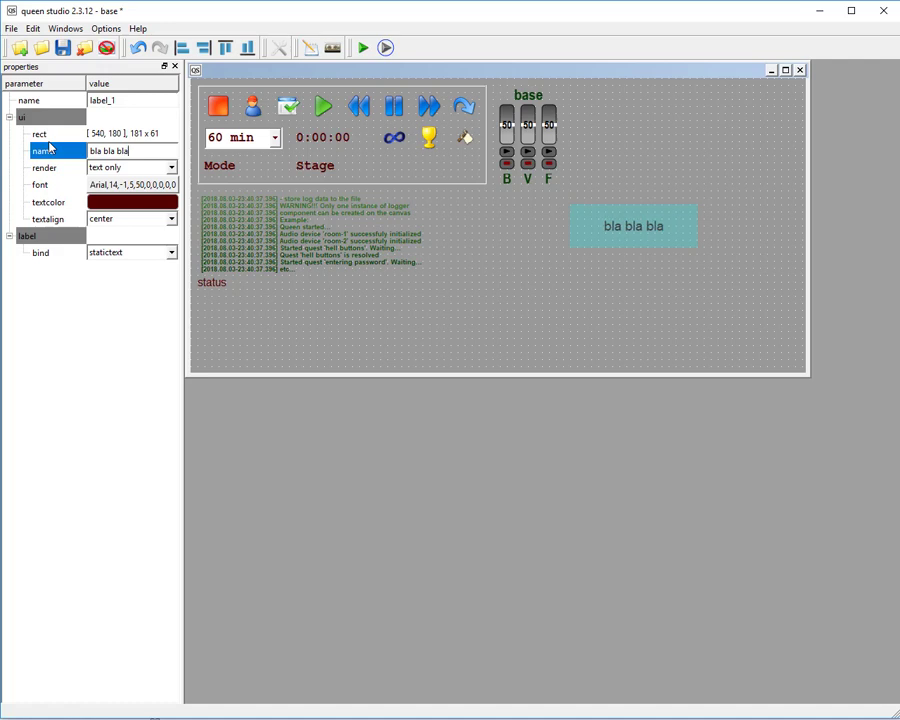
{"action": "left_click", "coordinate": [600, 161]}
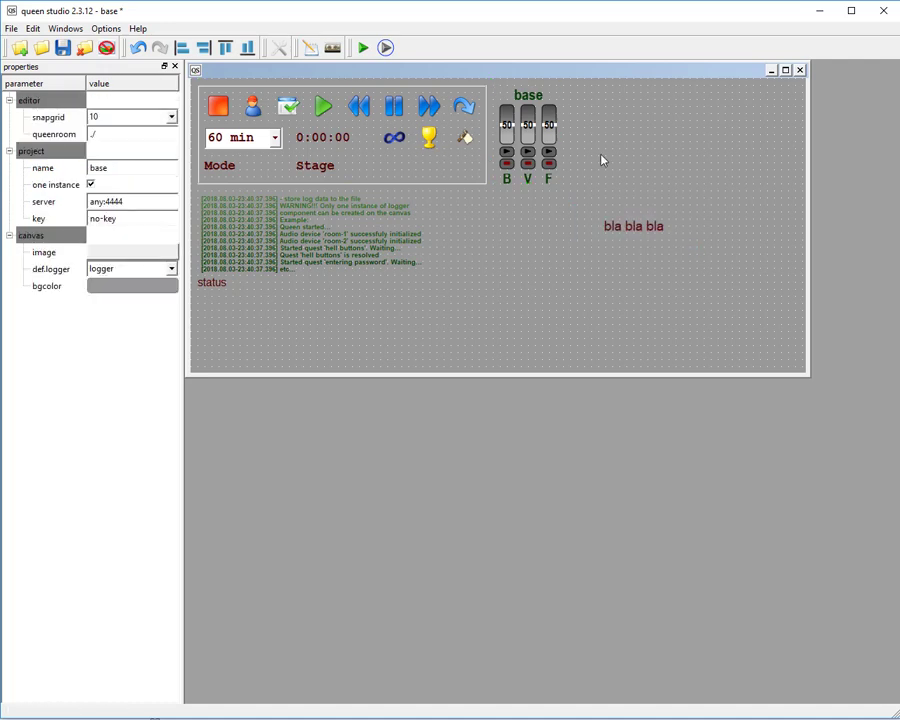
Bind the label to time and shrink it to about 151 x 41.
{"action": "left_click", "coordinate": [638, 241]}
{"action": "left_click", "coordinate": [170, 252]}
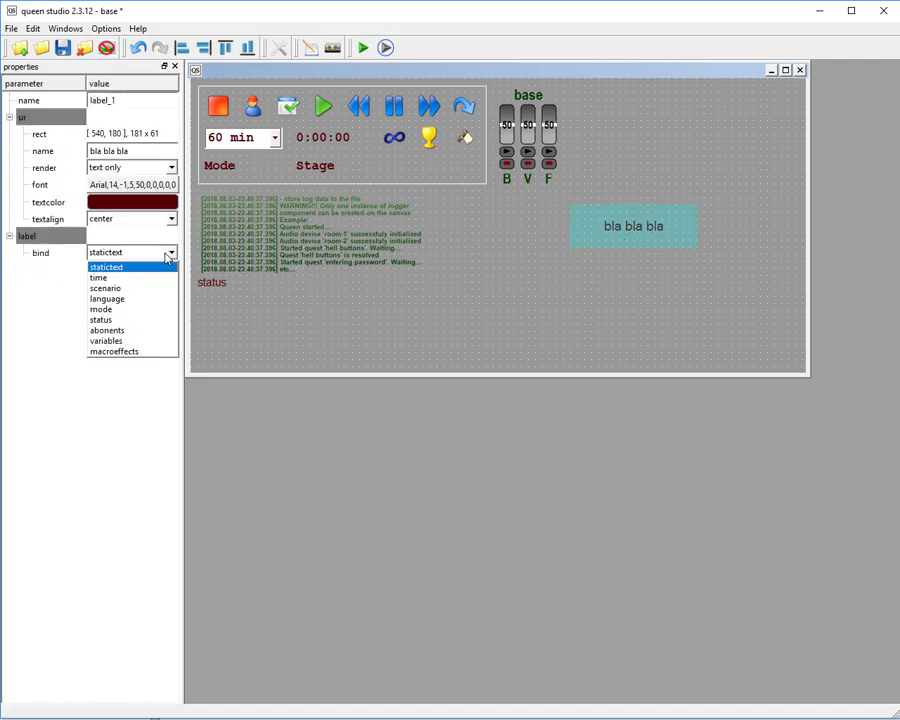
{"action": "left_click", "coordinate": [134, 287]}
{"action": "left_click", "coordinate": [671, 241]}
{"action": "left_click_drag", "start_coordinate": [696, 246], "coordinate": [677, 237]}
{"action": "left_click", "coordinate": [357, 257]}
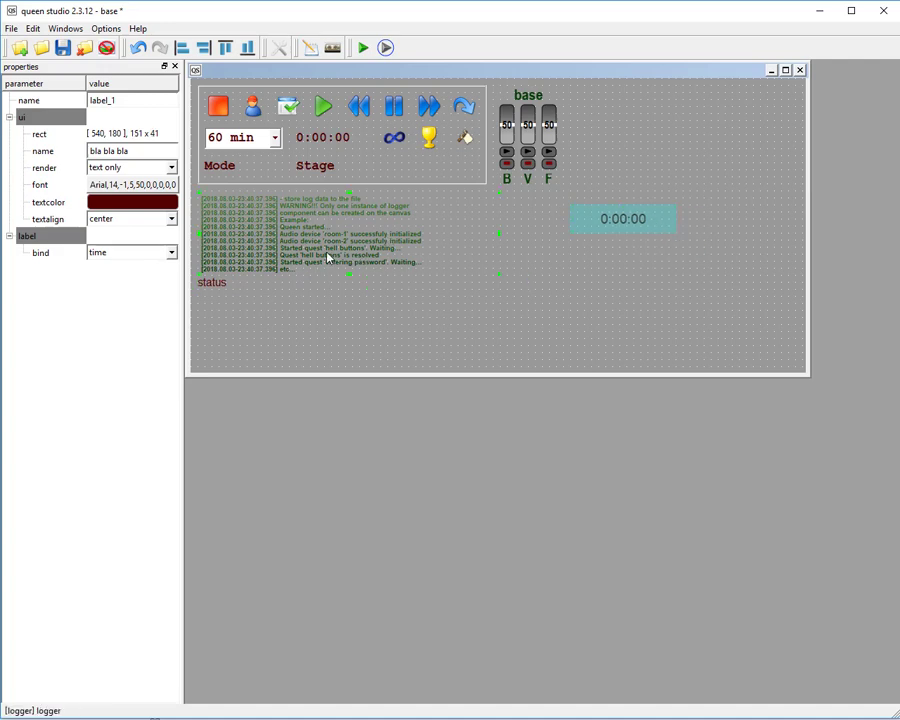
Bind the label to scenario and resize it to about 81 x 61.
{"action": "left_click", "coordinate": [136, 252]}
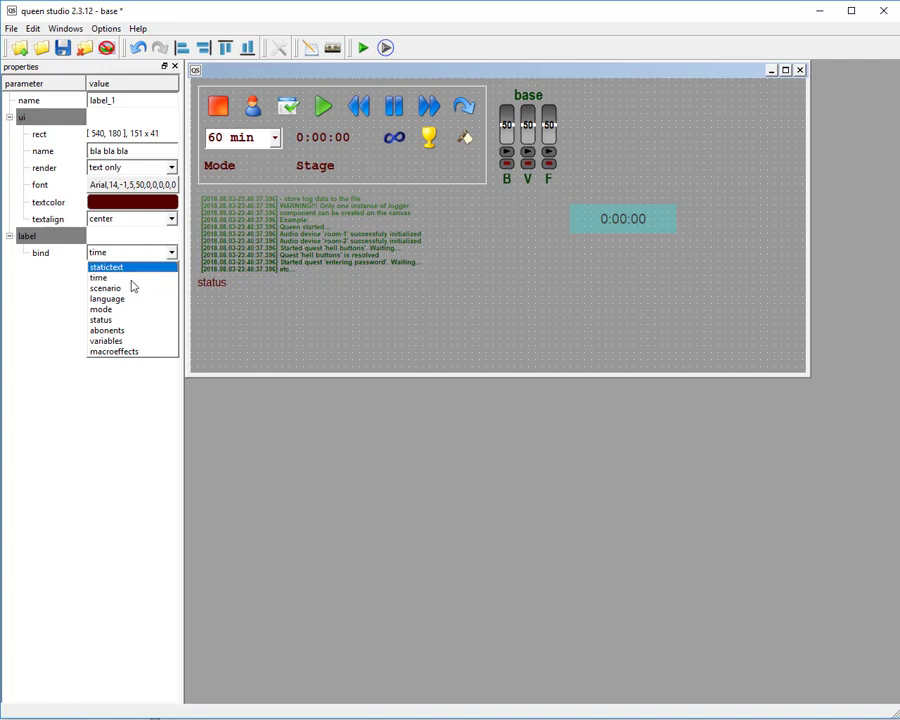
{"action": "left_click", "coordinate": [132, 288]}
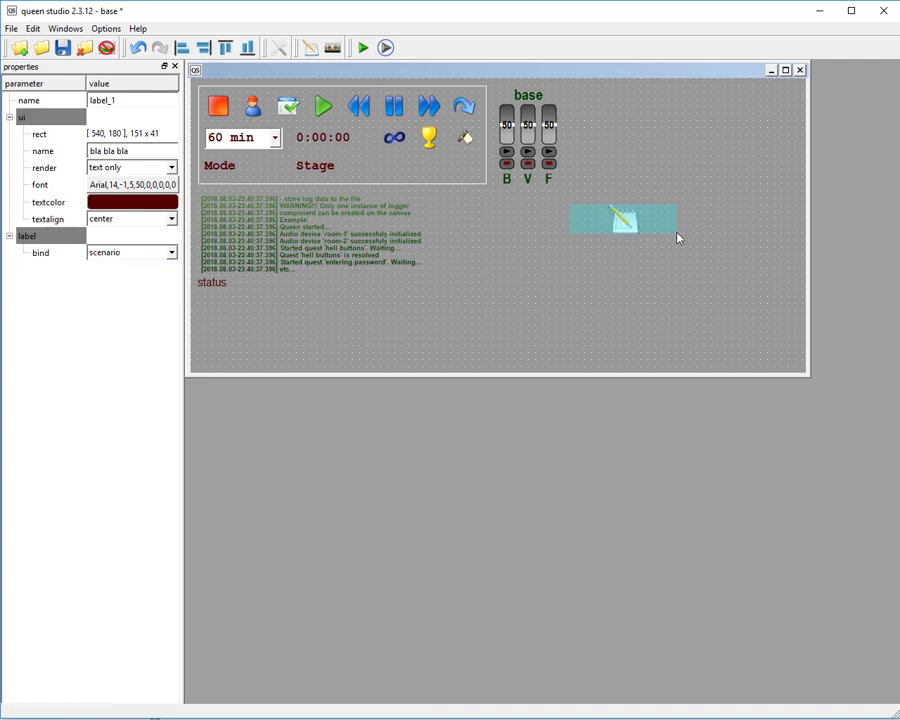
{"action": "left_click_drag", "start_coordinate": [677, 235], "coordinate": [635, 249]}
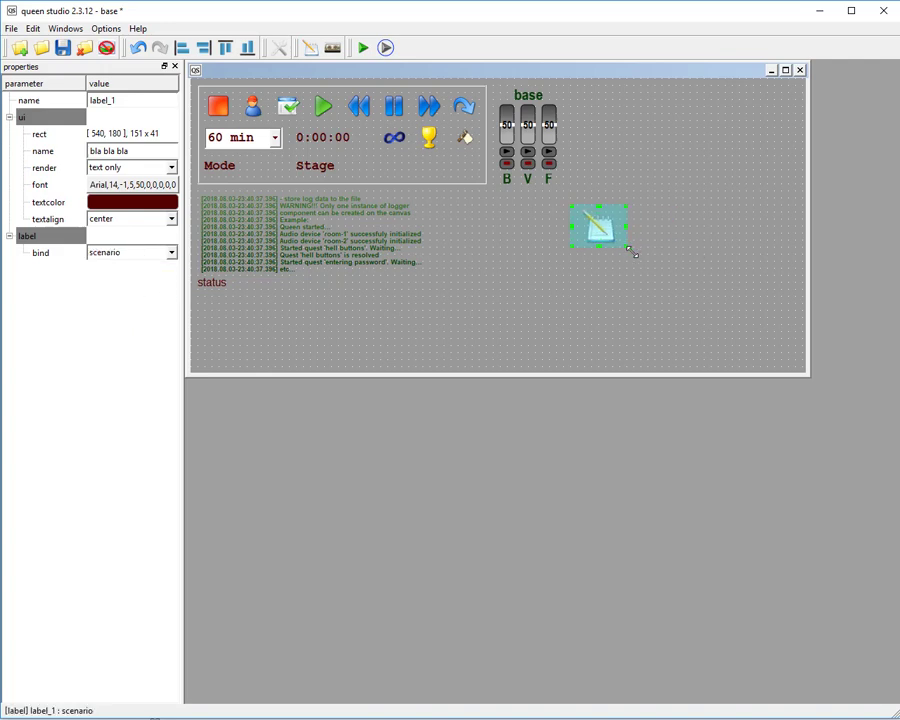
{"action": "left_click", "coordinate": [642, 257]}
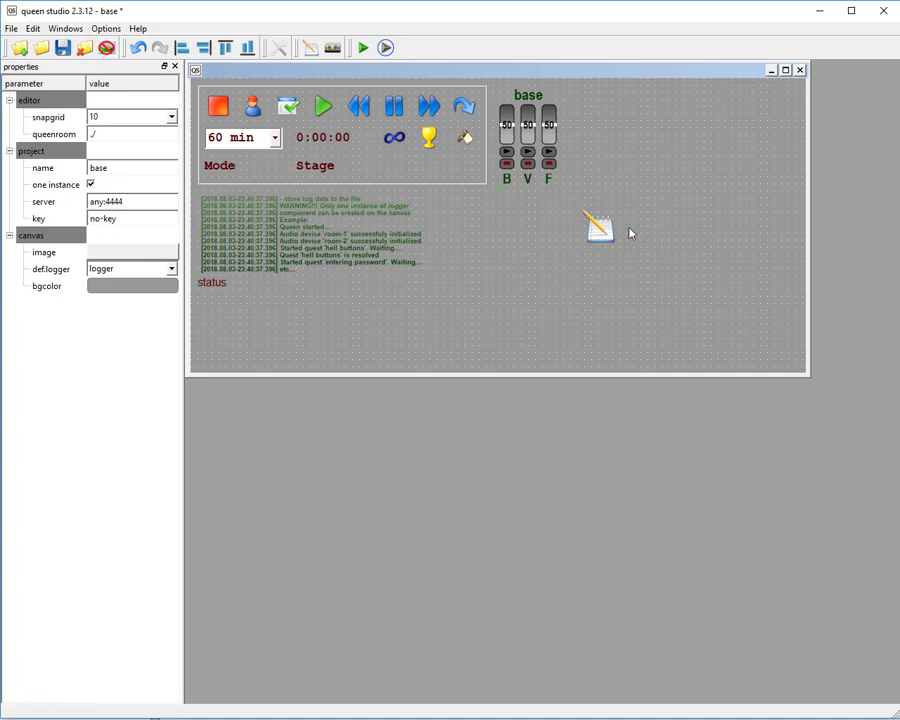
Bind the label to language and set its displayed name to "eng".
{"action": "left_click", "coordinate": [620, 231]}
{"action": "left_click", "coordinate": [139, 254]}
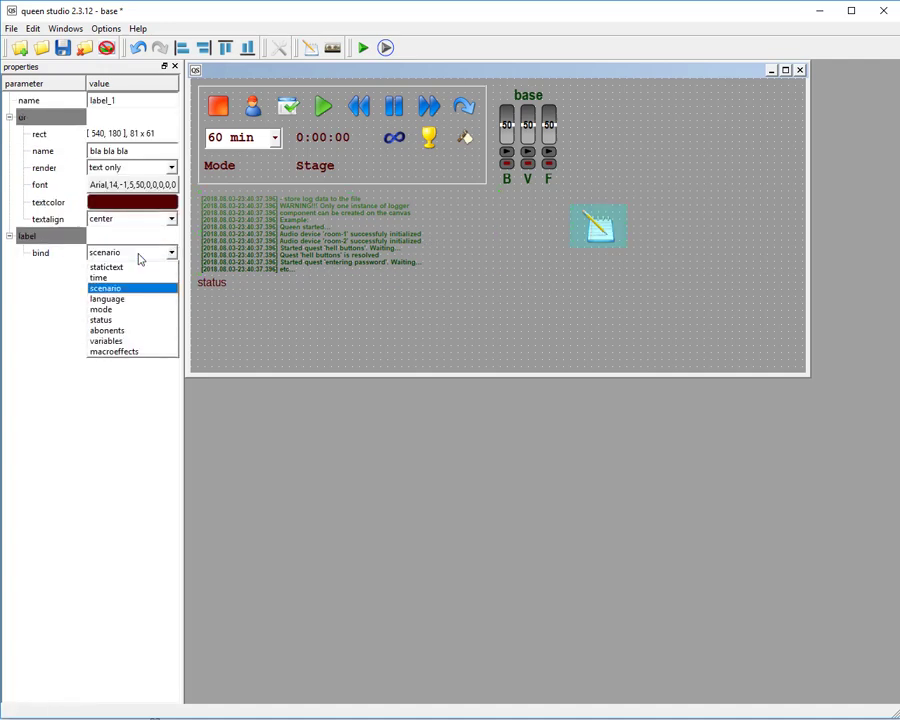
{"action": "left_click", "coordinate": [107, 299]}
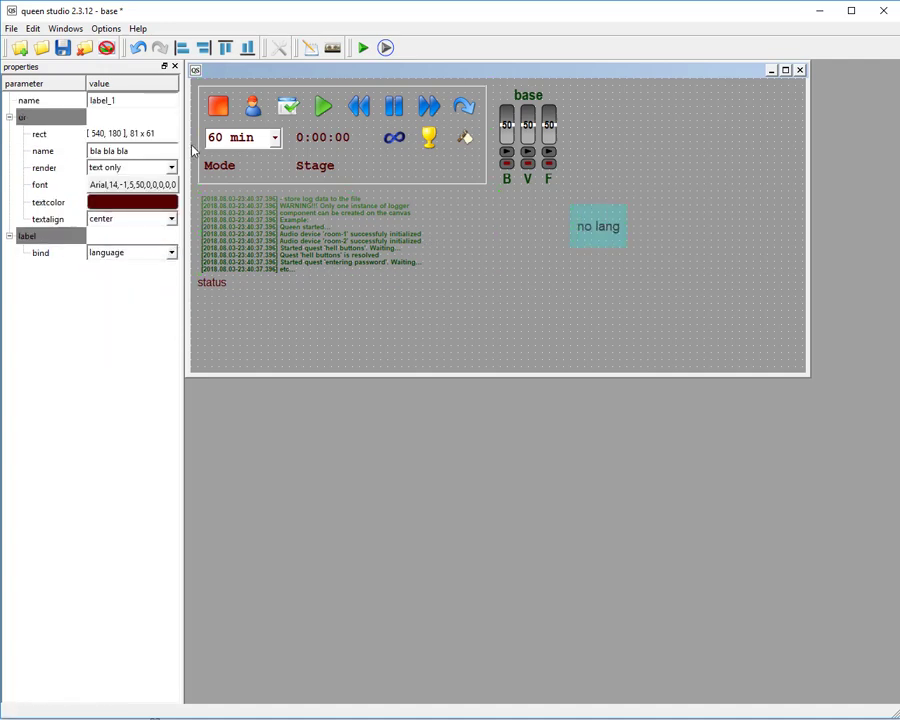
{"action": "left_click", "coordinate": [104, 151]}
{"action": "type", "text": "eng"}
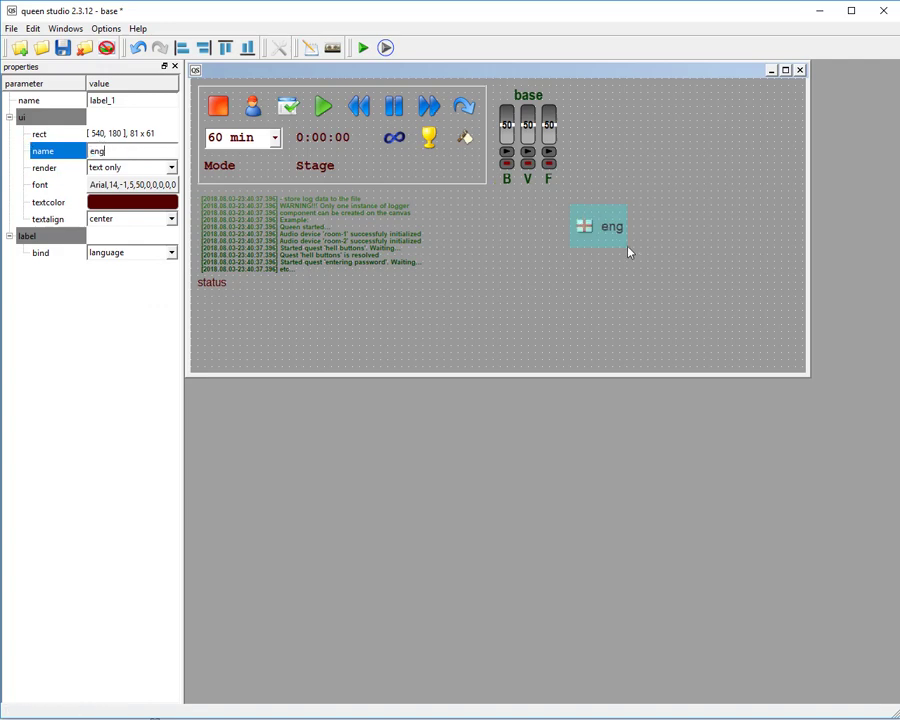
Save the project and test the language label in queen room by switching it to rus.
{"action": "left_click", "coordinate": [62, 47]}
{"action": "left_click", "coordinate": [386, 47]}
{"action": "left_click", "coordinate": [456, 226]}
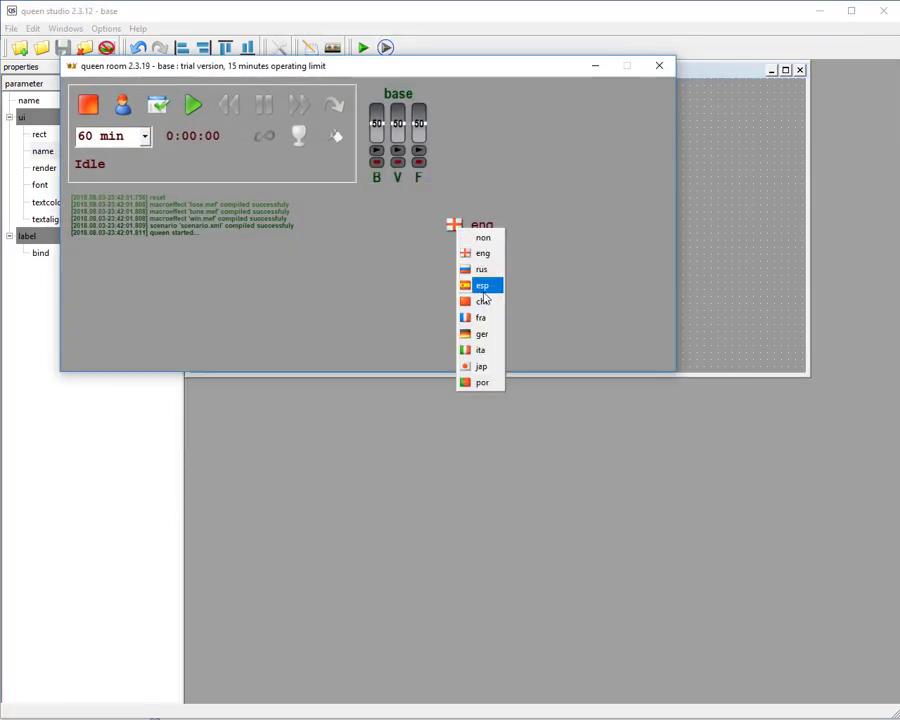
{"action": "left_click", "coordinate": [482, 269]}
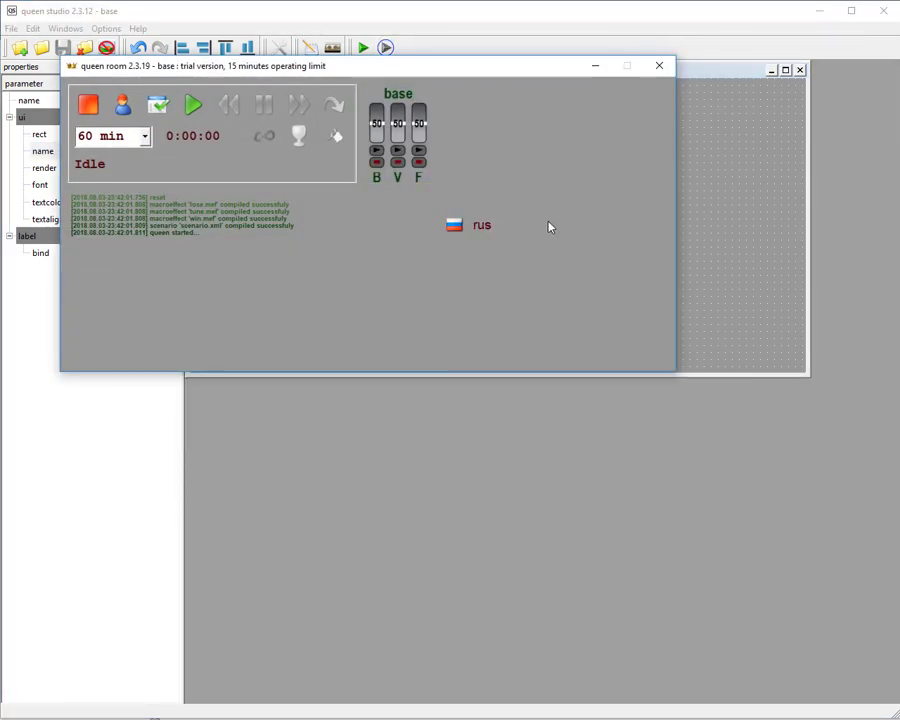
{"action": "left_click", "coordinate": [669, 190]}
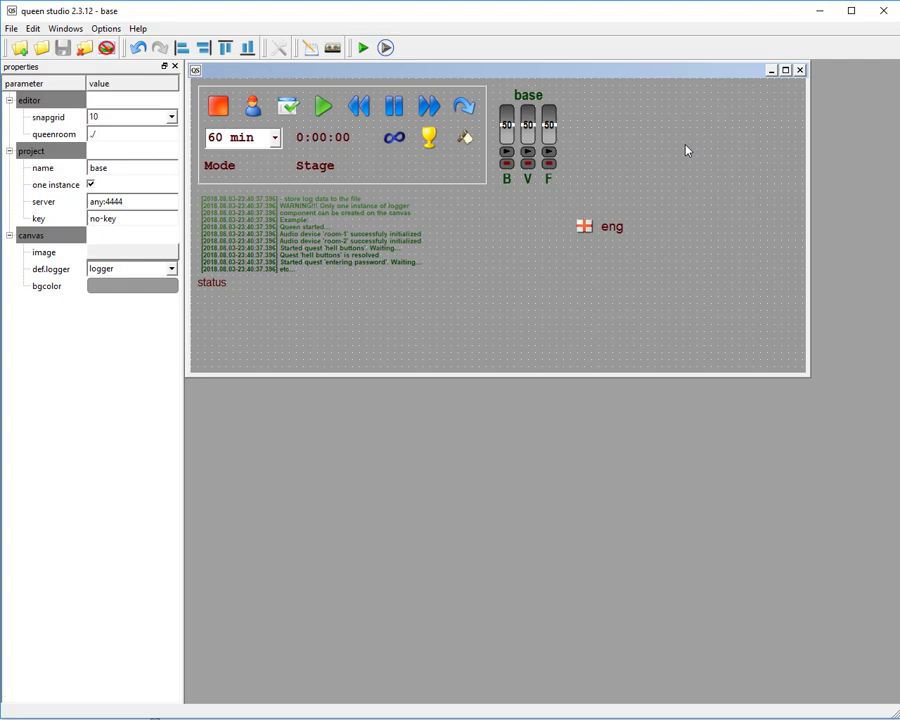
Bind the label to mode and widen it to about 271 x 61.
{"action": "left_click", "coordinate": [594, 224]}
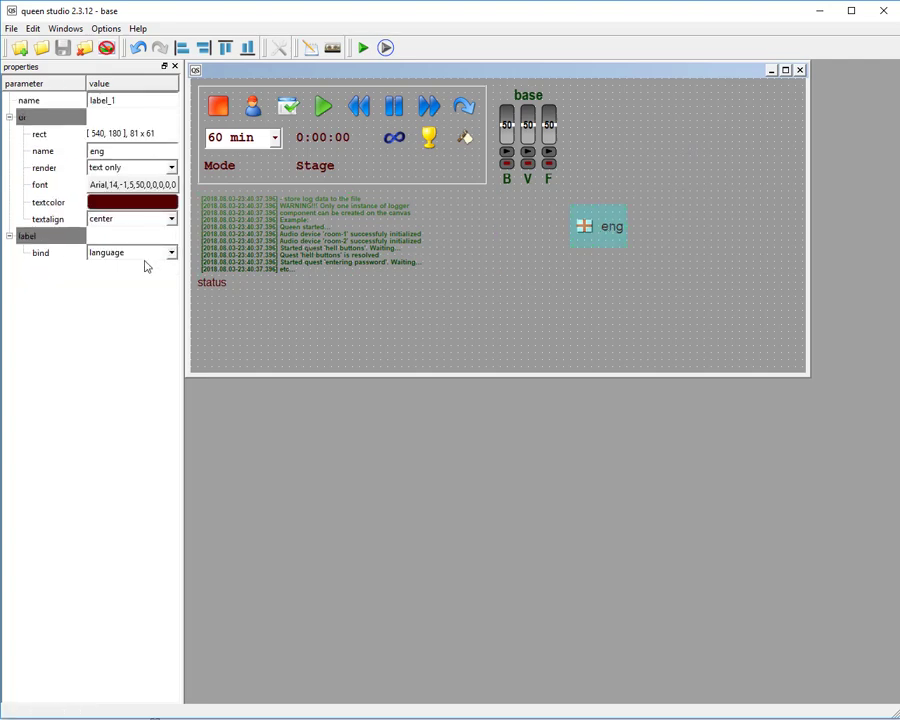
{"action": "left_click", "coordinate": [148, 254]}
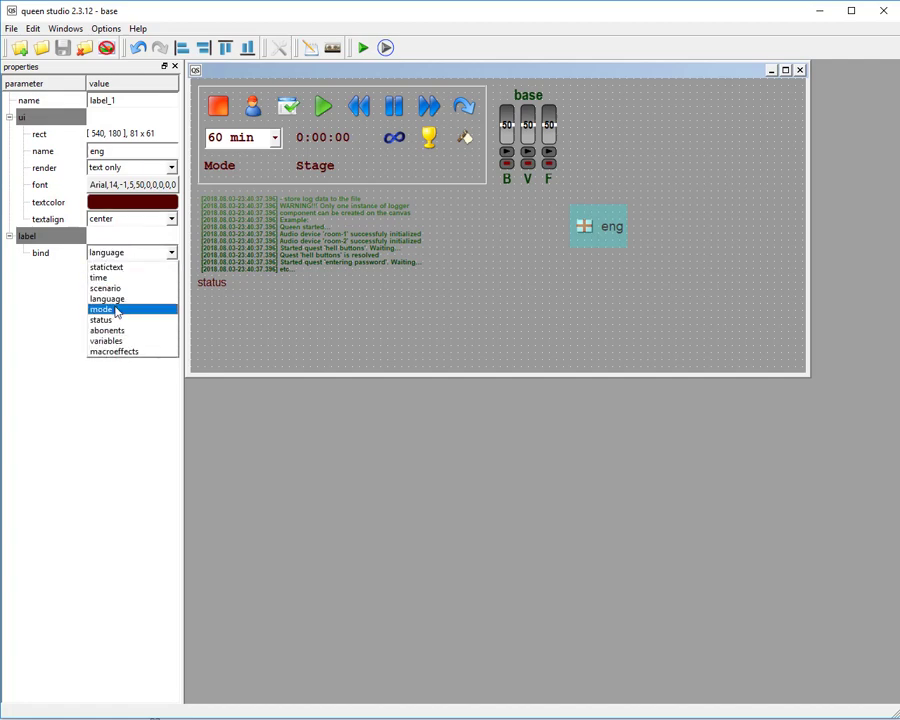
{"action": "left_click", "coordinate": [117, 310]}
{"action": "left_click", "coordinate": [627, 229]}
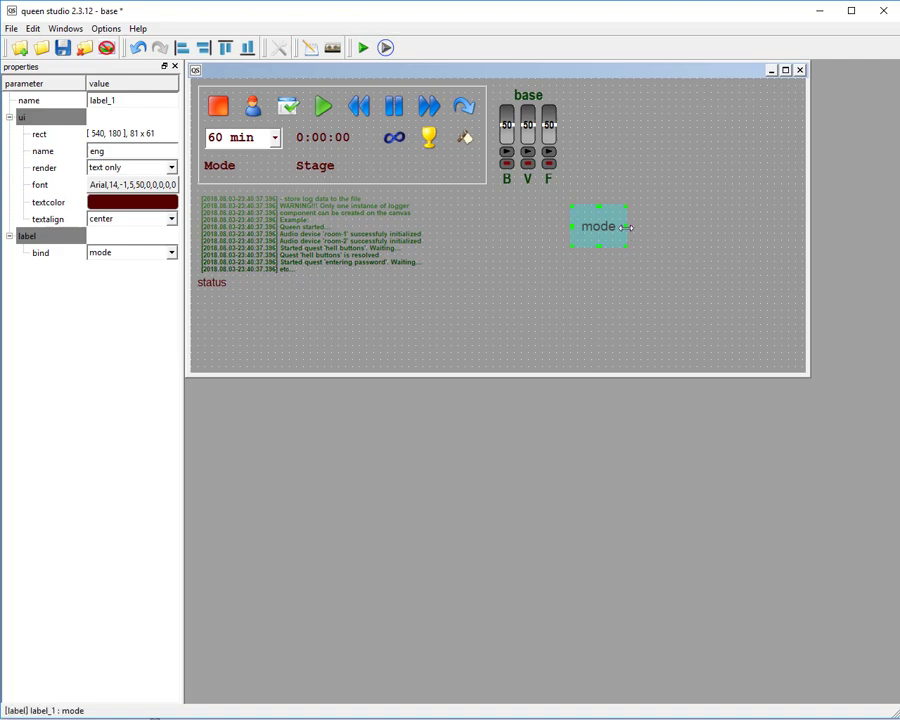
{"action": "left_click_drag", "start_coordinate": [627, 228], "coordinate": [761, 227]}
{"action": "left_click", "coordinate": [335, 177]}
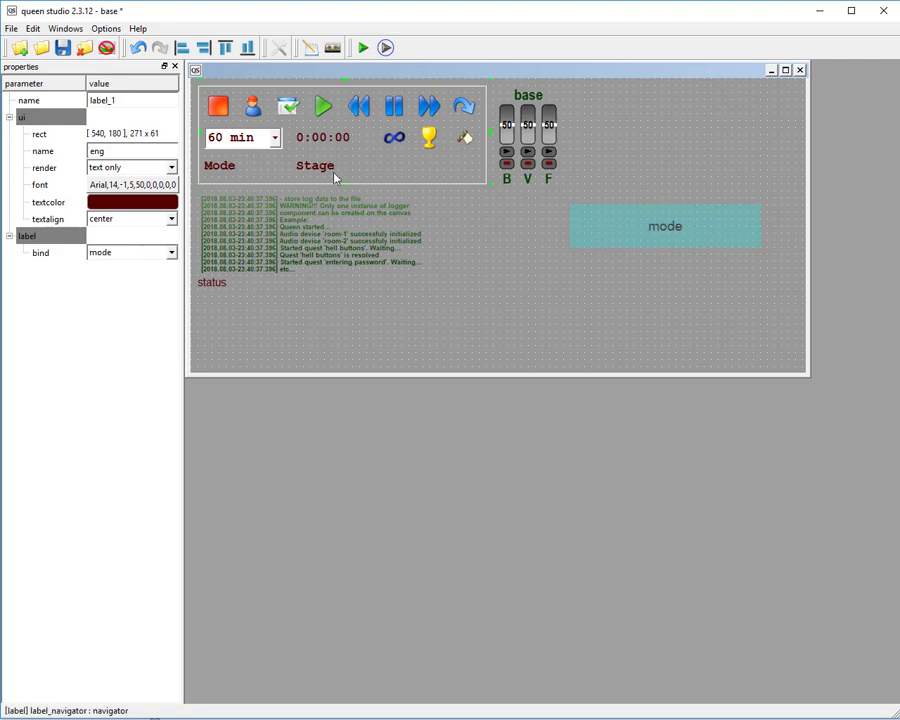
Bind the widened label to status and compare it with the existing status label under the log.
{"action": "left_click", "coordinate": [665, 224]}
{"action": "left_click", "coordinate": [140, 252]}
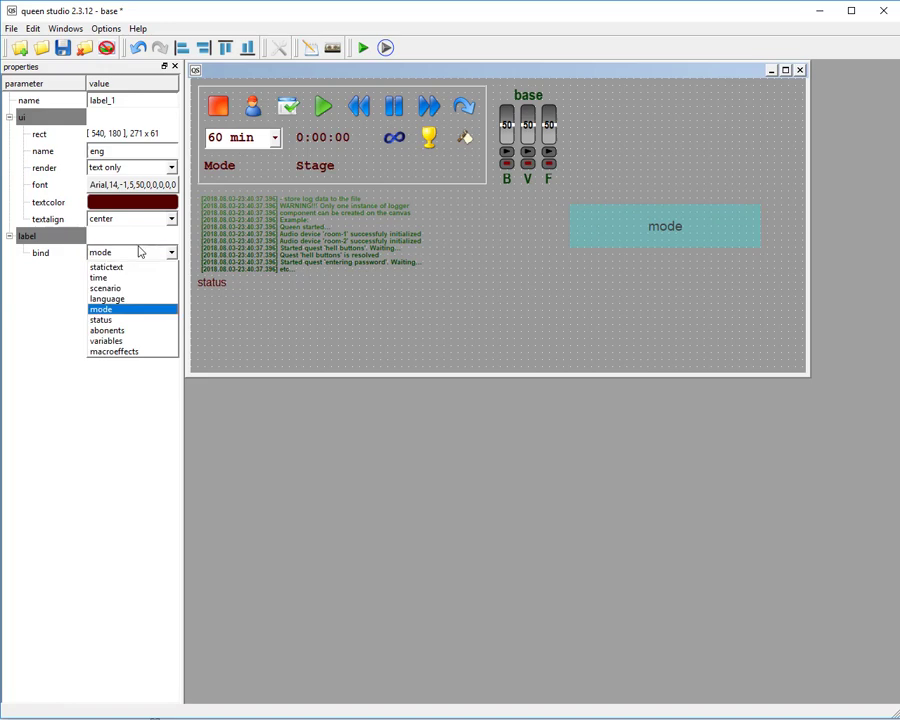
{"action": "left_click", "coordinate": [110, 319]}
{"action": "left_click", "coordinate": [215, 288]}
{"action": "left_click", "coordinate": [672, 205]}
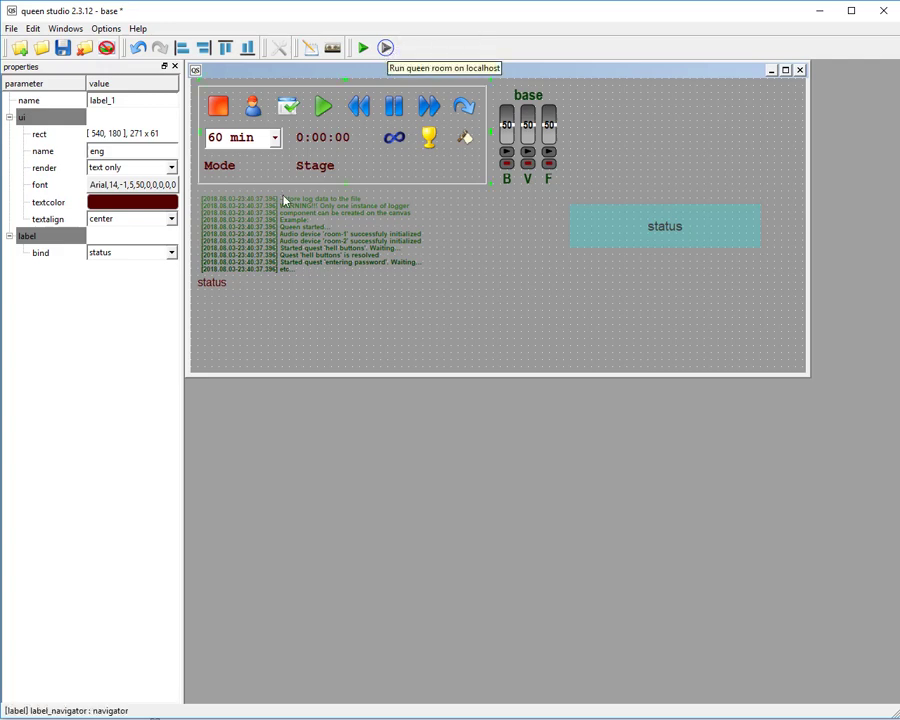
Cycle the label's binding through abonents and variables, ending on macroeffects.
{"action": "left_click", "coordinate": [157, 254]}
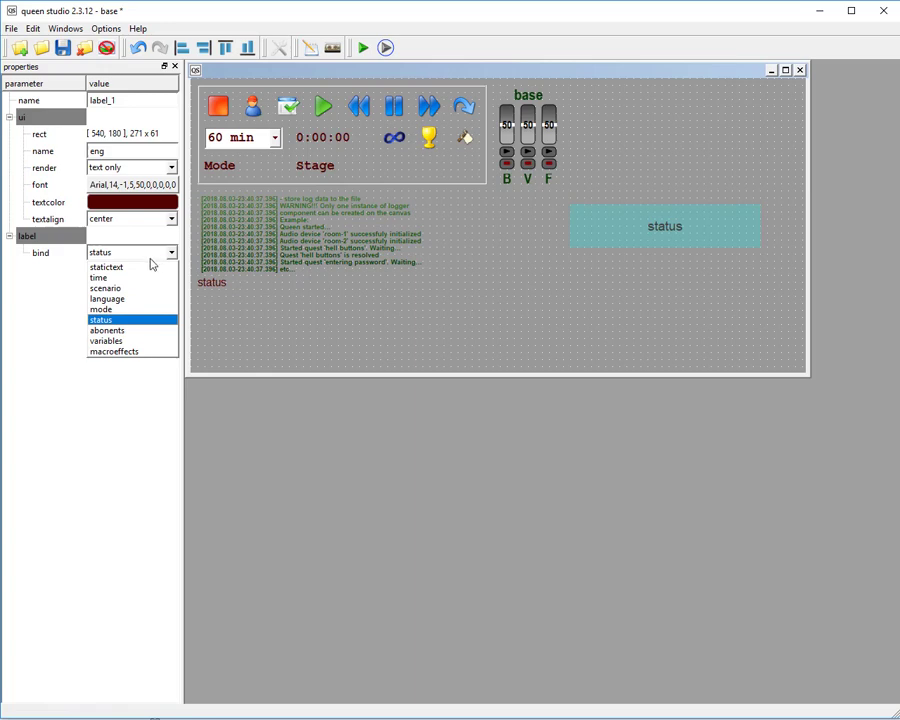
{"action": "left_click", "coordinate": [125, 331]}
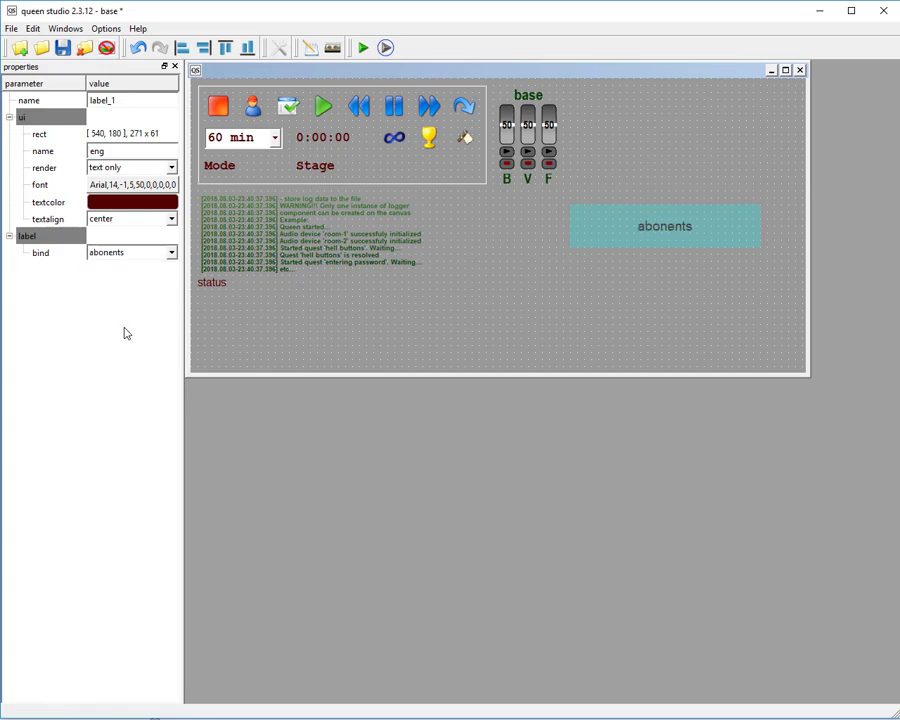
{"action": "left_click", "coordinate": [139, 258]}
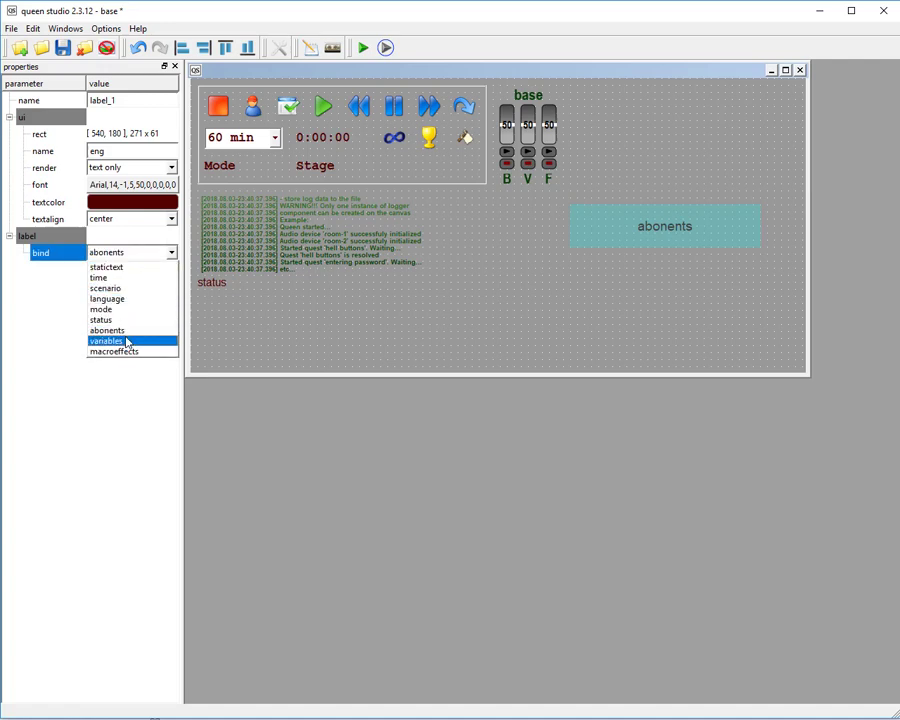
{"action": "left_click", "coordinate": [127, 343]}
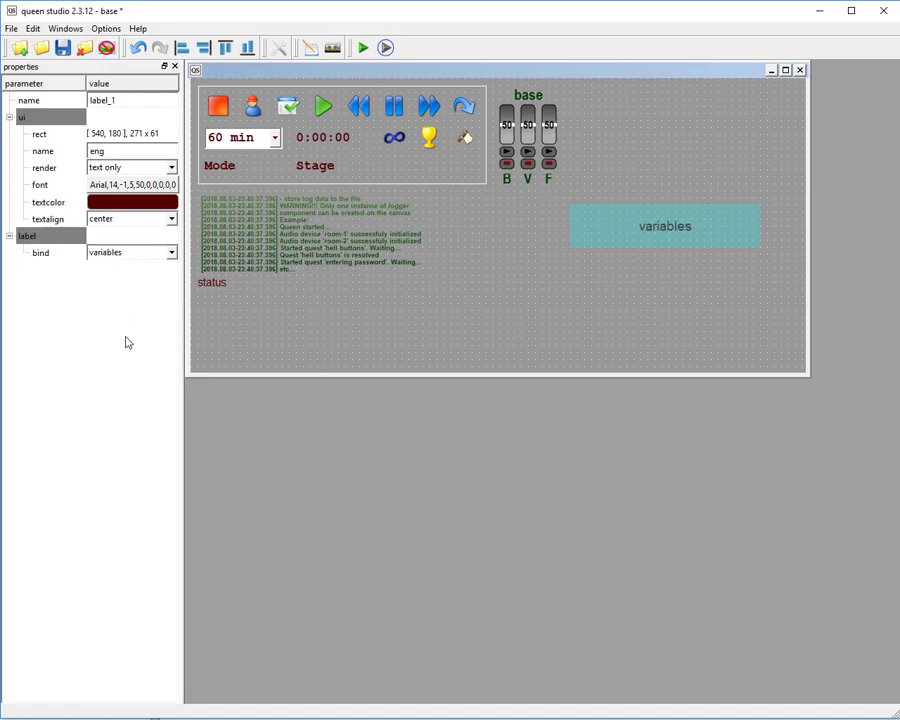
{"action": "left_click", "coordinate": [169, 254]}
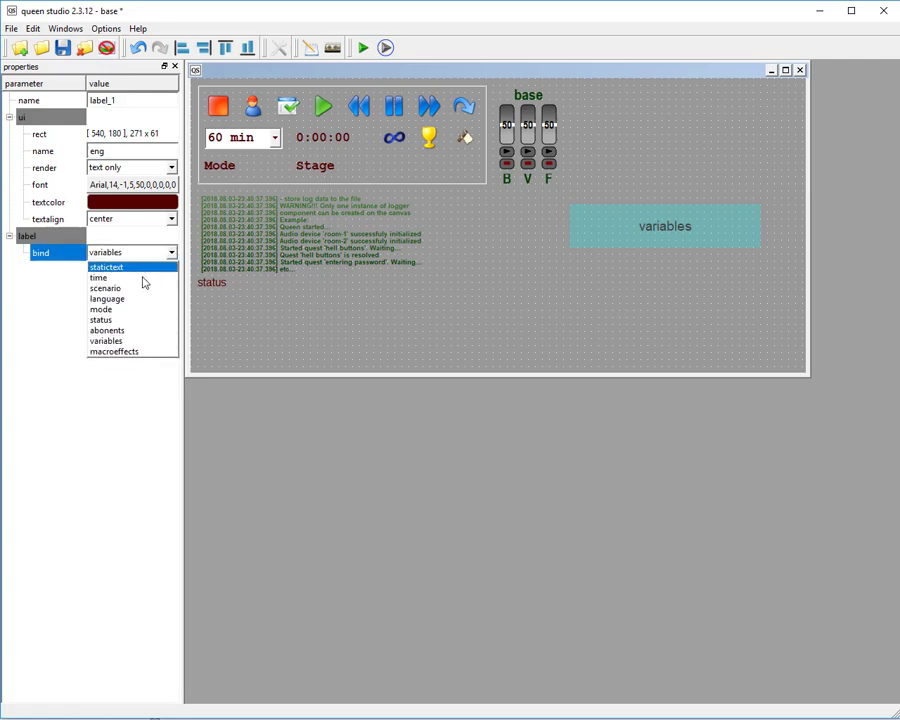
{"action": "left_click", "coordinate": [157, 351]}
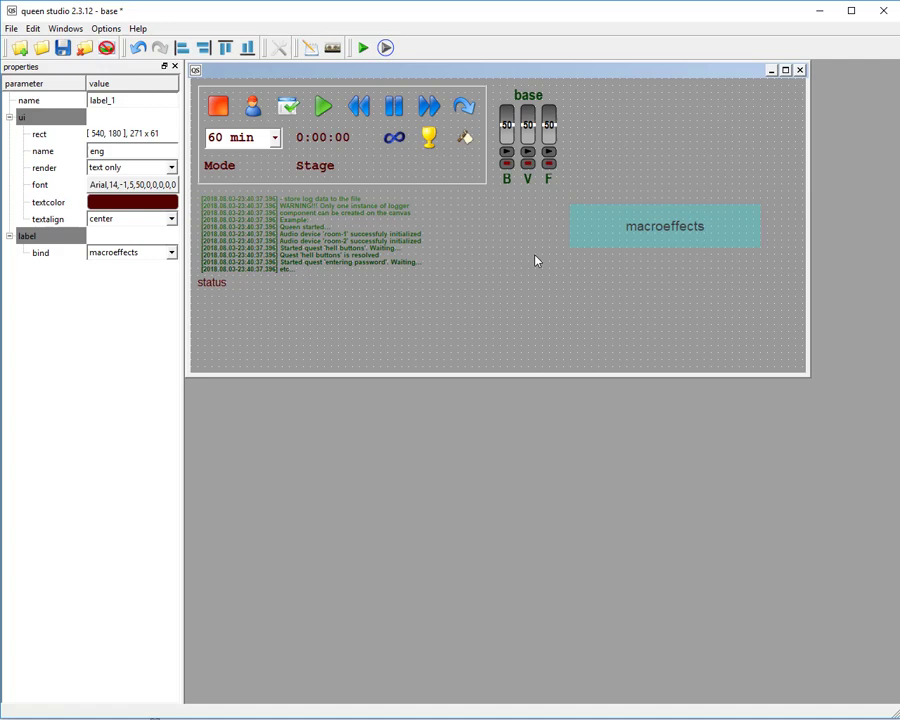
Move the macroeffects label up beside the base audio component and deselect it.
{"action": "left_click", "coordinate": [643, 207]}
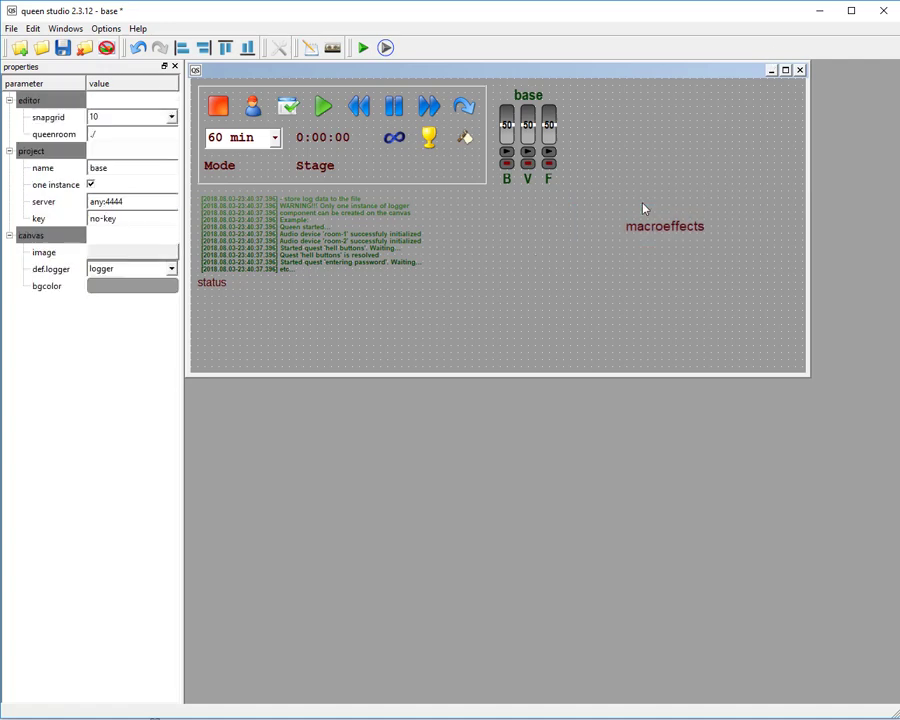
{"action": "left_click_drag", "start_coordinate": [670, 228], "coordinate": [677, 134]}
{"action": "left_click", "coordinate": [655, 199]}
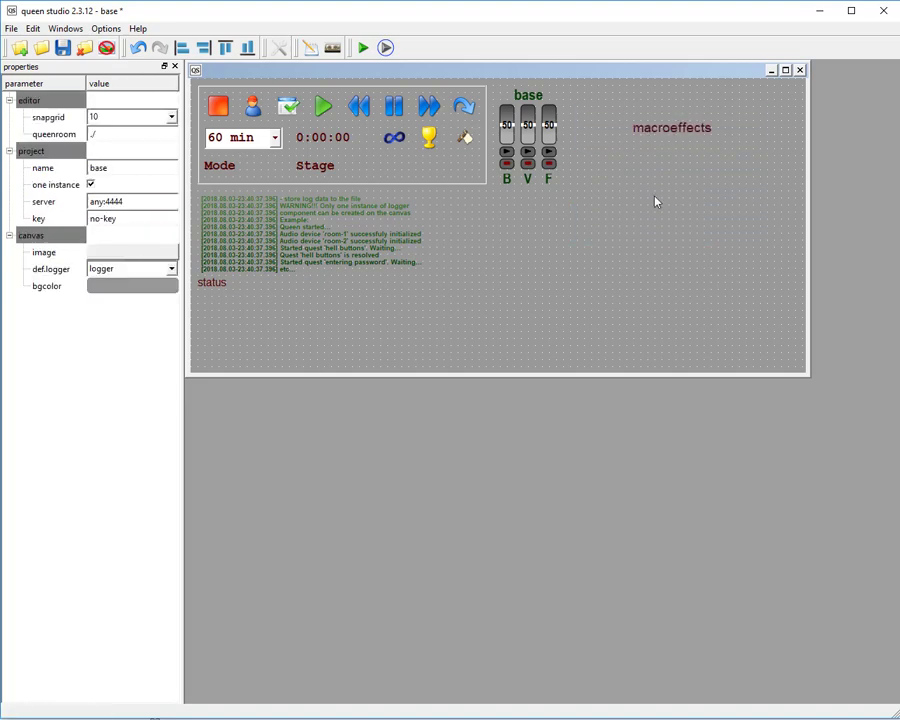
Examine the properties of the navigator label and its binding.
{"action": "left_click", "coordinate": [400, 89]}
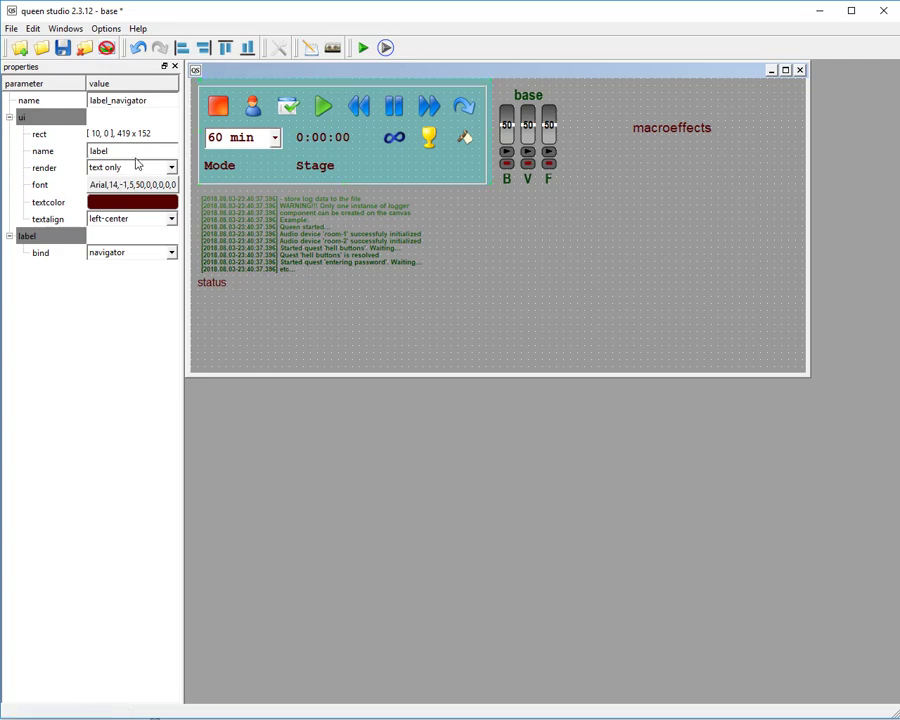
{"action": "left_click", "coordinate": [313, 214]}
{"action": "left_click", "coordinate": [350, 155]}
{"action": "left_click", "coordinate": [338, 92]}
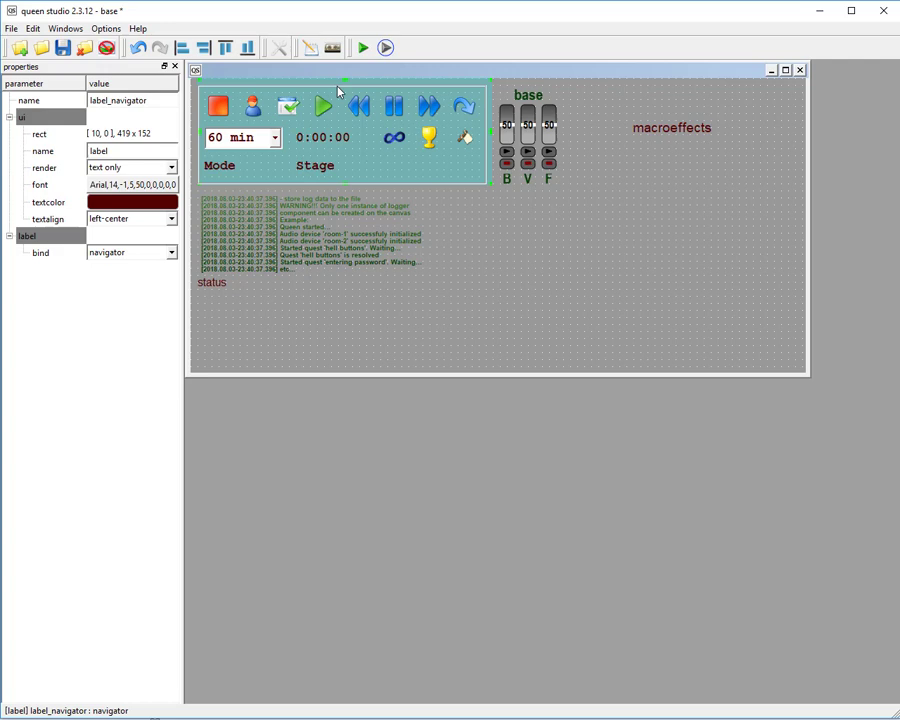
{"action": "left_click", "coordinate": [629, 198]}
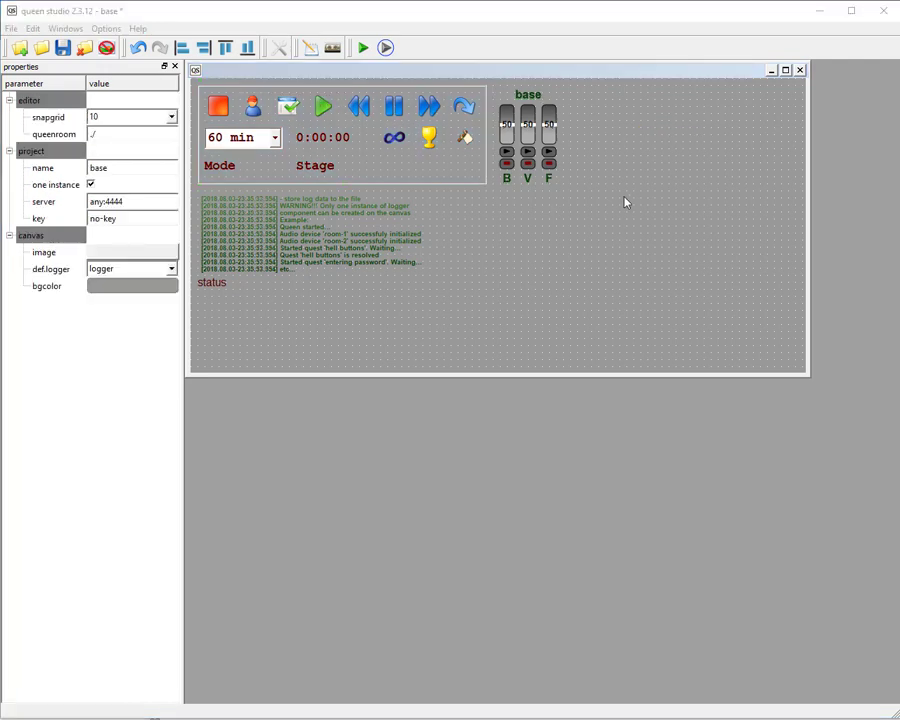
Create a second logger component, move it to about 460, 260 and widen it to about 401 x 101.
{"action": "right_click", "coordinate": [619, 150]}
{"action": "mouse_move", "coordinate": [649, 158]}
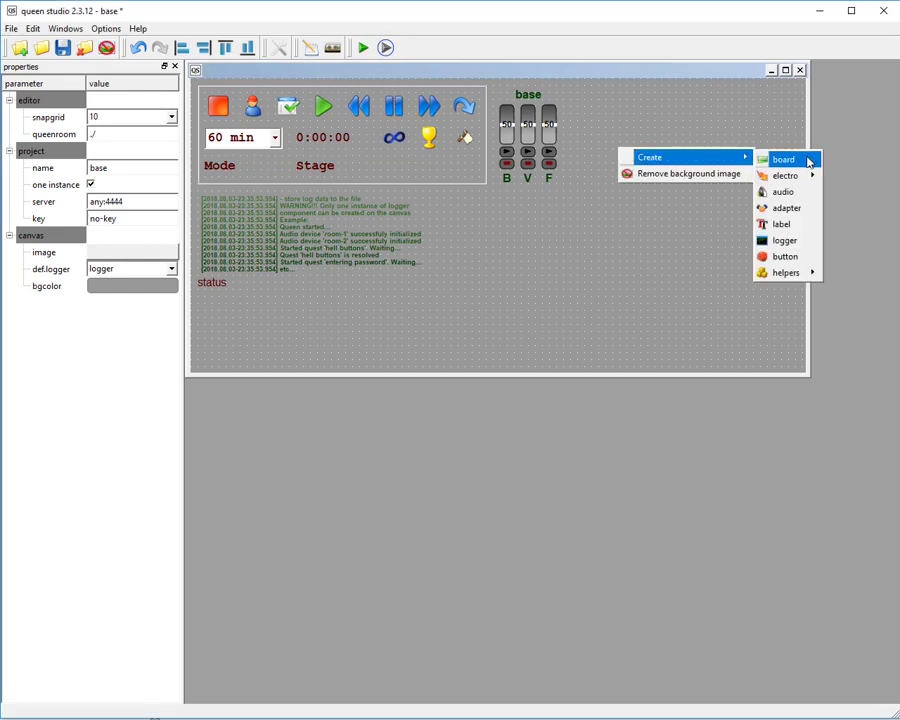
{"action": "left_click", "coordinate": [784, 241]}
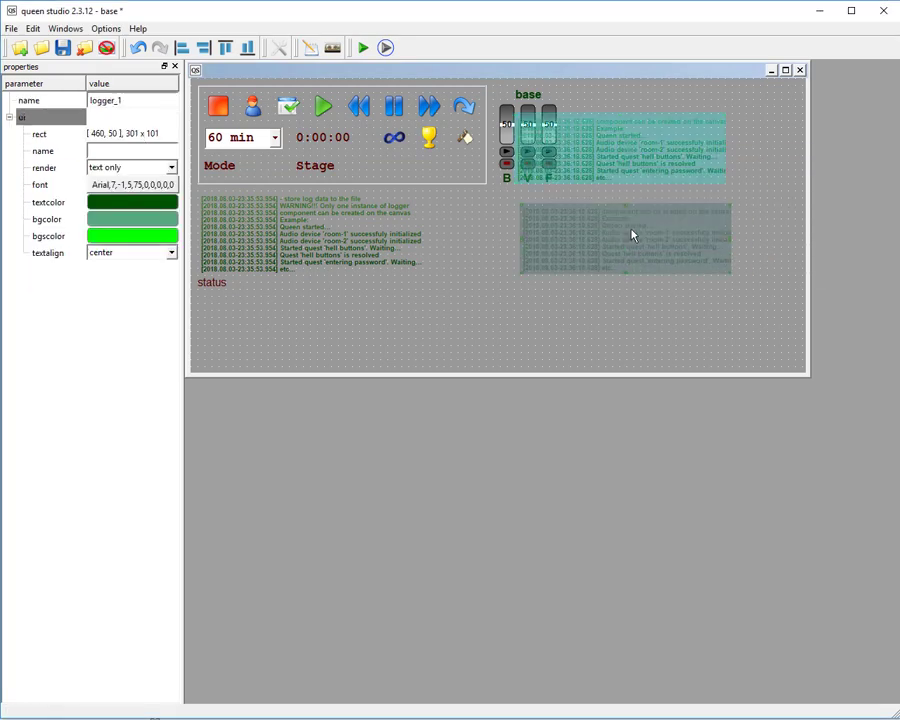
{"action": "left_click_drag", "start_coordinate": [620, 150], "coordinate": [620, 297]}
{"action": "left_click", "coordinate": [747, 303]}
{"action": "left_click", "coordinate": [715, 299]}
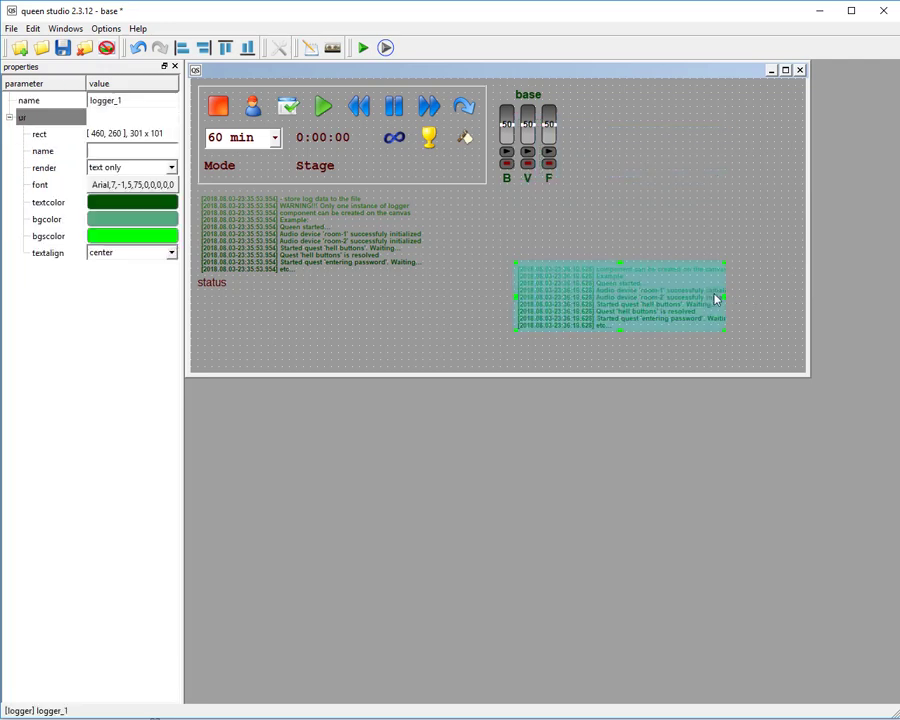
{"action": "left_click_drag", "start_coordinate": [730, 297], "coordinate": [796, 296]}
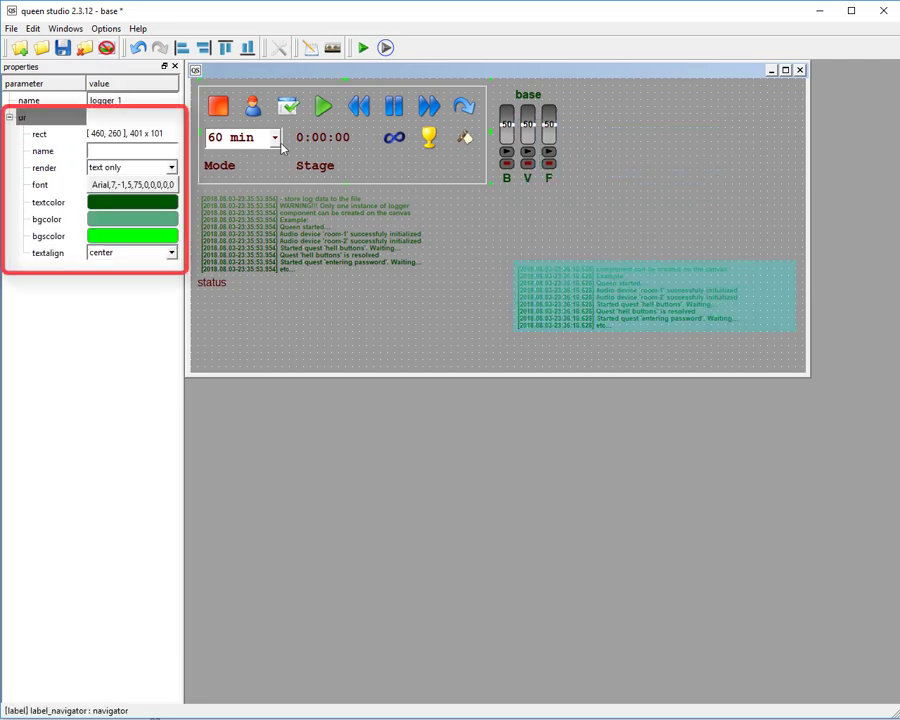
Try bgcolor only rendering on the new logger and settle on bgcolor and text.
{"action": "left_click", "coordinate": [136, 170]}
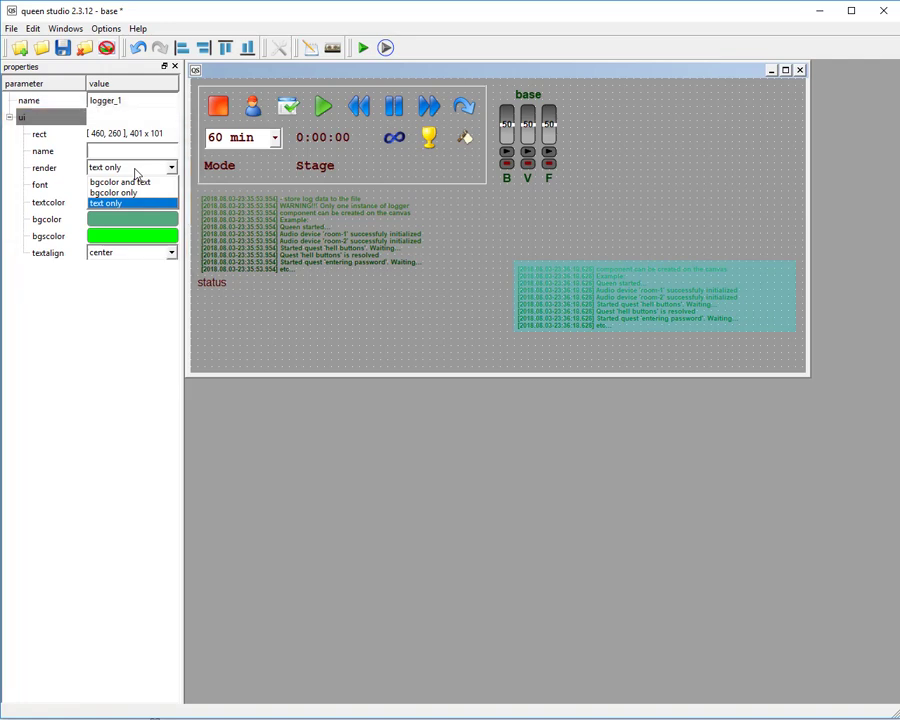
{"action": "left_click", "coordinate": [137, 173]}
{"action": "left_click", "coordinate": [137, 174]}
{"action": "left_click", "coordinate": [125, 212]}
{"action": "left_click", "coordinate": [133, 169]}
{"action": "left_click", "coordinate": [133, 193]}
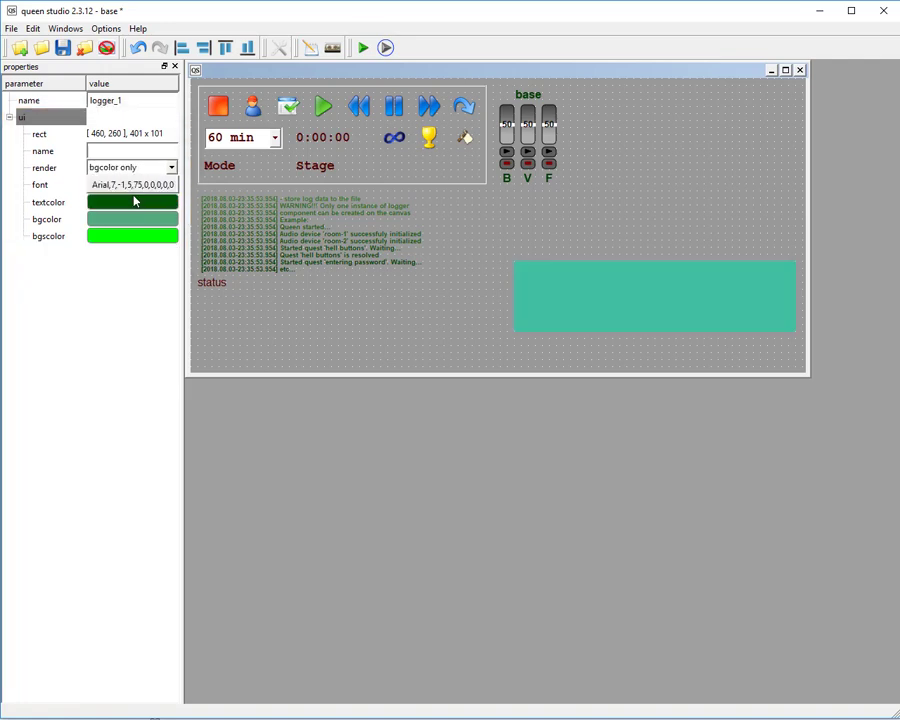
{"action": "left_click", "coordinate": [134, 170]}
{"action": "left_click", "coordinate": [137, 184]}
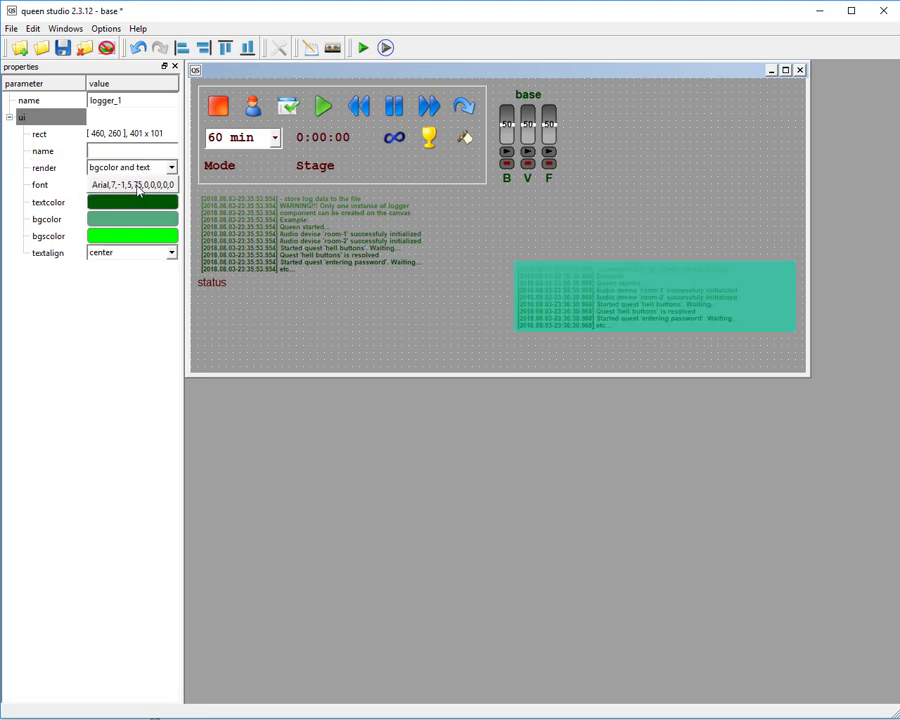
Extend the new logger upward to about 401 x 181.
{"action": "left_click", "coordinate": [656, 273]}
{"action": "left_click_drag", "start_coordinate": [655, 262], "coordinate": [657, 203]}
{"action": "left_click", "coordinate": [668, 178]}
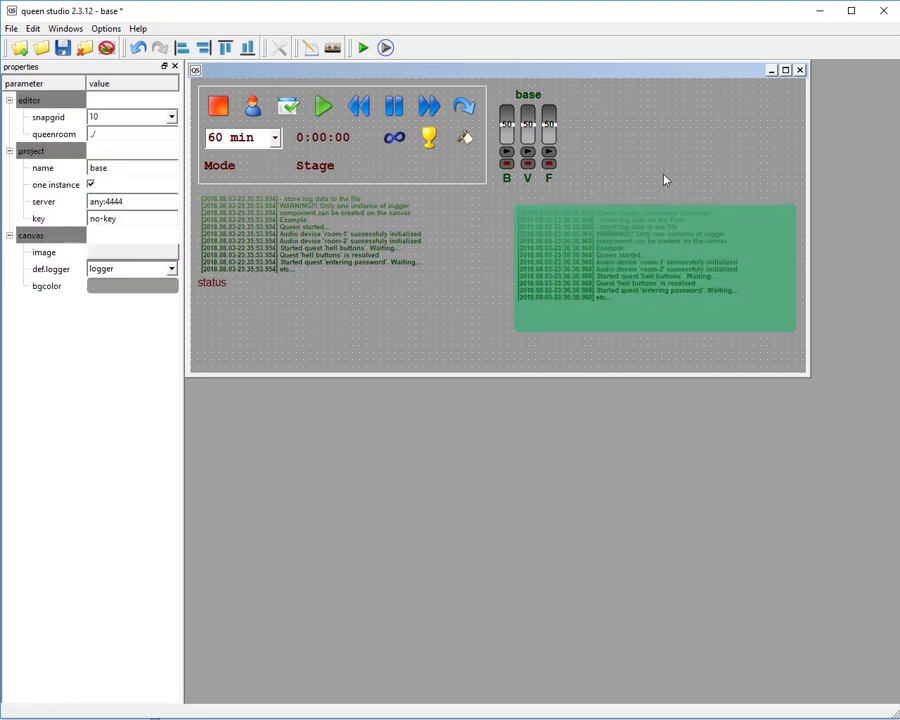
{"action": "left_click", "coordinate": [626, 252]}
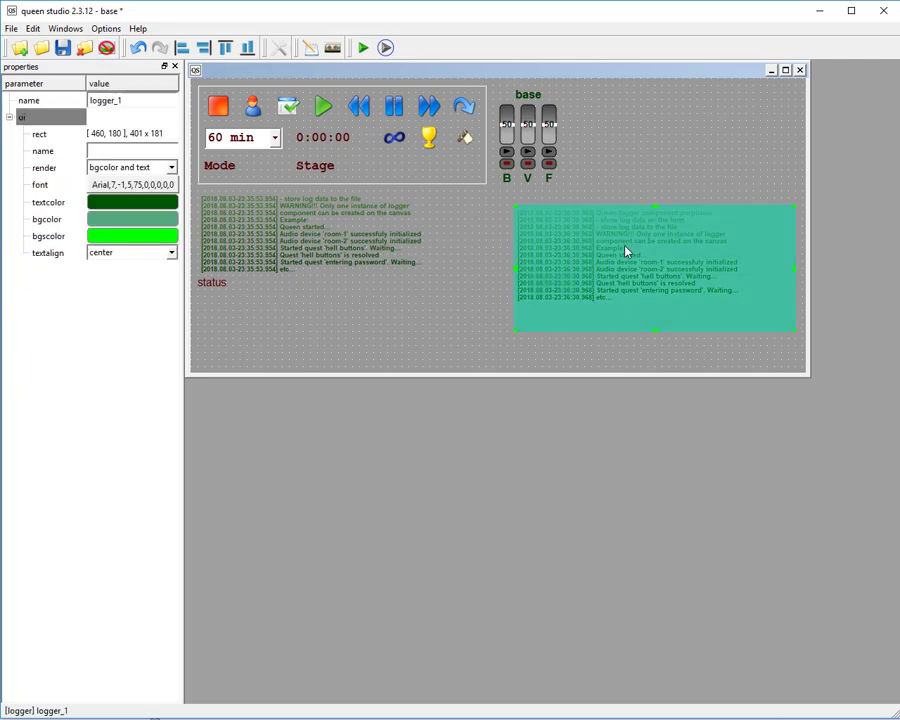
{"action": "right_click", "coordinate": [627, 150]}
{"action": "mouse_move", "coordinate": [700, 156]}
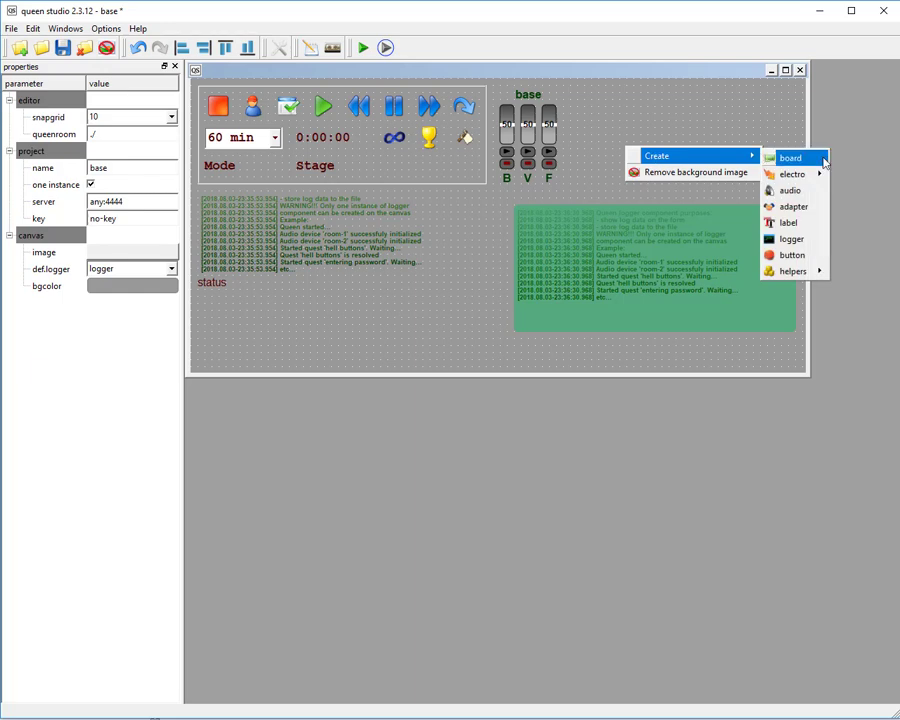
{"action": "left_click", "coordinate": [642, 106]}
Try bgcolor and text rendering on the base audio component and restore text only.
{"action": "left_click", "coordinate": [544, 124]}
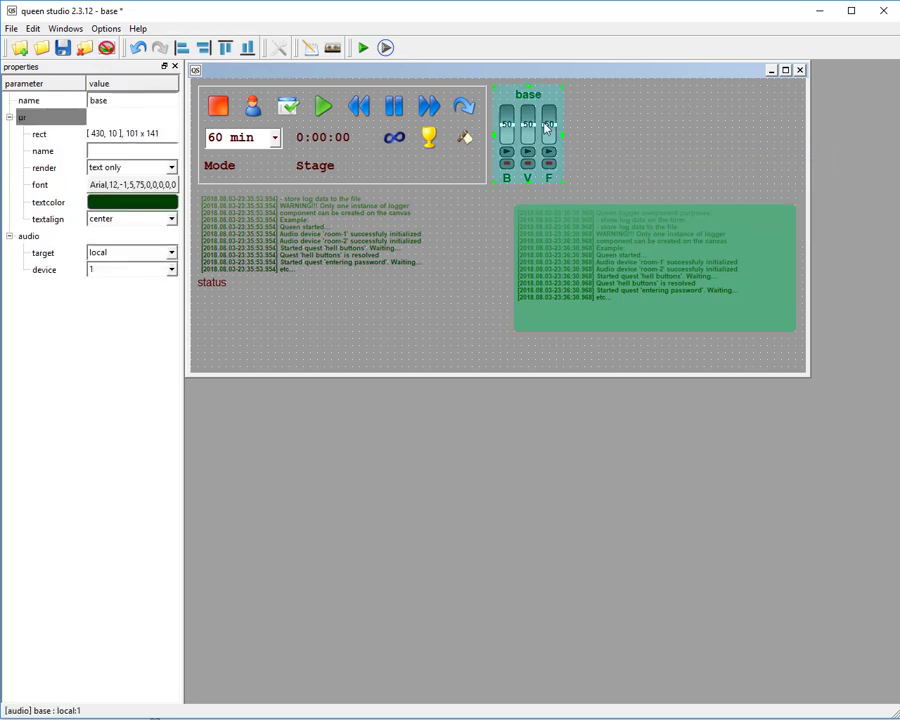
{"action": "left_click", "coordinate": [160, 167]}
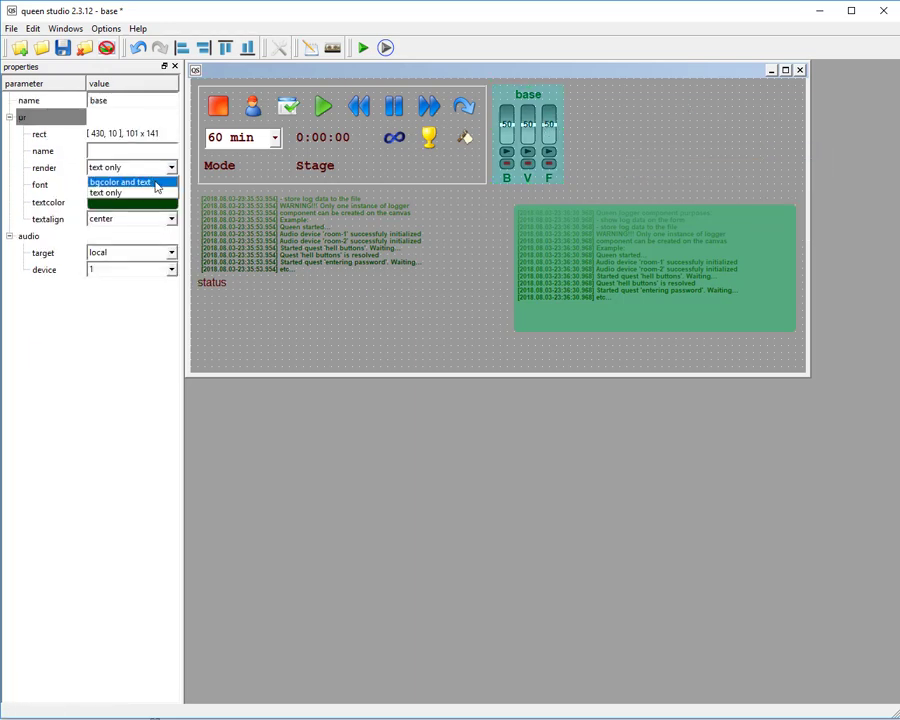
{"action": "left_click", "coordinate": [140, 179]}
{"action": "left_click", "coordinate": [689, 126]}
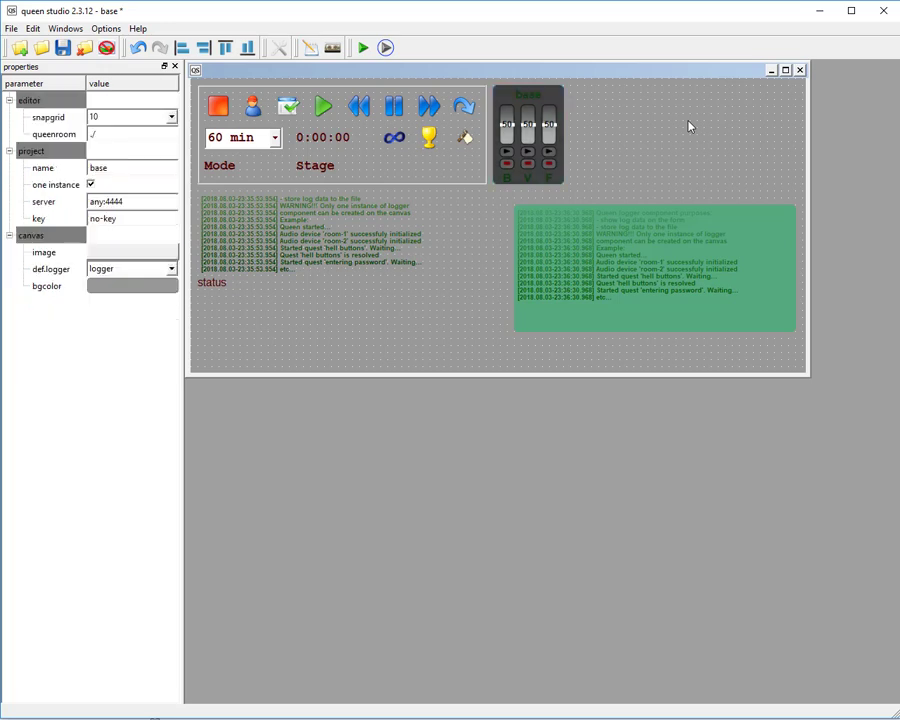
{"action": "left_click", "coordinate": [551, 124]}
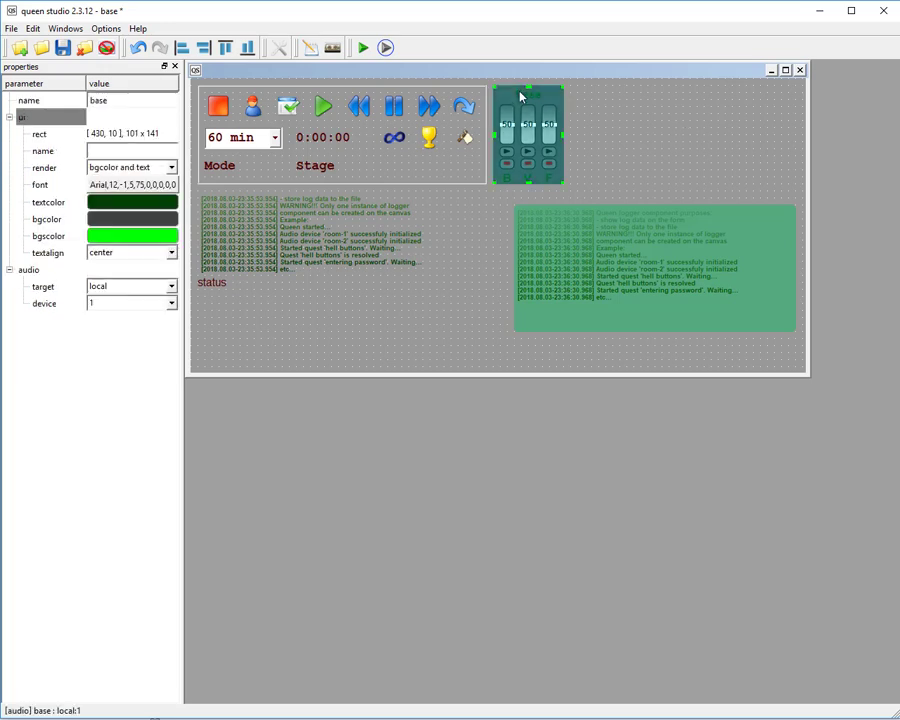
{"action": "left_click", "coordinate": [145, 167]}
{"action": "left_click", "coordinate": [145, 193]}
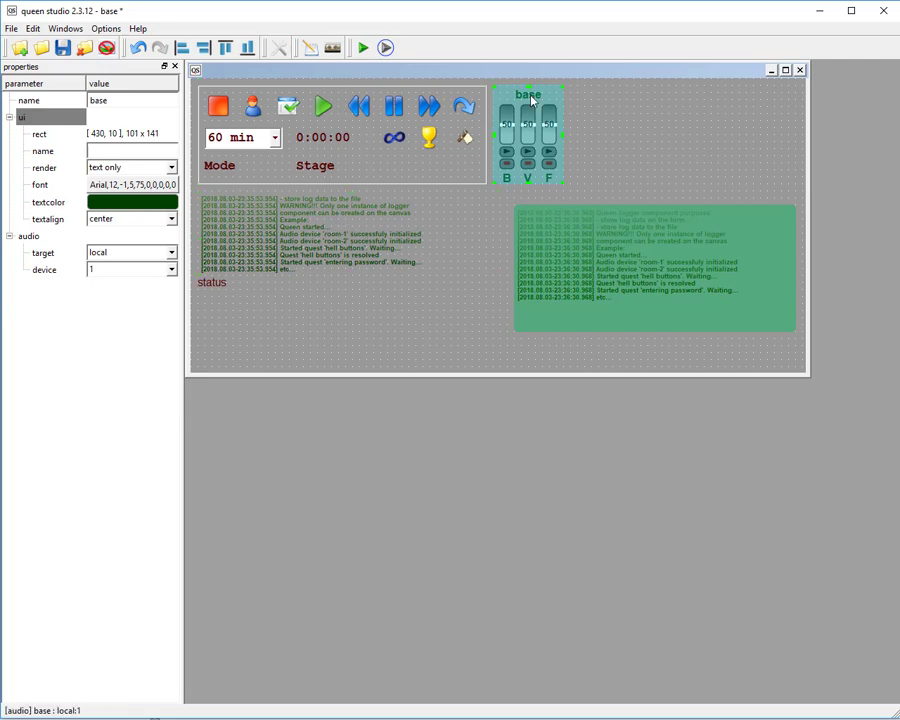
Change the base audio component's font to Arial Narrow, bold, size 16.
{"action": "double_click", "coordinate": [150, 185]}
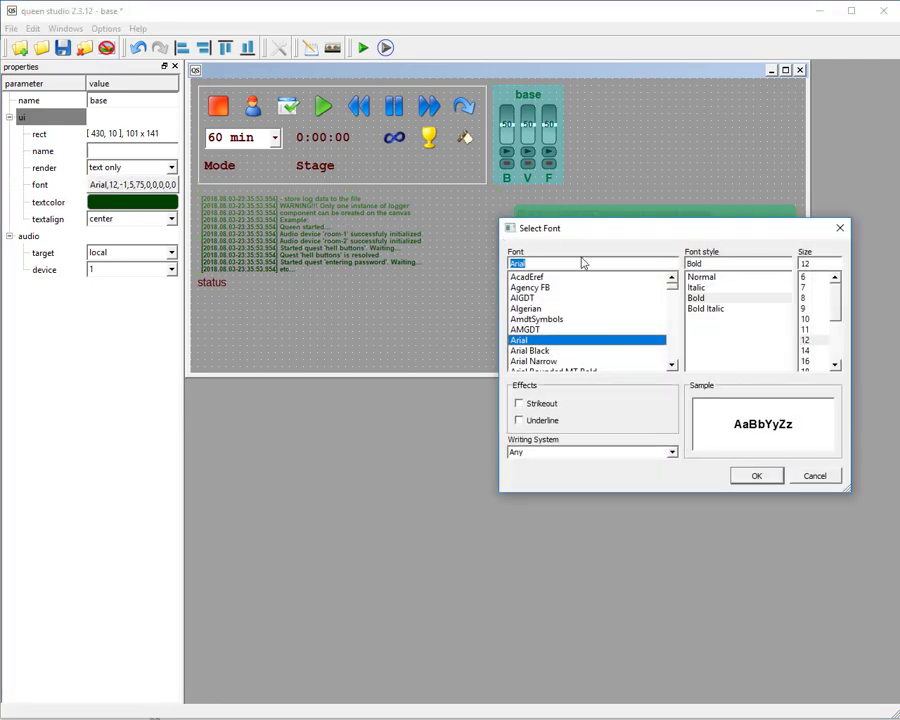
{"action": "left_click", "coordinate": [532, 319]}
{"action": "left_click", "coordinate": [545, 361]}
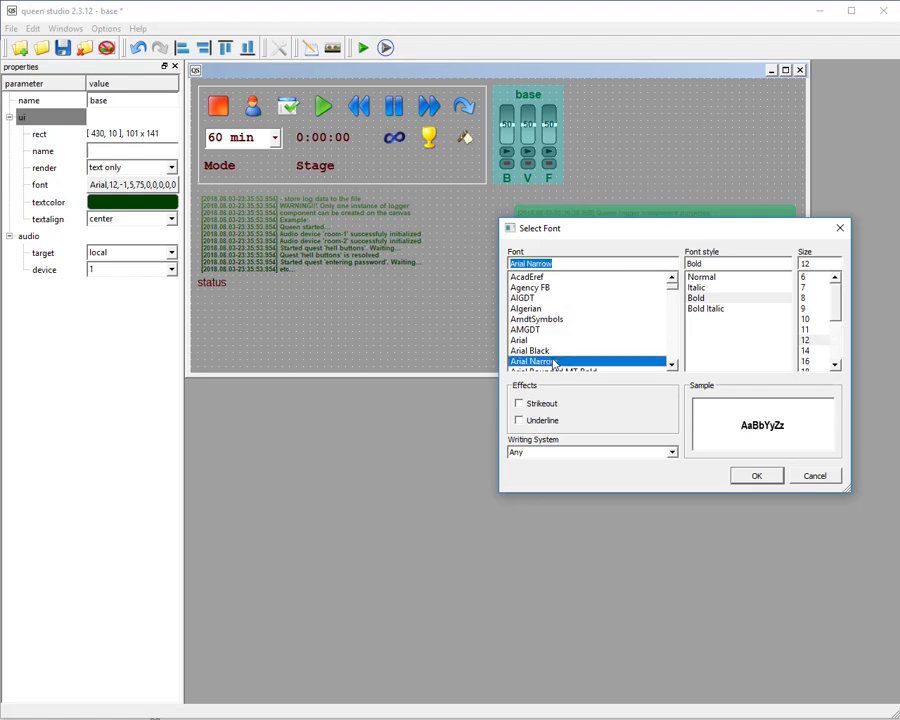
{"action": "left_click", "coordinate": [810, 362]}
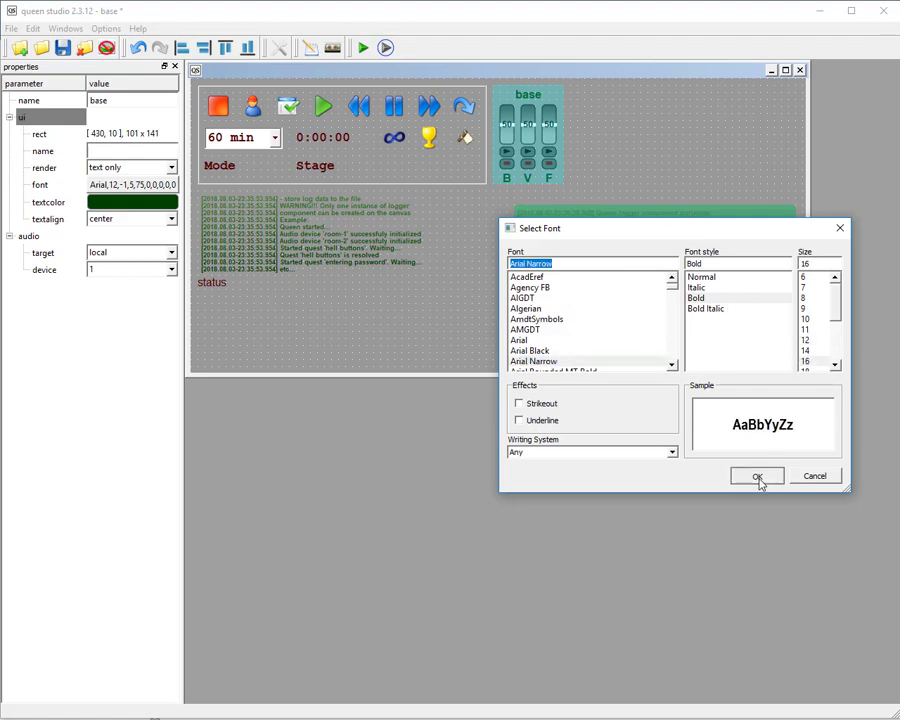
{"action": "left_click", "coordinate": [757, 476]}
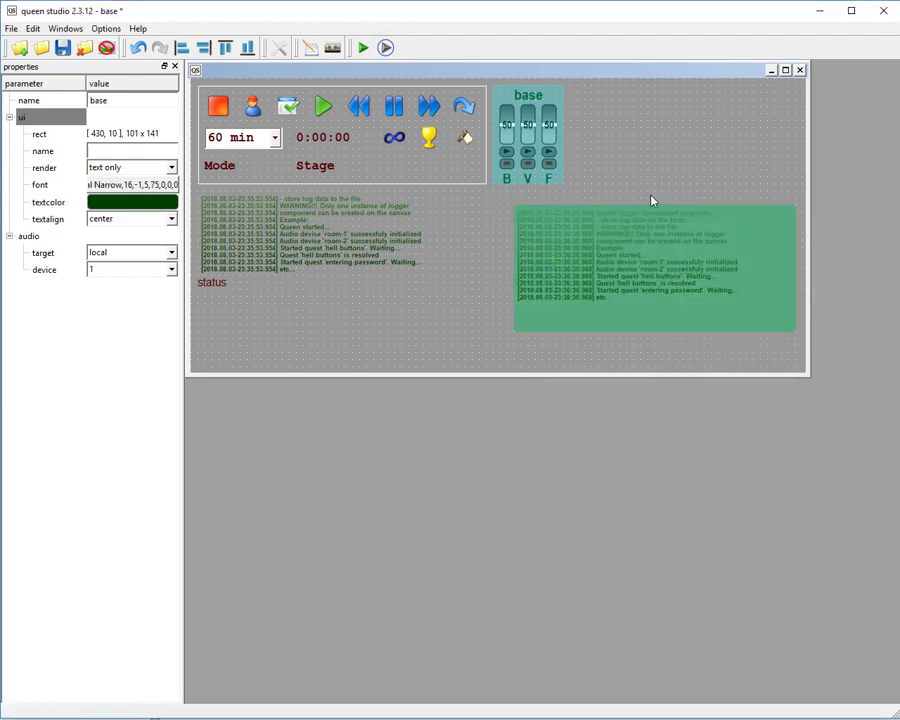
Set the second logger's textcolor to yellow and compare it with the first logger.
{"action": "left_click", "coordinate": [490, 243]}
{"action": "left_click", "coordinate": [117, 202]}
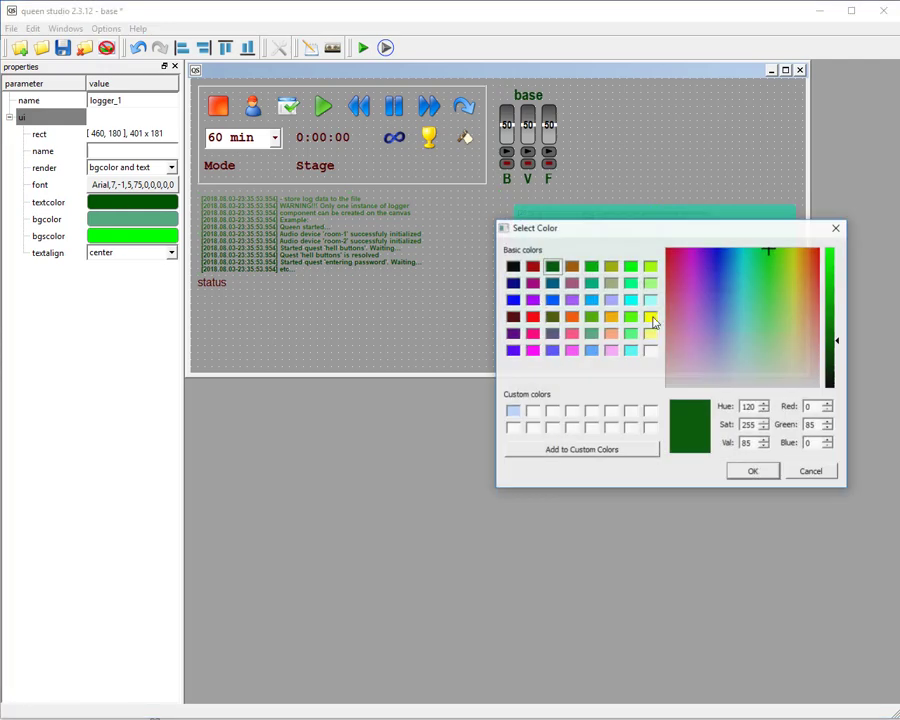
{"action": "left_click", "coordinate": [650, 318]}
{"action": "left_click", "coordinate": [753, 471]}
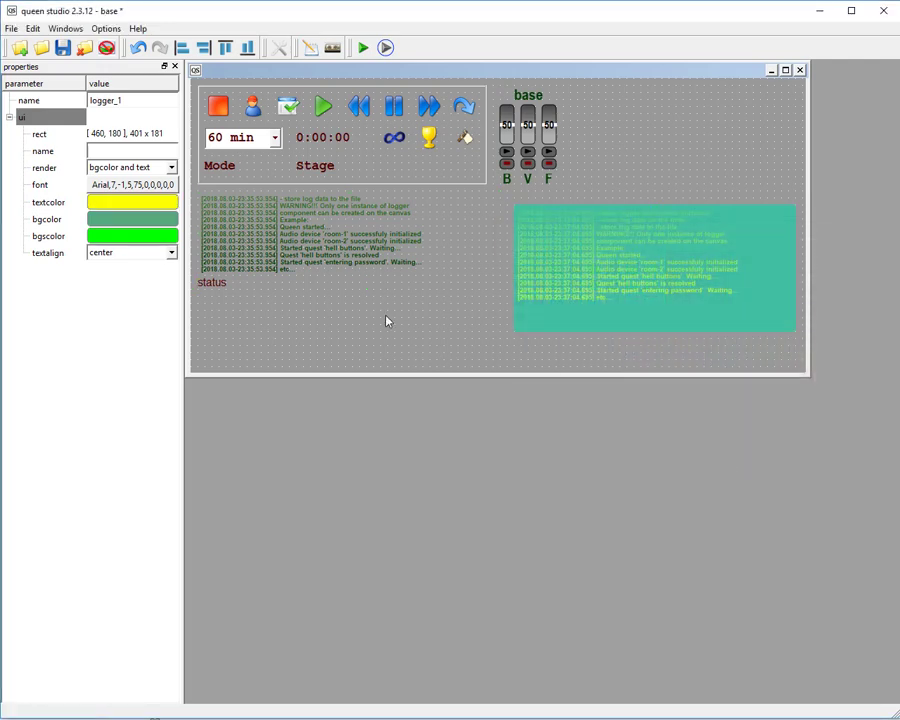
{"action": "left_click", "coordinate": [386, 316]}
{"action": "left_click", "coordinate": [257, 228]}
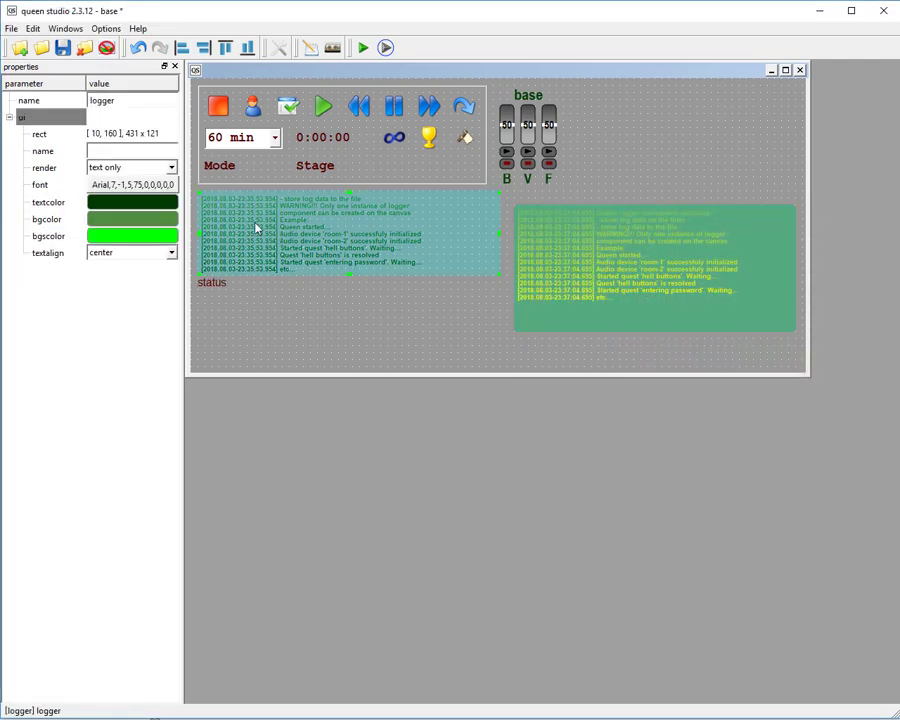
{"action": "left_click", "coordinate": [632, 222]}
{"action": "left_click", "coordinate": [314, 302]}
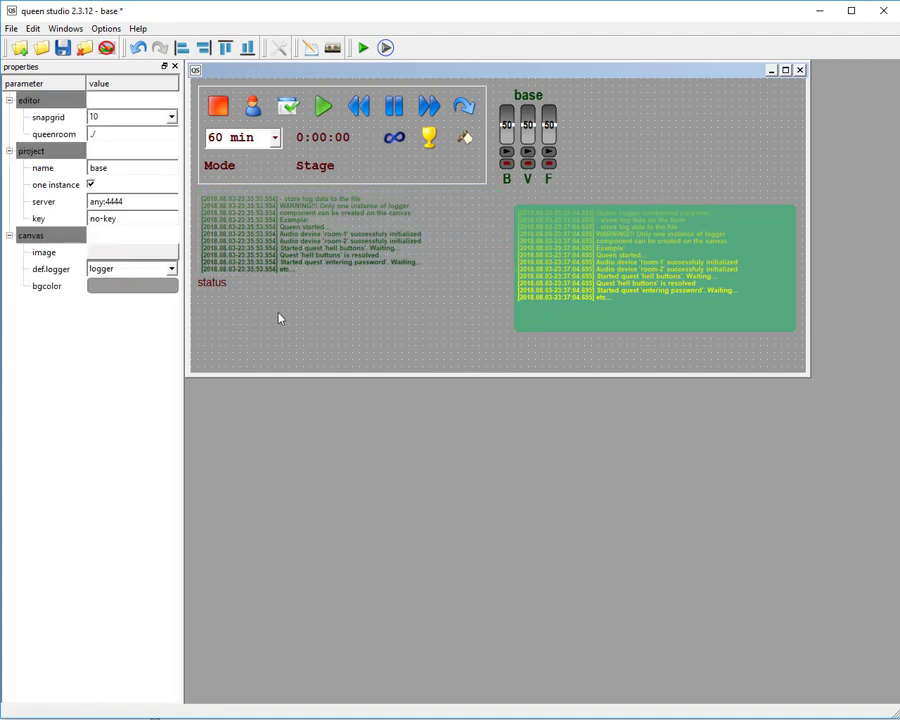
Create an electro out component below the first logger and enlarge it to about 121 x 31.
{"action": "right_click", "coordinate": [277, 318]}
{"action": "mouse_move", "coordinate": [340, 323]}
{"action": "mouse_move", "coordinate": [452, 342]}
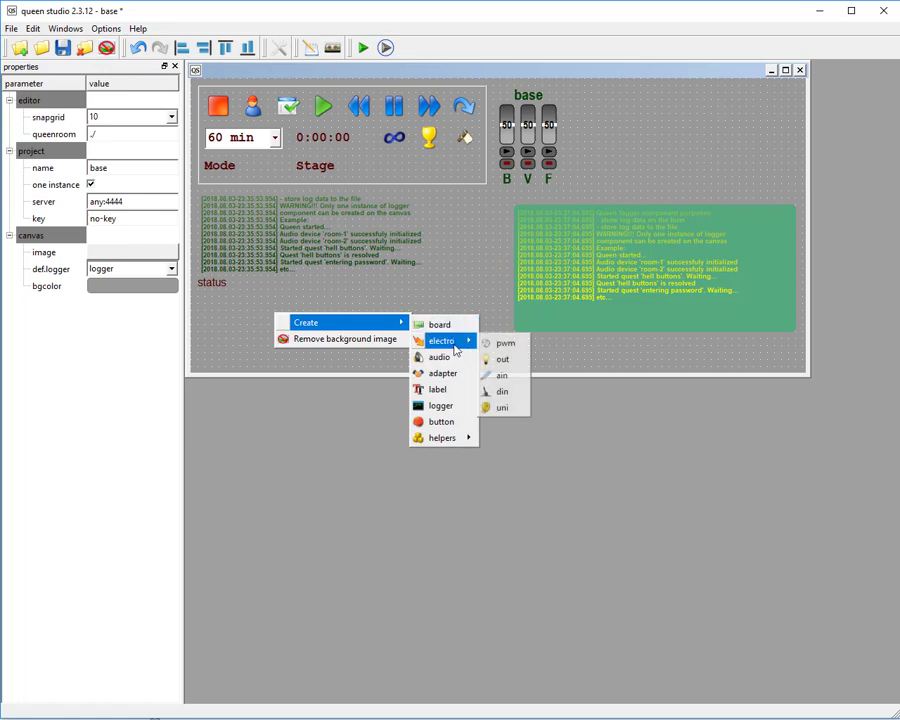
{"action": "left_click", "coordinate": [503, 359]}
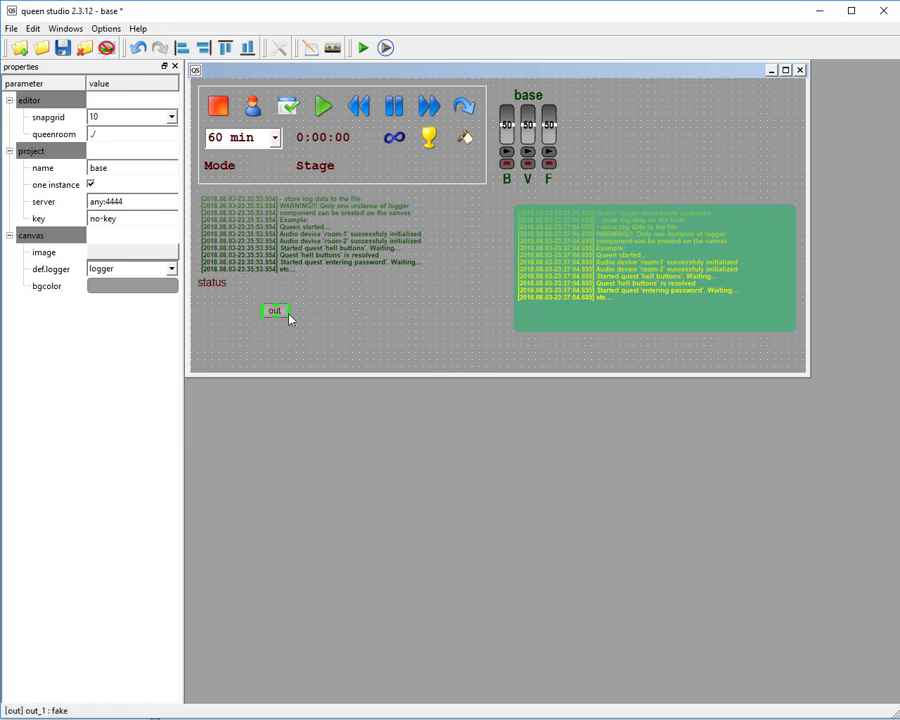
{"action": "left_click_drag", "start_coordinate": [289, 314], "coordinate": [349, 326]}
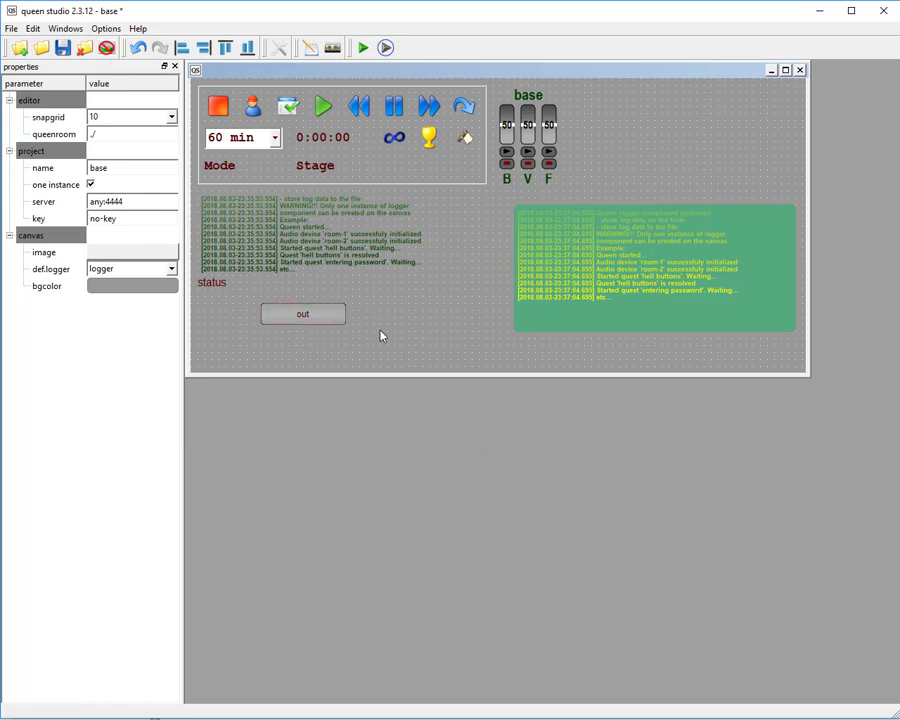
Set the out component's textcolor to light cyan (170, 255, 255).
{"action": "left_click", "coordinate": [328, 315]}
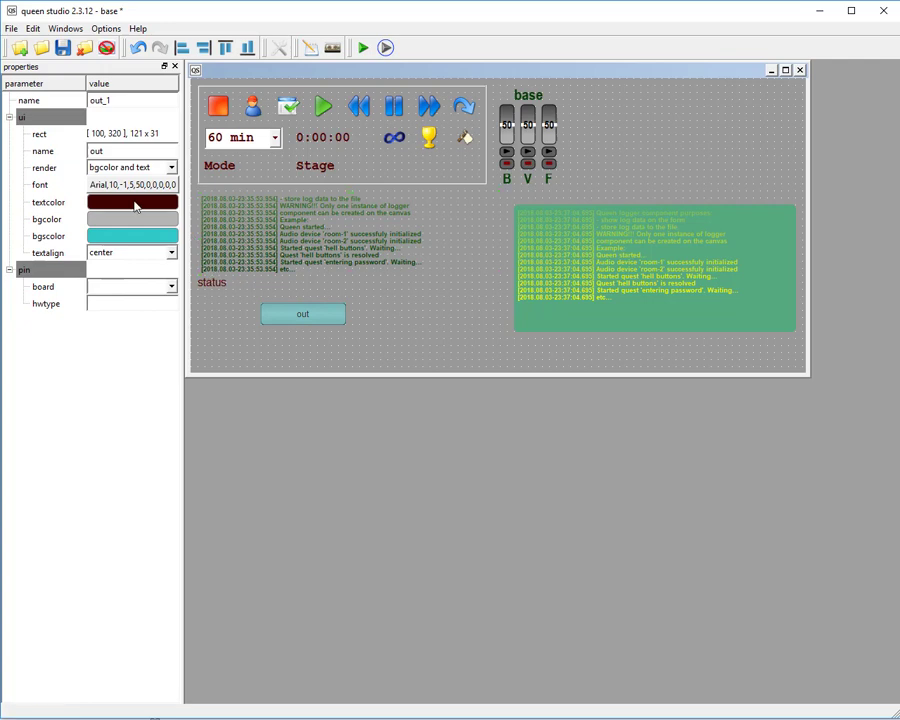
{"action": "left_click", "coordinate": [135, 206]}
{"action": "left_click", "coordinate": [650, 300]}
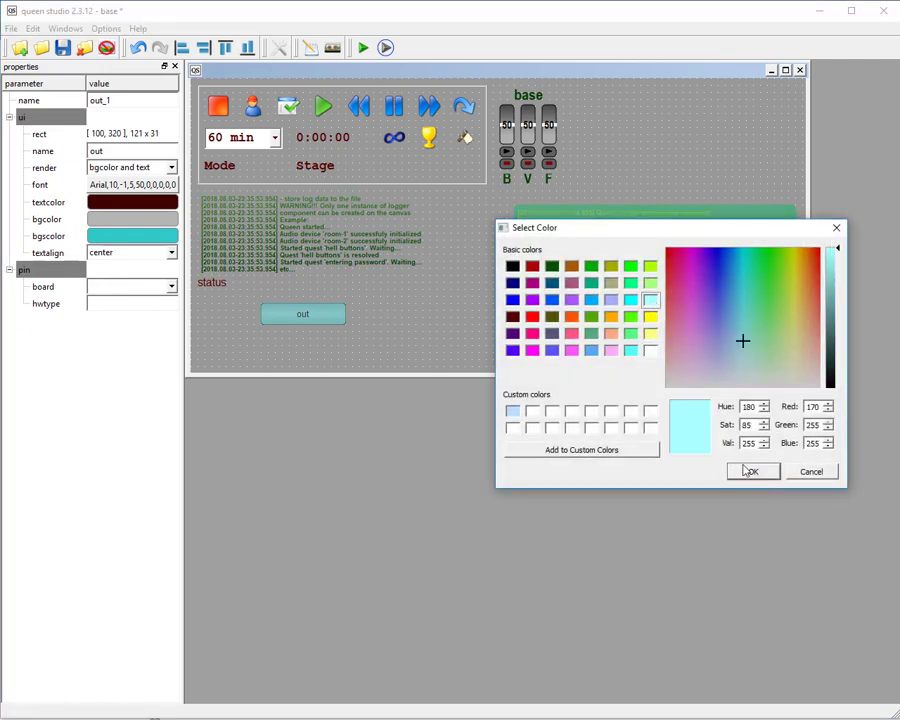
{"action": "left_click", "coordinate": [750, 471]}
{"action": "left_click", "coordinate": [428, 341]}
Set the out component's bgcolor to brown (170, 85, 0) and open its bgscolor for editing.
{"action": "left_click", "coordinate": [328, 318]}
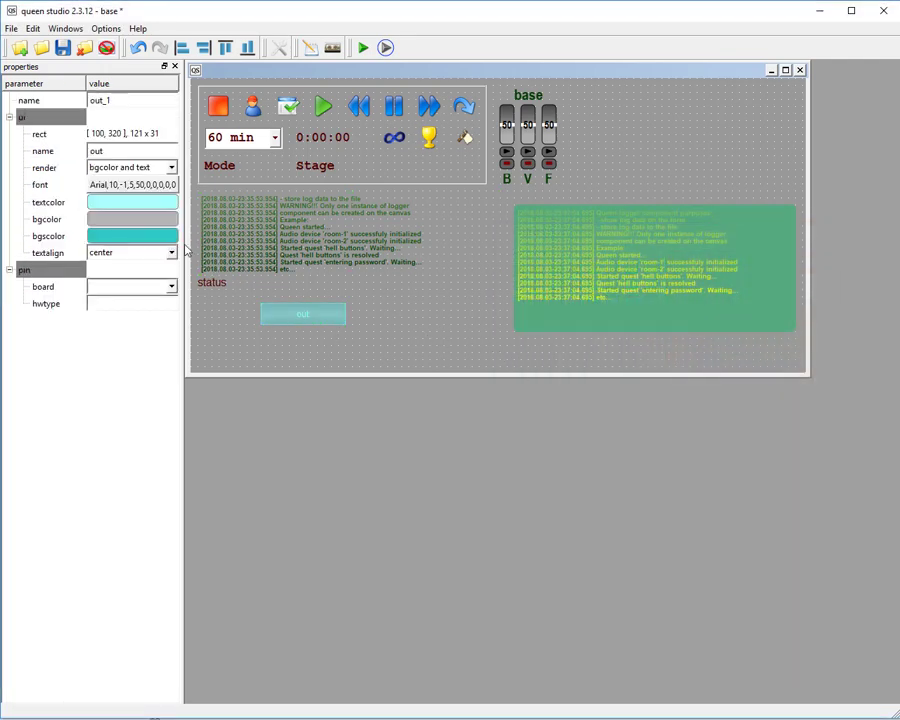
{"action": "left_click", "coordinate": [147, 222]}
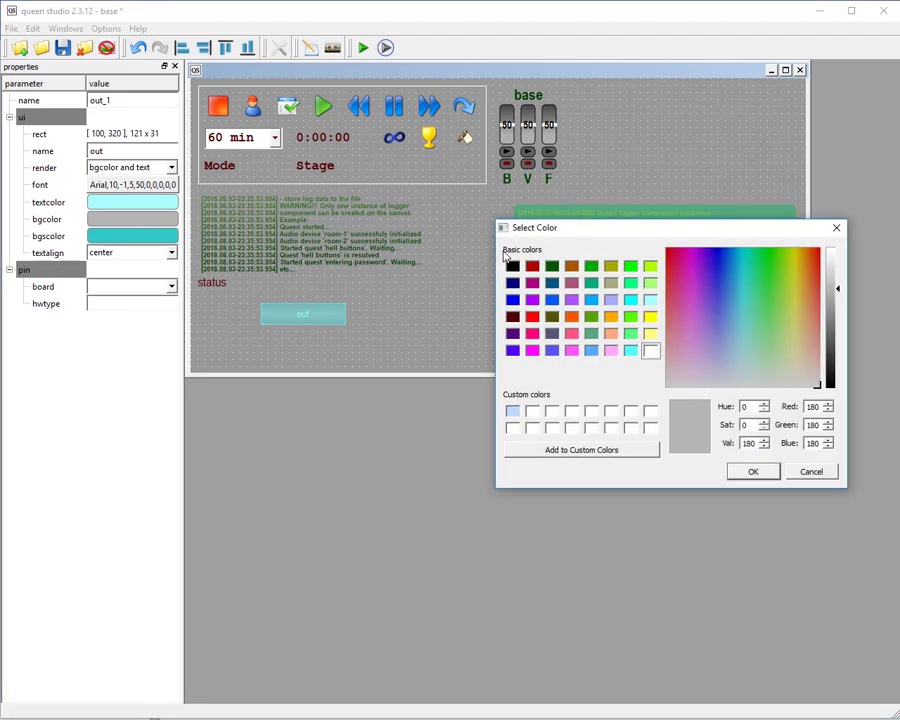
{"action": "left_click", "coordinate": [571, 265]}
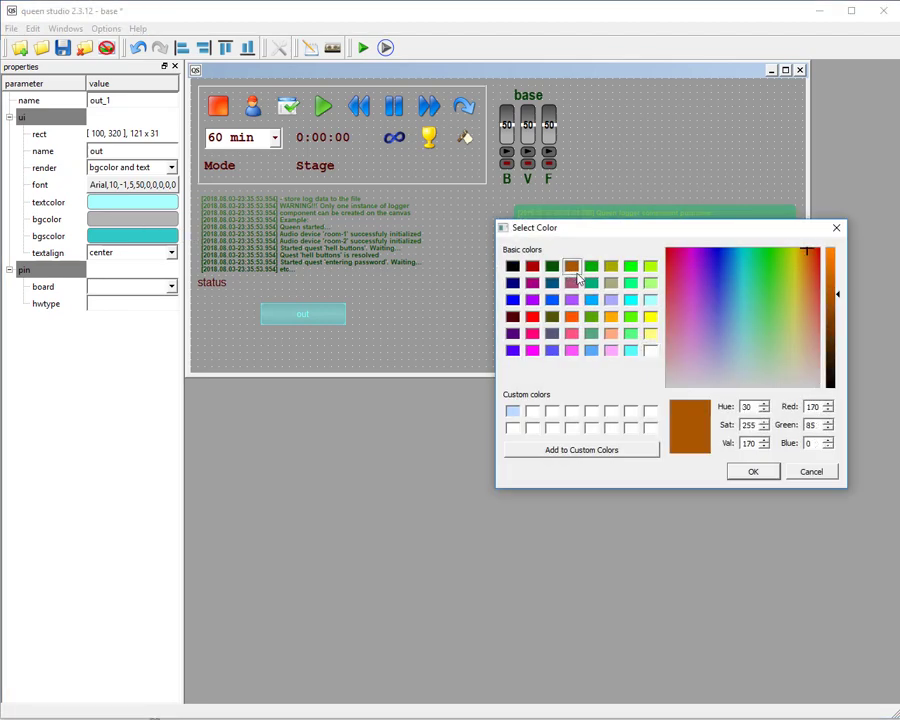
{"action": "left_click", "coordinate": [750, 471]}
{"action": "left_click", "coordinate": [148, 238]}
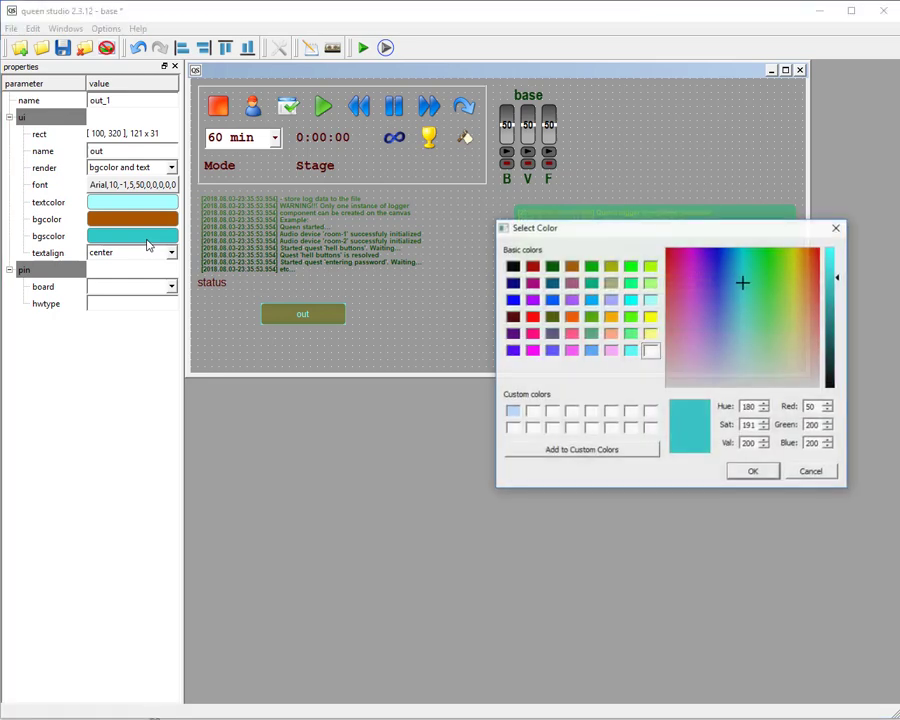
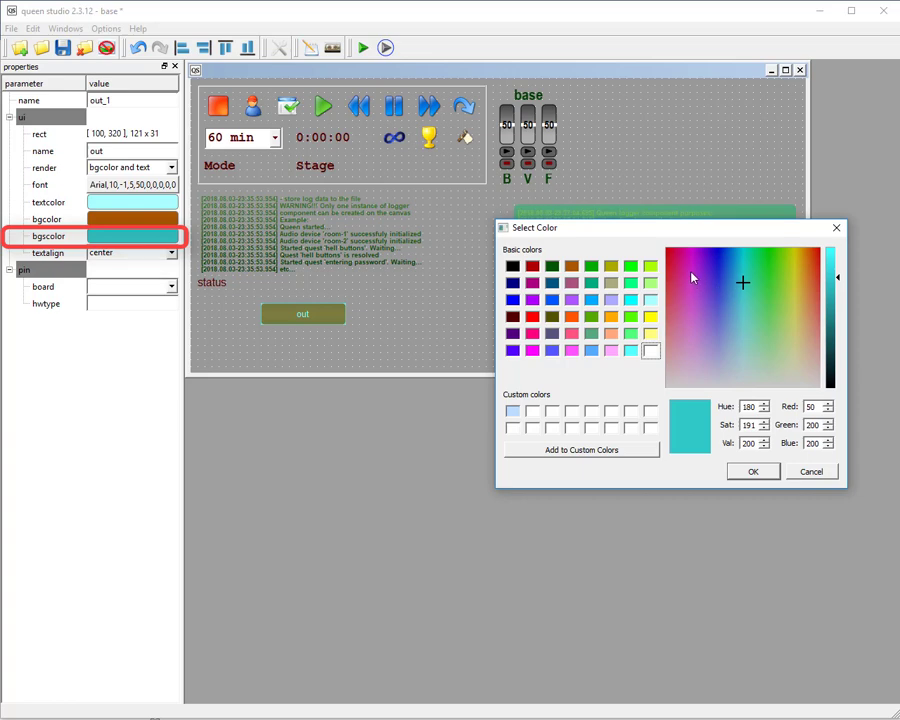
Set the out component's bgscolor to purple (180, 62, 200) and save the project.
{"action": "mouse_move", "coordinate": [690, 280]}
{"action": "left_mouse_down"}
{"action": "mouse_move", "coordinate": [681, 265]}
{"action": "mouse_move", "coordinate": [695, 292]}
{"action": "left_mouse_up"}
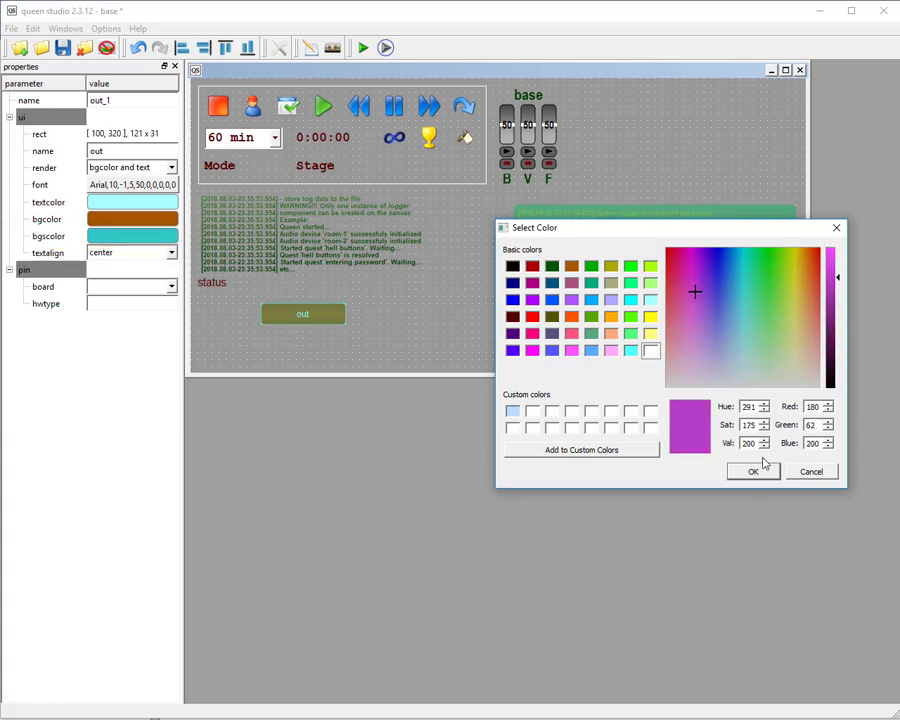
{"action": "left_click", "coordinate": [755, 472]}
{"action": "left_click", "coordinate": [60, 50]}
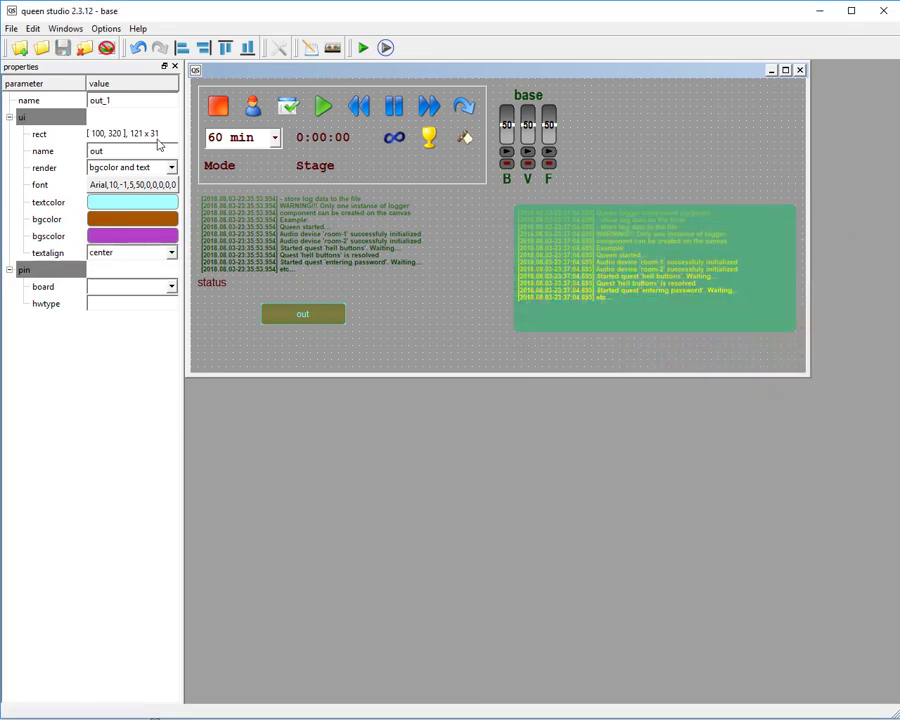
Run the project in queen room, toggle the out component on and off to check its colors, and close the room.
{"action": "left_click", "coordinate": [416, 359]}
{"action": "left_click", "coordinate": [308, 317]}
{"action": "left_click", "coordinate": [385, 47]}
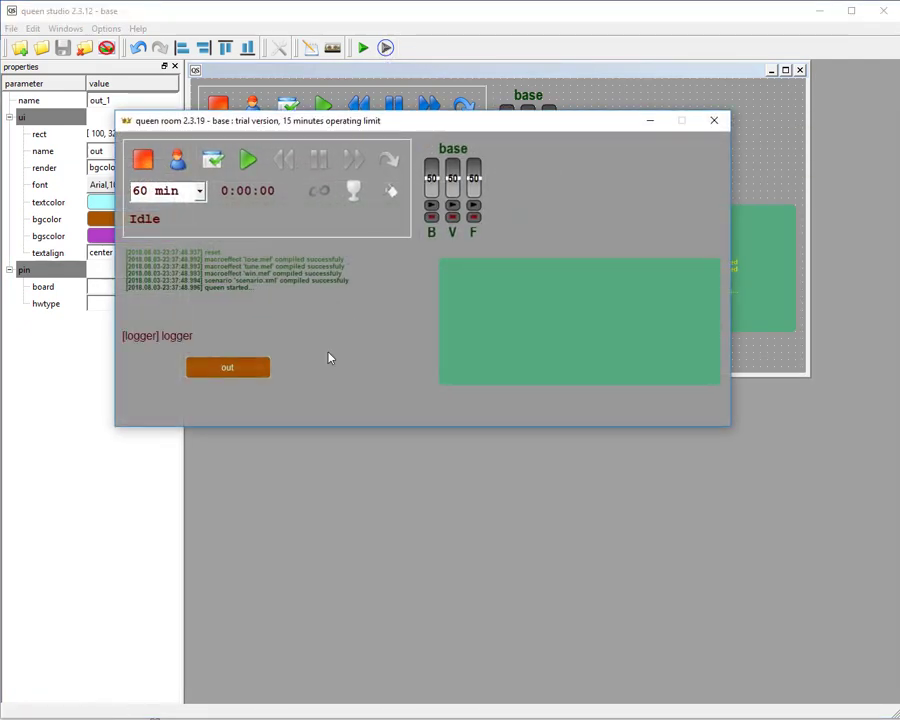
{"action": "left_click", "coordinate": [259, 377]}
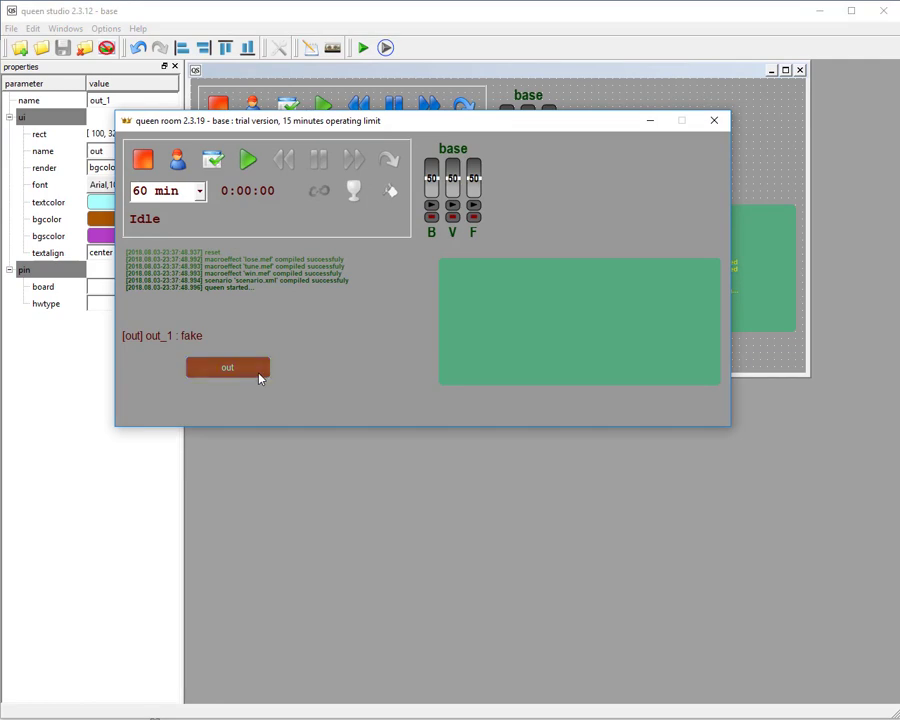
{"action": "left_click", "coordinate": [259, 377]}
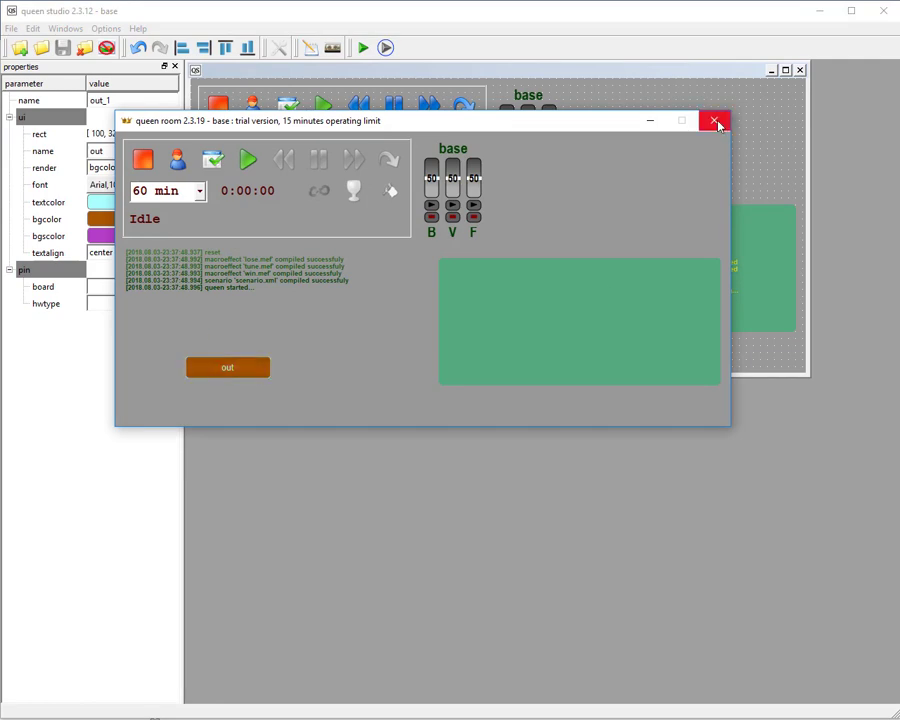
{"action": "left_click", "coordinate": [714, 121]}
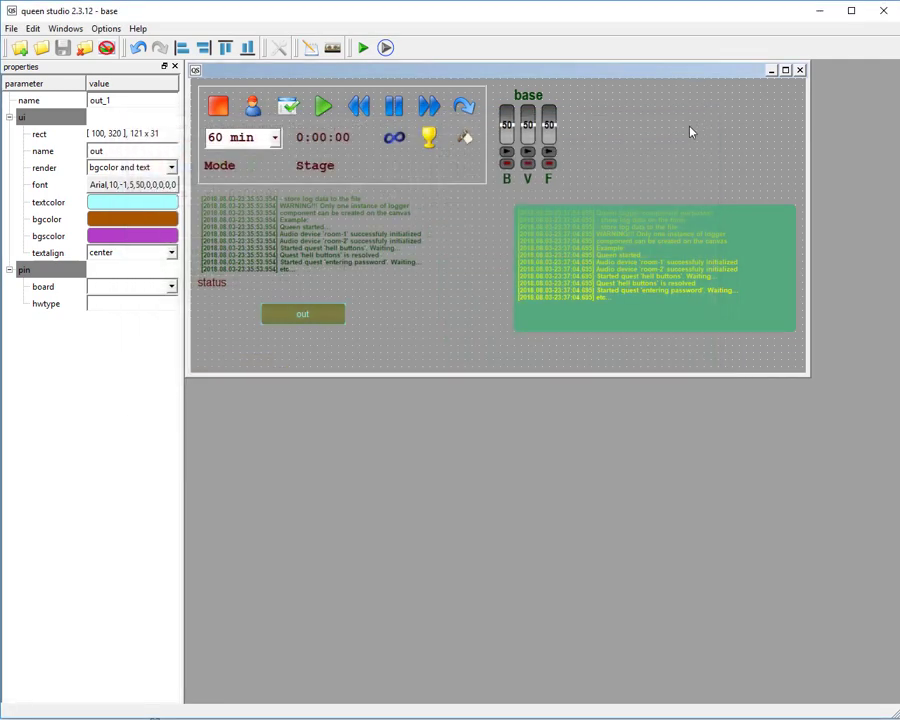
Create an electro pwm component of about 81 x 21 in the empty area beside the base volume sliders.
{"action": "left_click", "coordinate": [407, 328]}
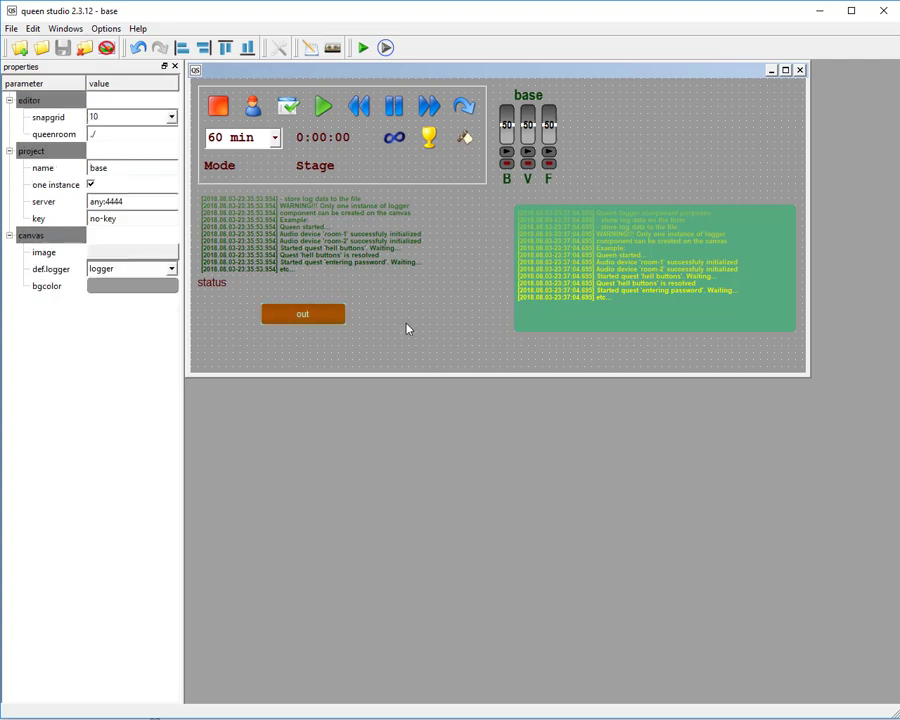
{"action": "right_click", "coordinate": [624, 124]}
{"action": "mouse_move", "coordinate": [680, 129]}
{"action": "mouse_move", "coordinate": [792, 147]}
{"action": "left_click", "coordinate": [857, 151]}
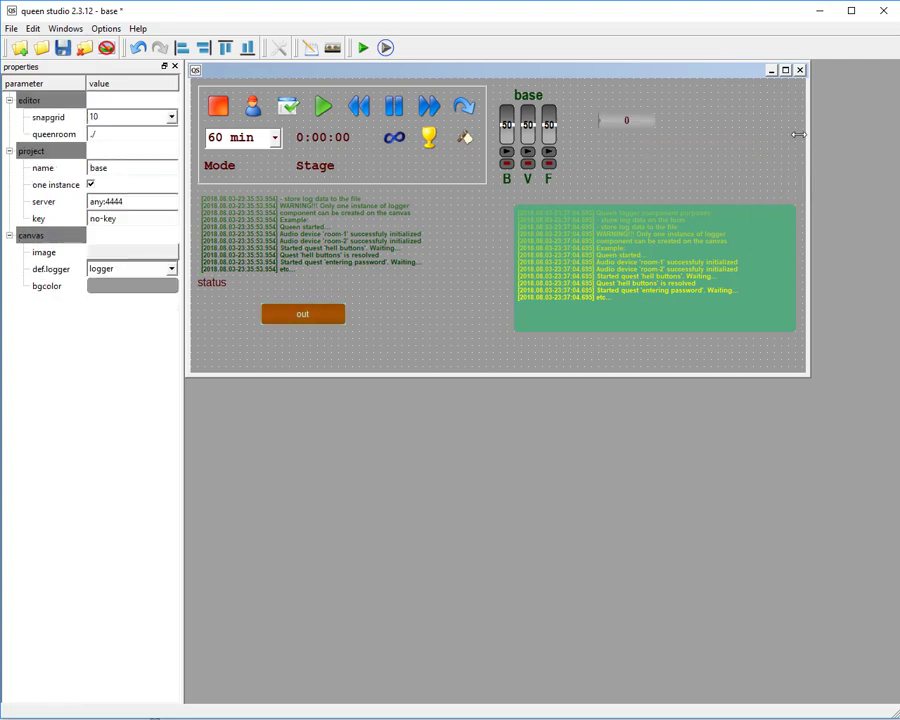
{"action": "left_click", "coordinate": [684, 119]}
Create an electro ain component just below the pwm component.
{"action": "right_click", "coordinate": [659, 154]}
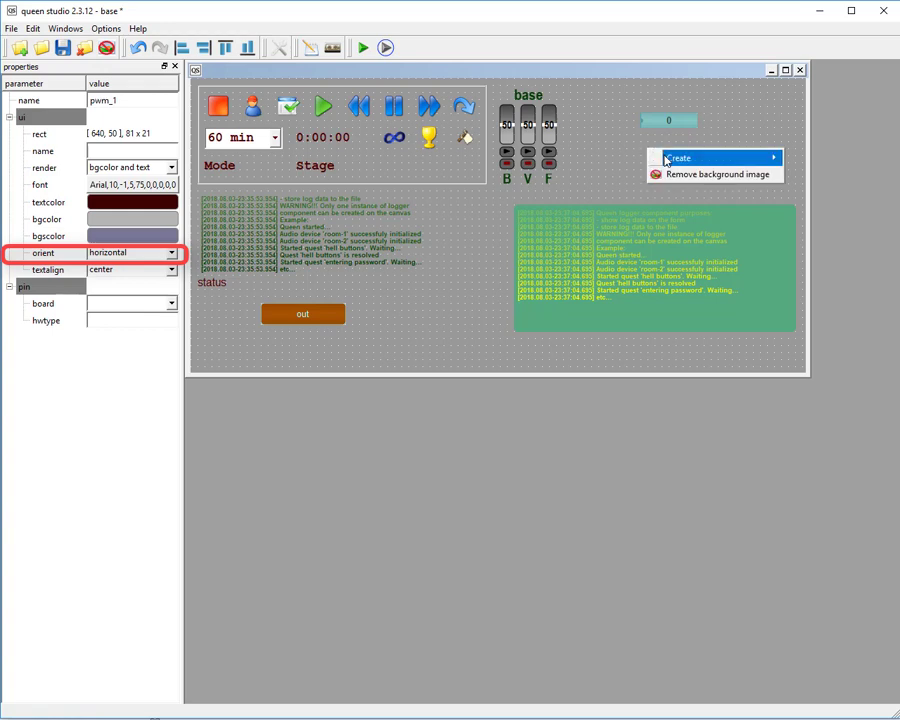
{"action": "mouse_move", "coordinate": [720, 158]}
{"action": "mouse_move", "coordinate": [815, 176]}
{"action": "left_click", "coordinate": [876, 211]}
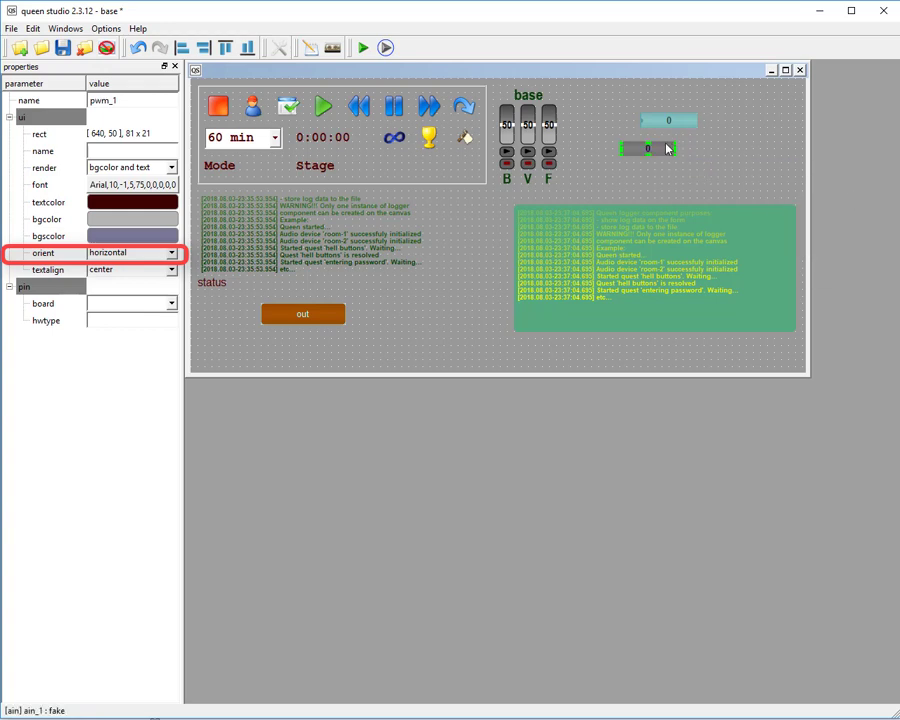
{"action": "left_click", "coordinate": [678, 149]}
Set the pwm component's orient to vertical and reshape both it and the ain component upright, the ain to about 31 x 81.
{"action": "left_click", "coordinate": [668, 120]}
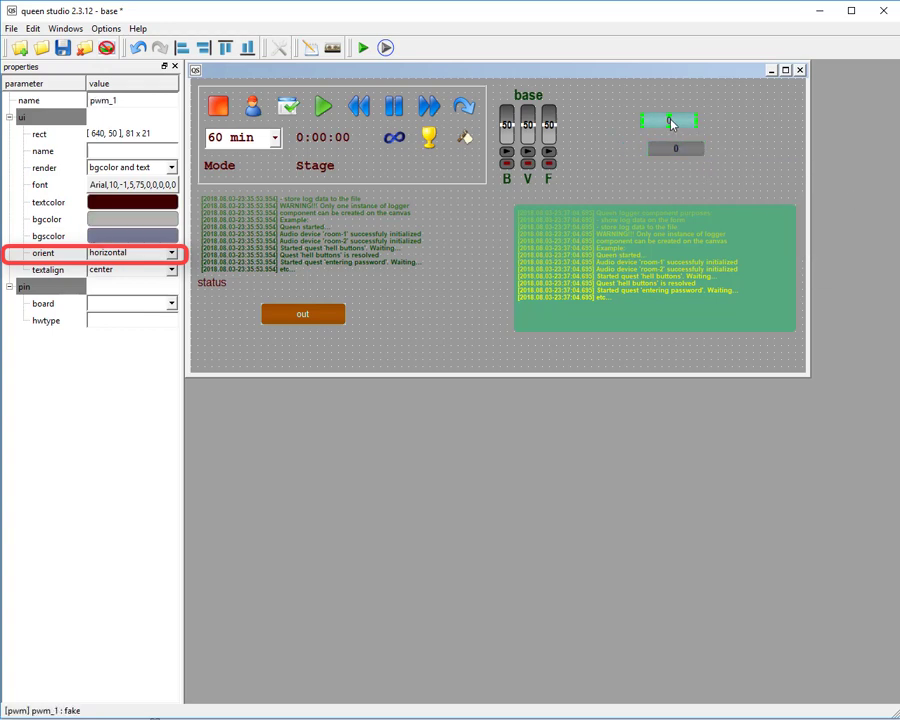
{"action": "left_click", "coordinate": [134, 254]}
{"action": "left_click", "coordinate": [127, 279]}
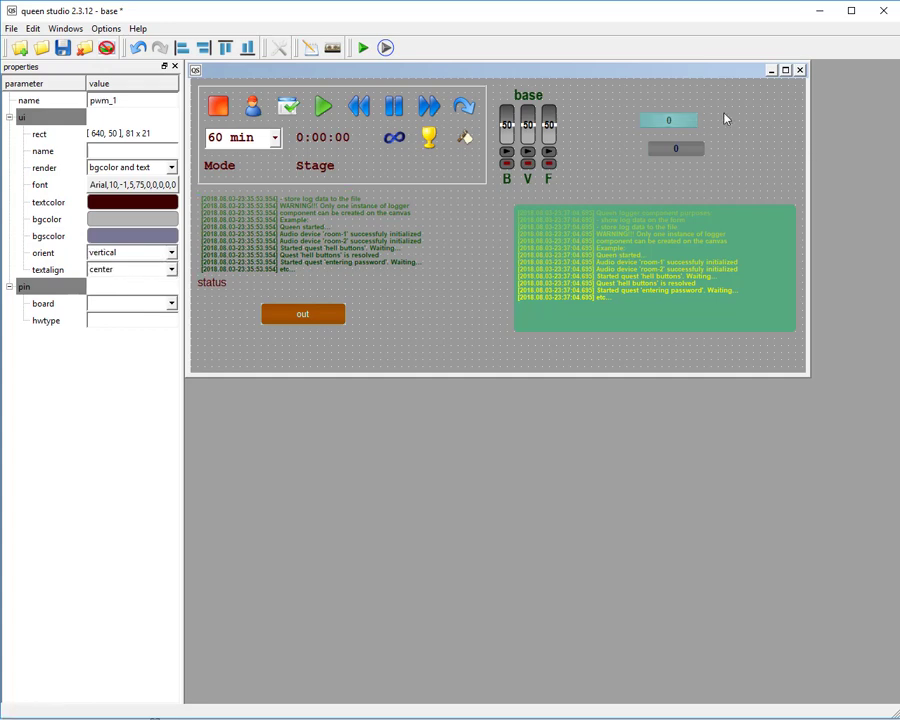
{"action": "left_click_drag", "start_coordinate": [698, 114], "coordinate": [658, 103]}
{"action": "left_click_drag", "start_coordinate": [664, 92], "coordinate": [664, 85]}
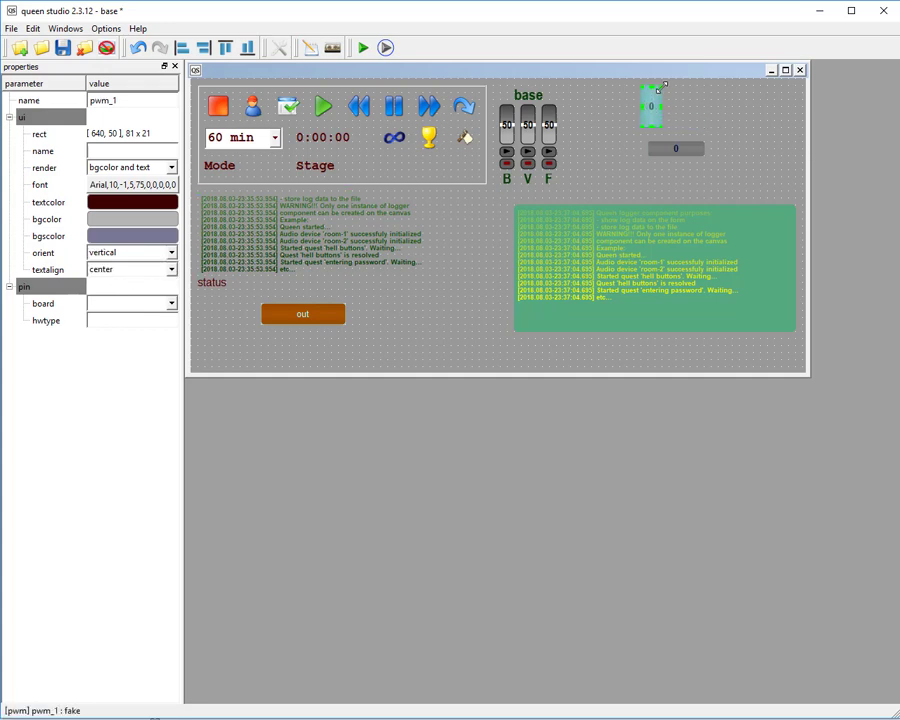
{"action": "mouse_move", "coordinate": [683, 148]}
{"action": "left_mouse_down"}
{"action": "mouse_move", "coordinate": [693, 186]}
{"action": "mouse_move", "coordinate": [720, 186]}
{"action": "mouse_move", "coordinate": [685, 139]}
{"action": "left_mouse_up"}
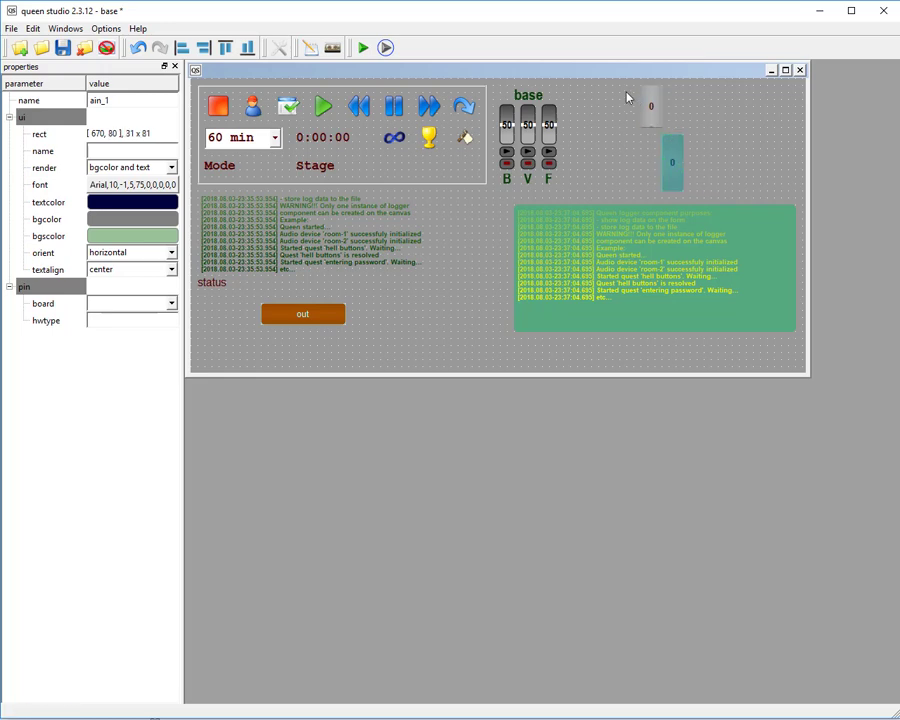
{"action": "left_click", "coordinate": [625, 89]}
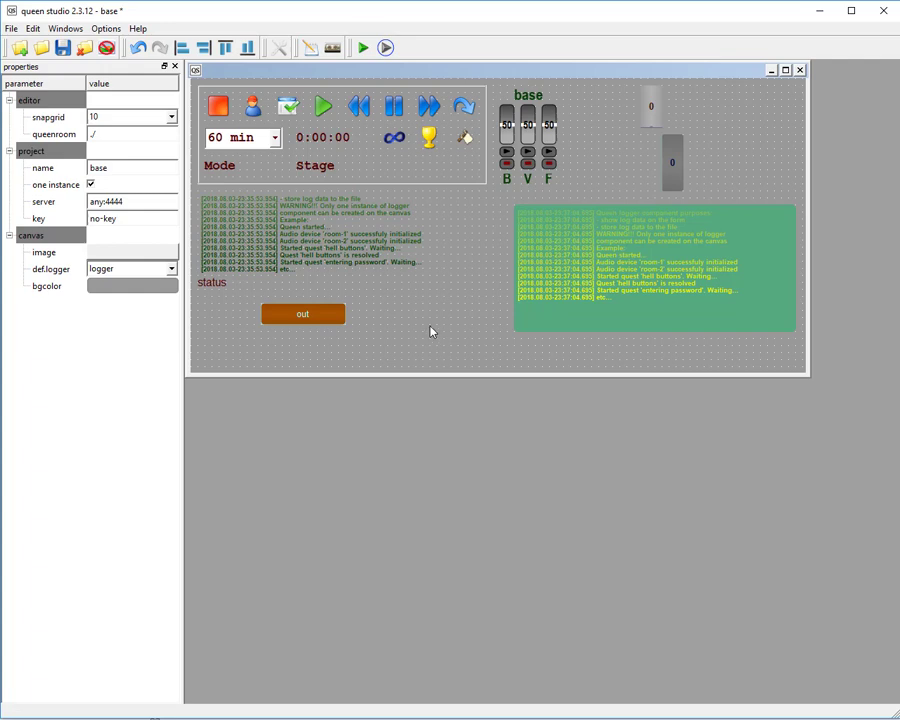
Set the out component's textalign to left-top and the ain component's textalign to right-bottom.
{"action": "left_click", "coordinate": [316, 315]}
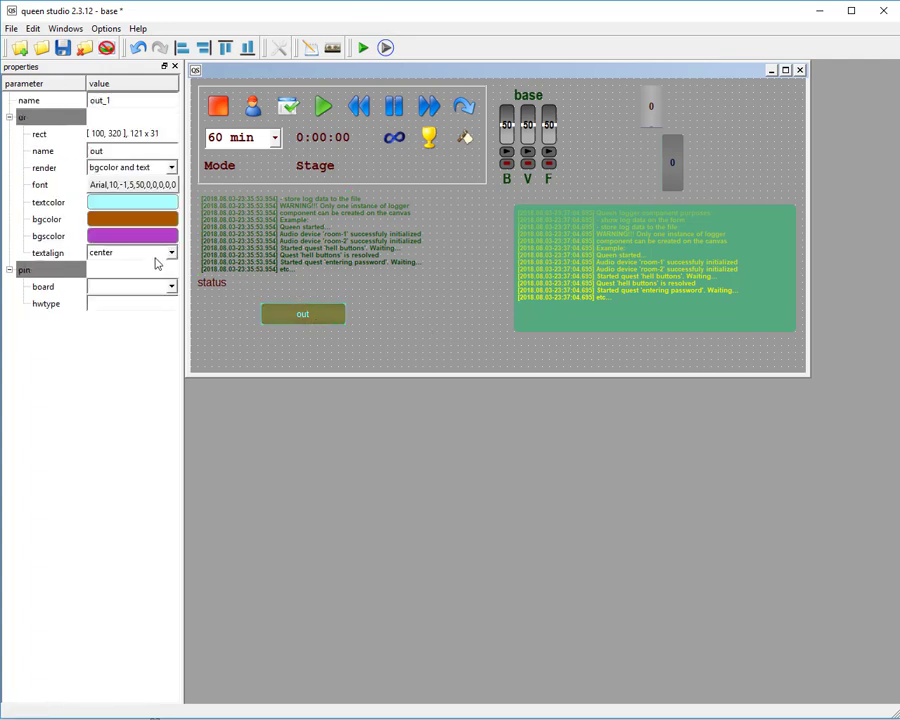
{"action": "left_click", "coordinate": [157, 254]}
{"action": "left_click", "coordinate": [150, 264]}
{"action": "left_click", "coordinate": [672, 163]}
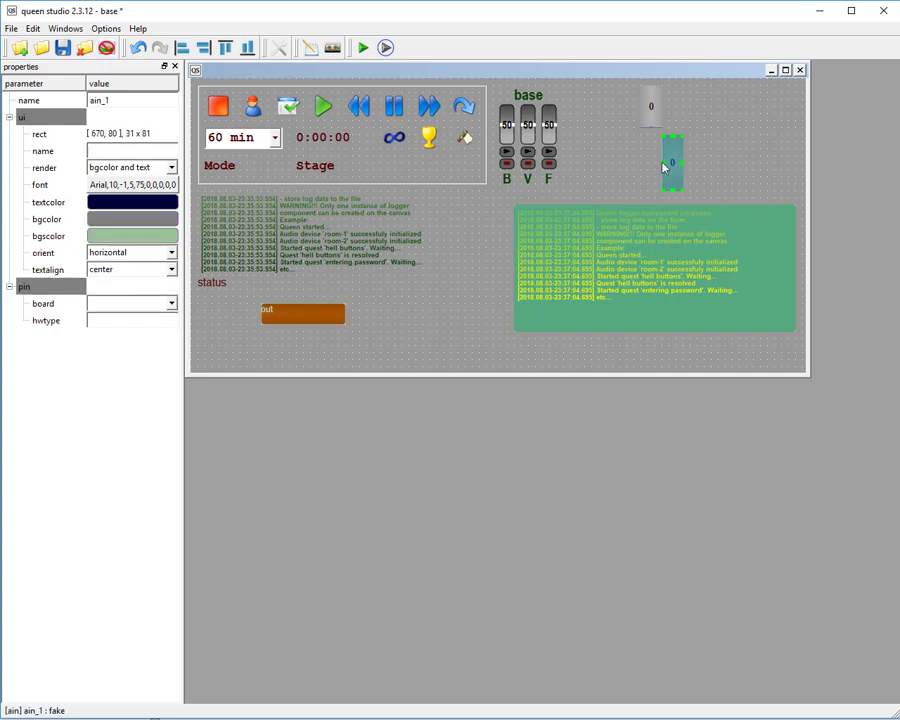
{"action": "left_click", "coordinate": [134, 268]}
{"action": "left_click", "coordinate": [124, 369]}
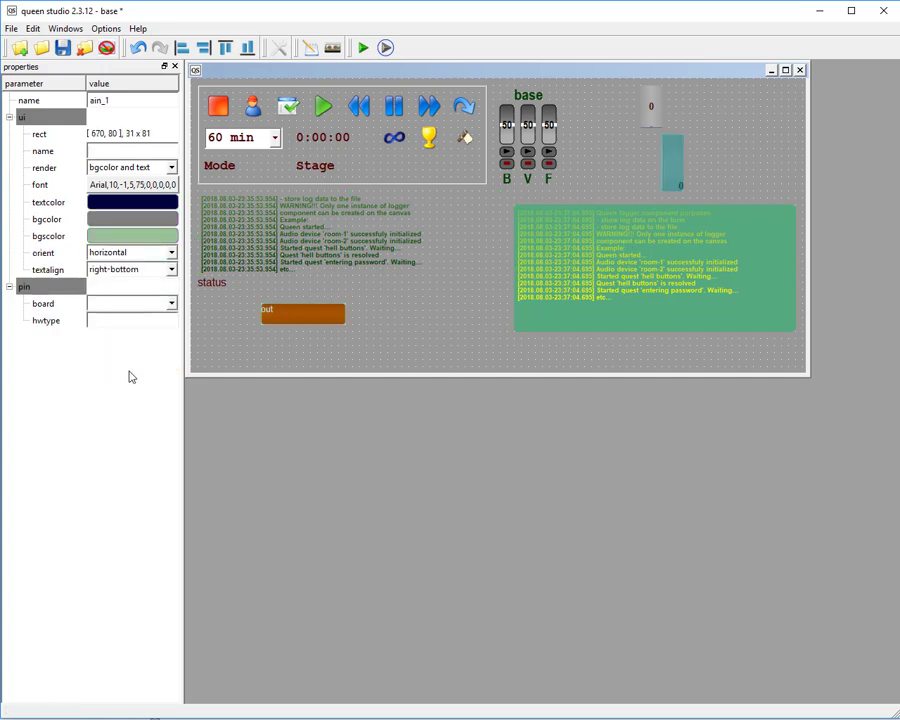
Set the out component's textalign to center and try placeholder text in its ui name.
{"action": "left_click", "coordinate": [326, 318]}
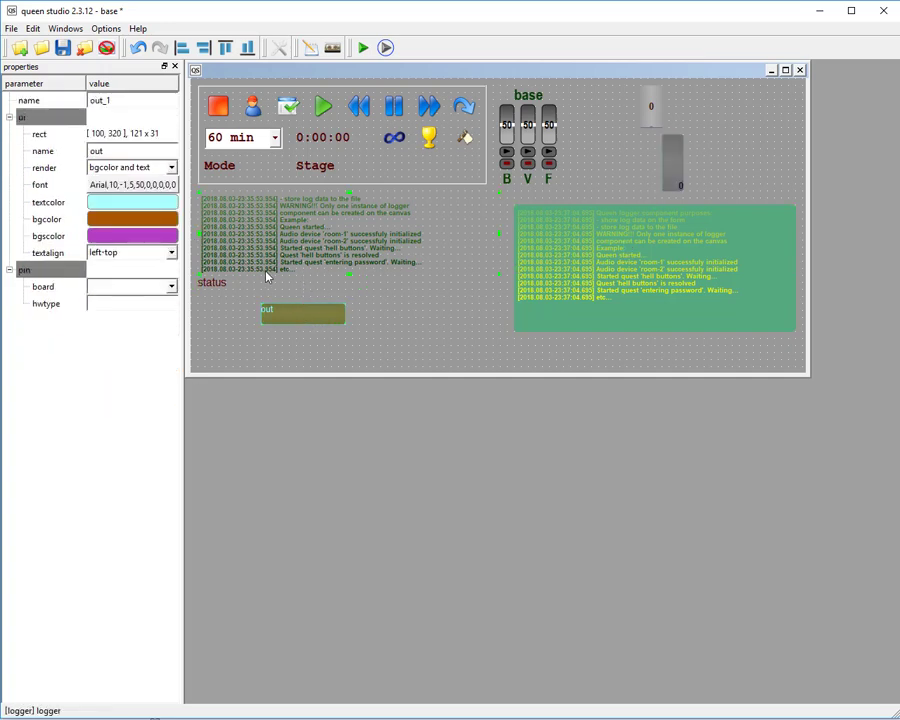
{"action": "left_click", "coordinate": [134, 151]}
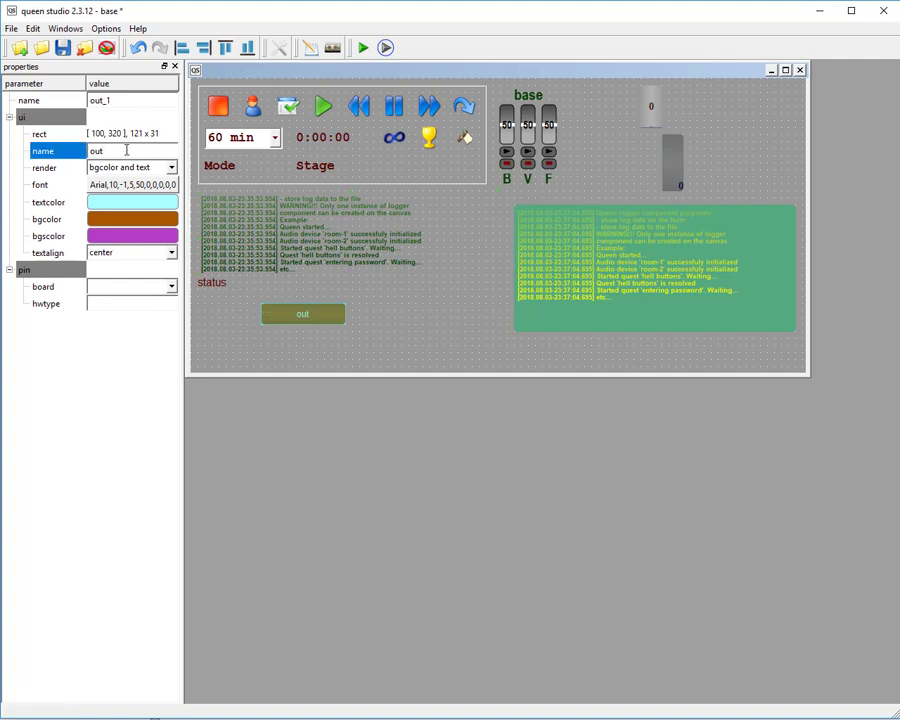
{"action": "type", "text": "dfgksdj"}
{"action": "key", "text": "BackSpace"}
{"action": "key", "text": "BackSpace"}
{"action": "key", "text": "BackSpace"}
{"action": "key", "text": "BackSpace"}
{"action": "key", "text": "BackSpace"}
{"action": "key", "text": "BackSpace"}
{"action": "key", "text": "BackSpace"}
{"action": "key", "text": "BackSpace"}
{"action": "key", "text": "BackSpace"}
{"action": "key", "text": "BackSpace"}
Set the out component's name to ml11 and its ui name to door.
{"action": "left_click_drag", "start_coordinate": [129, 103], "coordinate": [40, 85]}
{"action": "type", "text": "m"}
{"action": "type", "text": "ml11"}
{"action": "double_click", "coordinate": [113, 146]}
{"action": "type", "text": "oo"}
{"action": "type", "text": "d"}
{"action": "left_click_drag", "start_coordinate": [112, 100], "coordinate": [72, 100]}
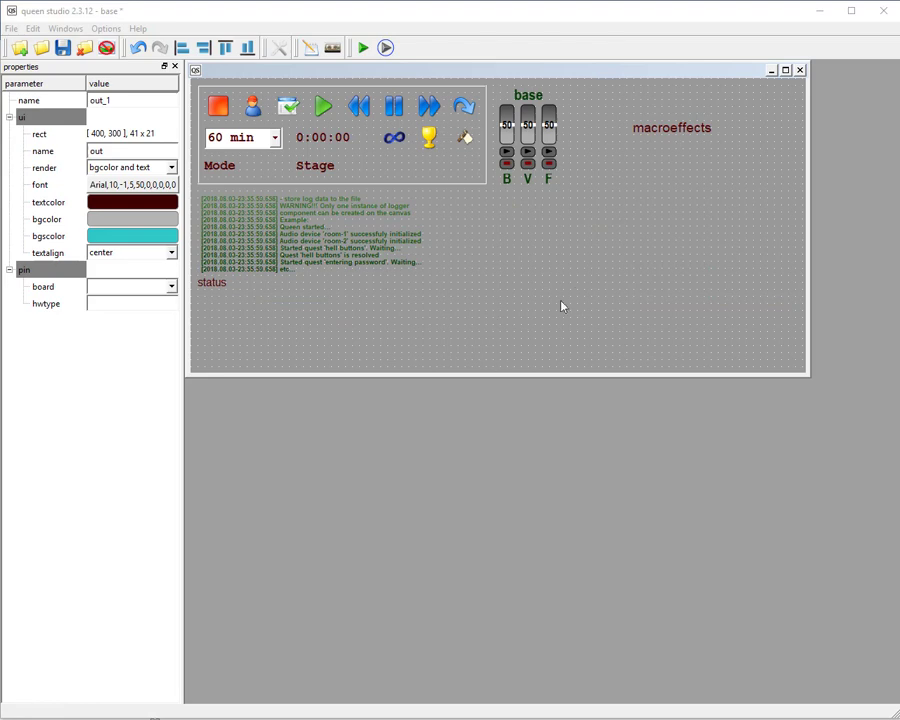
Create an electro out component below the macroeffects label, widened to about 91 x 21 at [550, 200].
{"action": "right_click", "coordinate": [576, 260]}
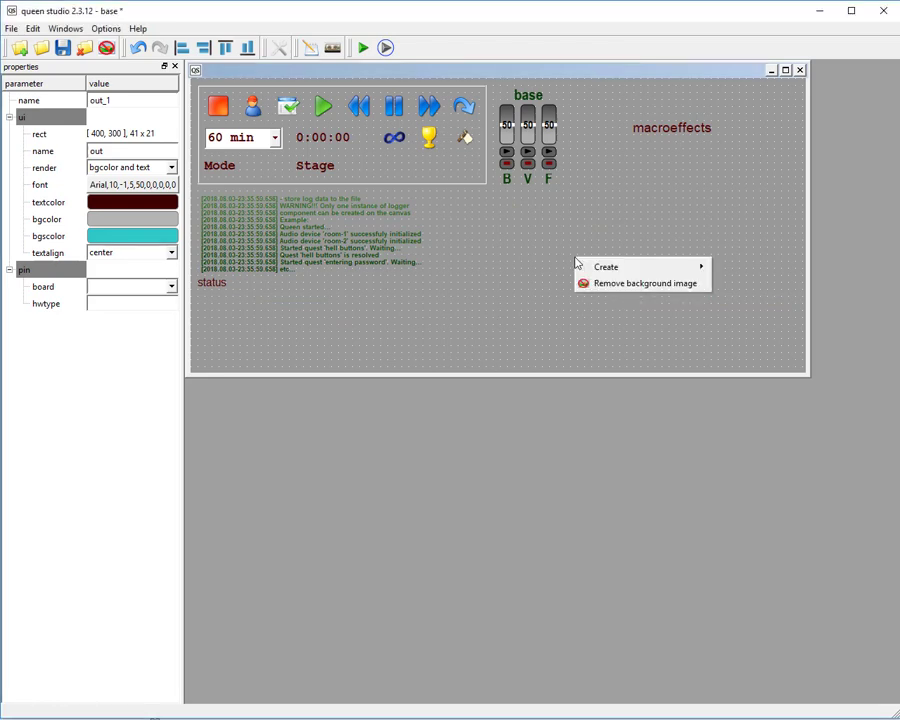
{"action": "mouse_move", "coordinate": [623, 266]}
{"action": "mouse_move", "coordinate": [740, 286]}
{"action": "left_click", "coordinate": [802, 303]}
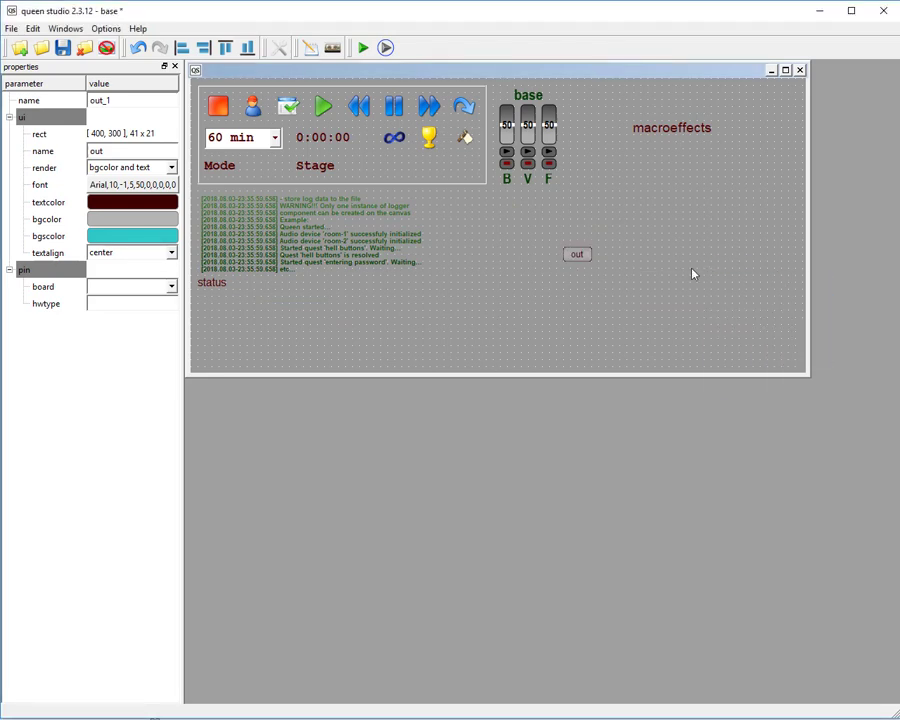
{"action": "left_click_drag", "start_coordinate": [575, 254], "coordinate": [642, 246]}
Create a second electro out component below the first one and make it wider than the first.
{"action": "right_click", "coordinate": [594, 250]}
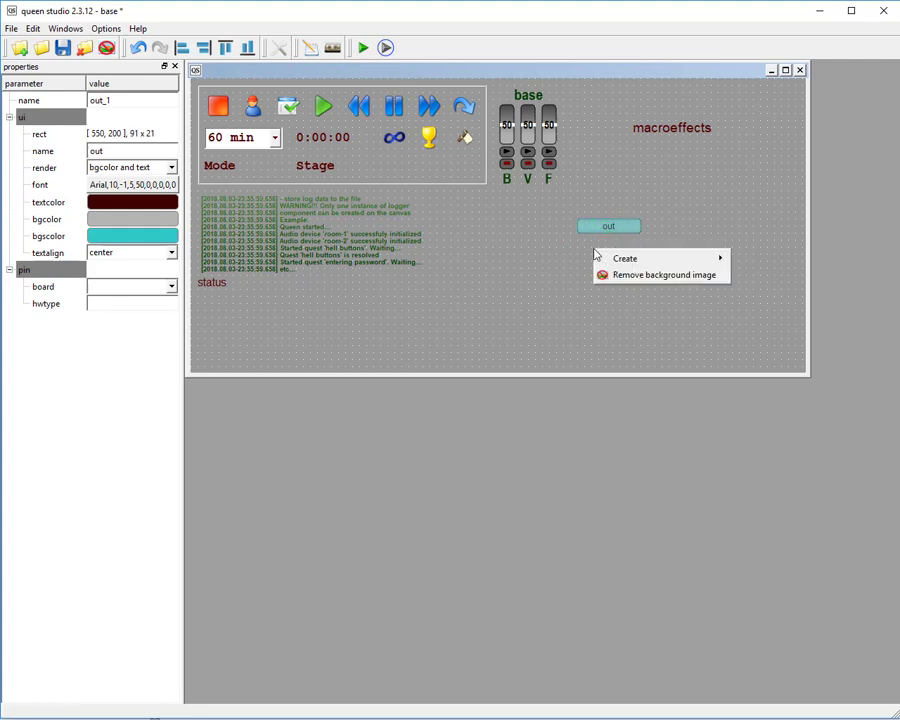
{"action": "mouse_move", "coordinate": [716, 257]}
{"action": "left_click", "coordinate": [740, 280]}
{"action": "right_click", "coordinate": [605, 264]}
{"action": "mouse_move", "coordinate": [625, 268]}
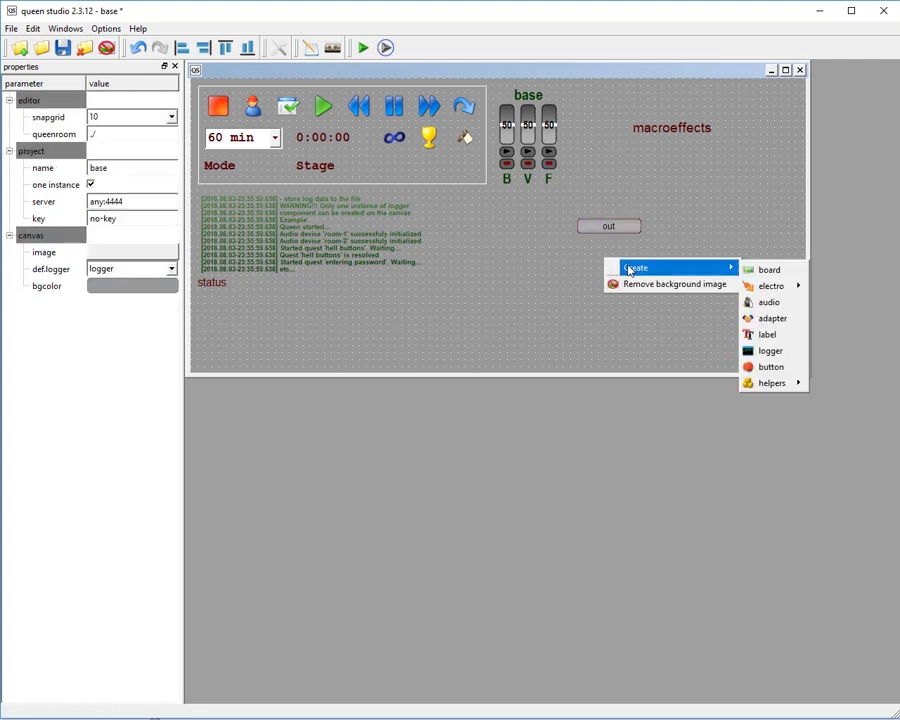
{"action": "mouse_move", "coordinate": [773, 285]}
{"action": "left_click", "coordinate": [806, 303]}
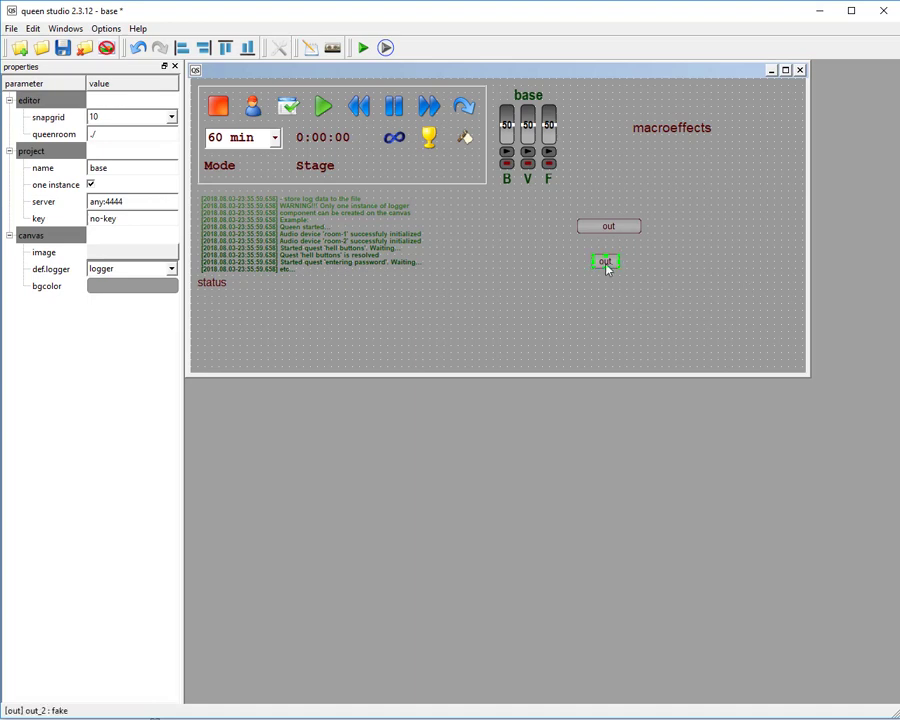
{"action": "left_click_drag", "start_coordinate": [619, 267], "coordinate": [690, 267]}
Create a third electro out component below the second one and widen it.
{"action": "right_click", "coordinate": [579, 296]}
{"action": "mouse_move", "coordinate": [669, 302]}
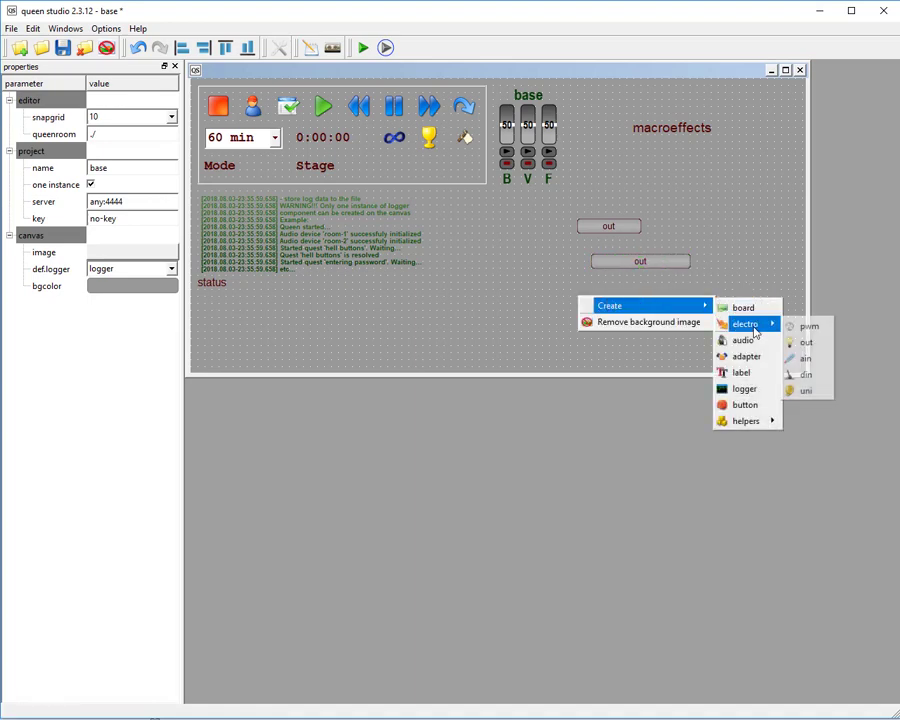
{"action": "left_click", "coordinate": [750, 342]}
{"action": "left_click_drag", "start_coordinate": [591, 300], "coordinate": [628, 302]}
{"action": "left_click", "coordinate": [655, 295]}
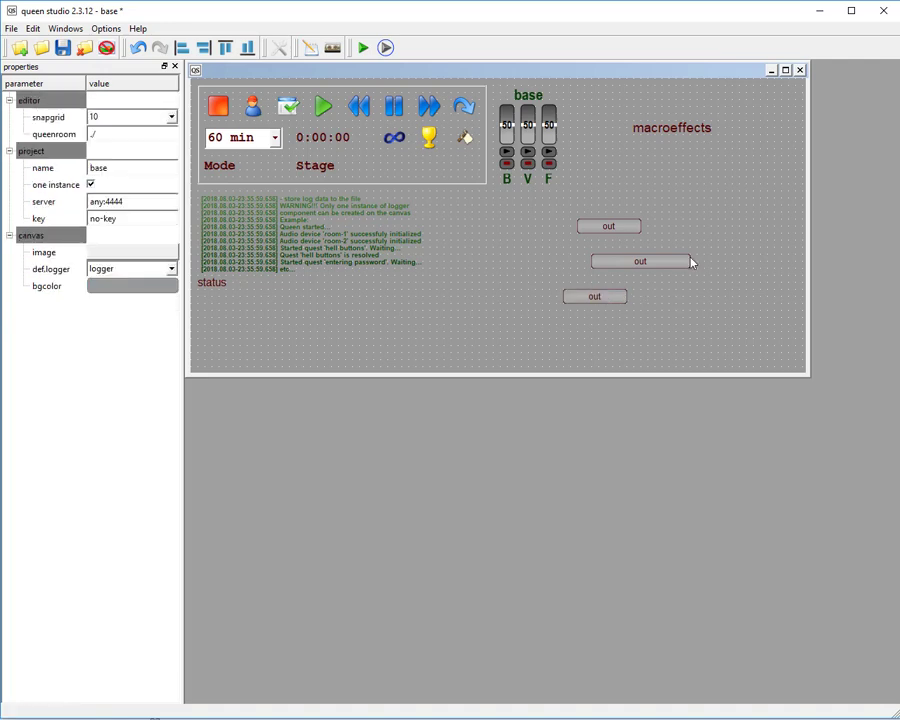
Create a fourth electro out component just below the macroeffects label, widen it to about 121 x 21 and select it.
{"action": "right_click", "coordinate": [689, 190]}
{"action": "mouse_move", "coordinate": [755, 197]}
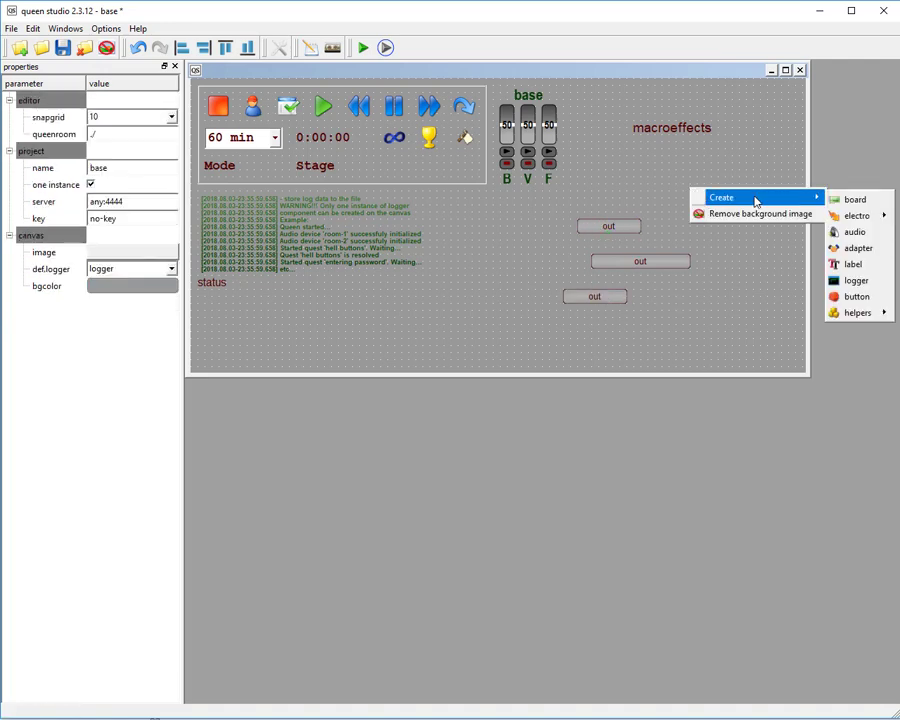
{"action": "left_click", "coordinate": [898, 217]}
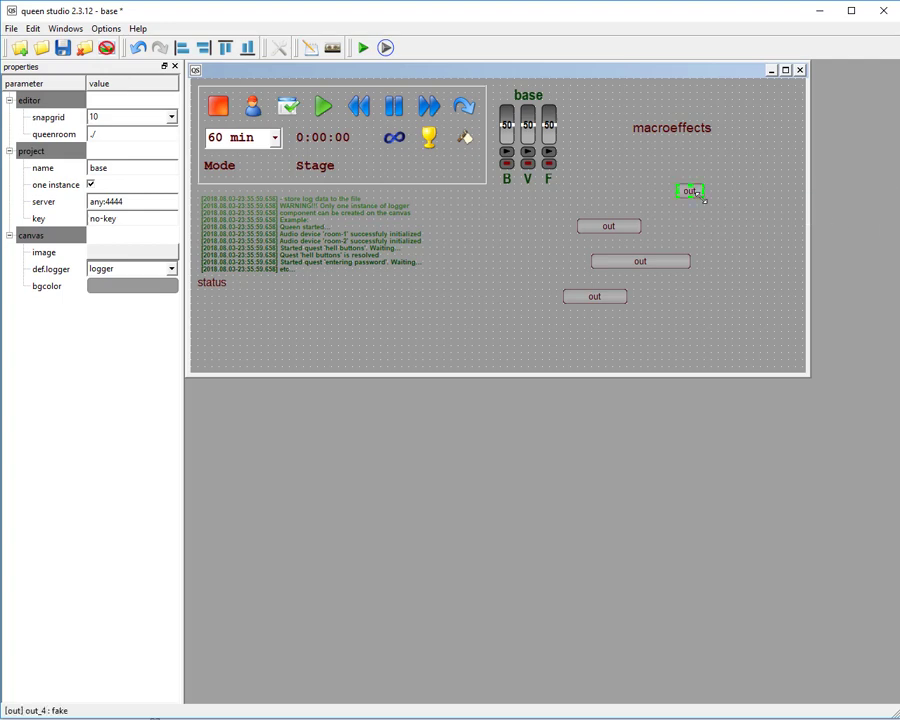
{"action": "left_click_drag", "start_coordinate": [702, 196], "coordinate": [739, 203]}
{"action": "left_click", "coordinate": [735, 191]}
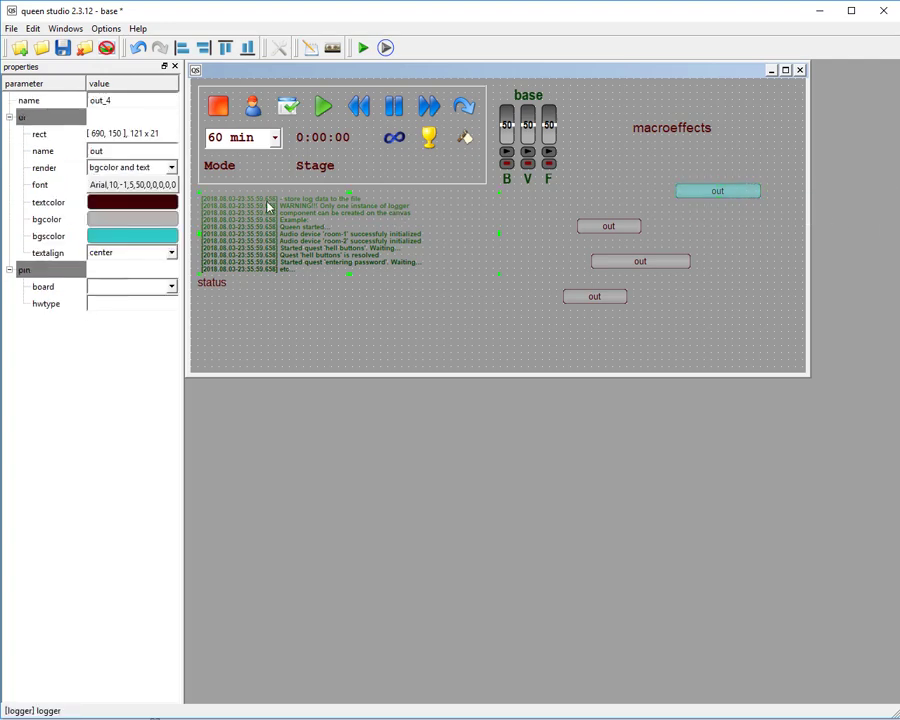
Set the font of the selected out component below the macroeffects label to Arial Bold, size 12.
{"action": "left_click", "coordinate": [152, 190]}
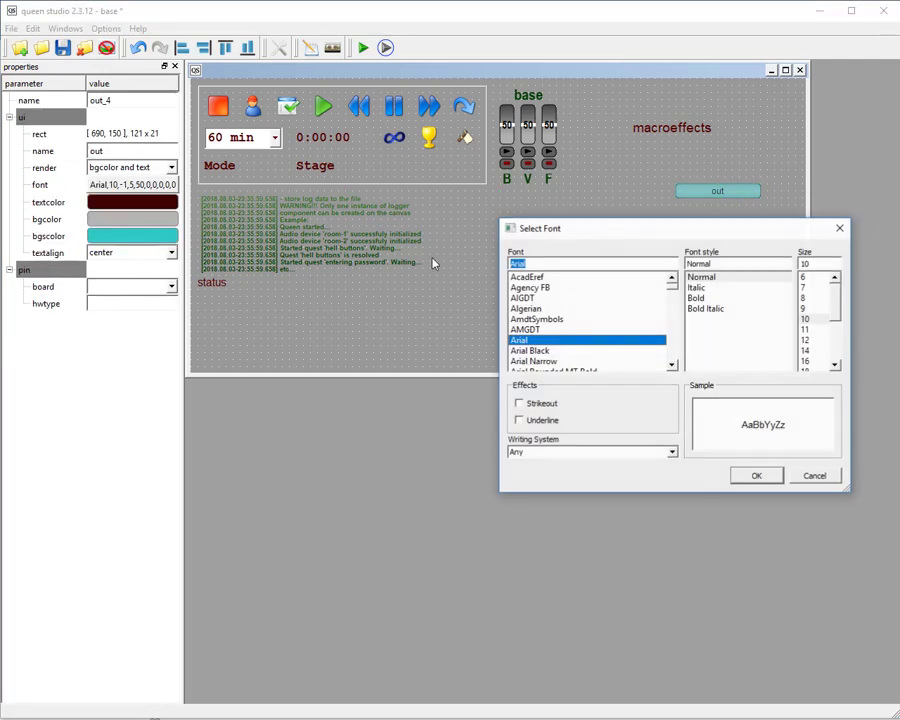
{"action": "left_click", "coordinate": [813, 340]}
{"action": "left_click", "coordinate": [756, 475]}
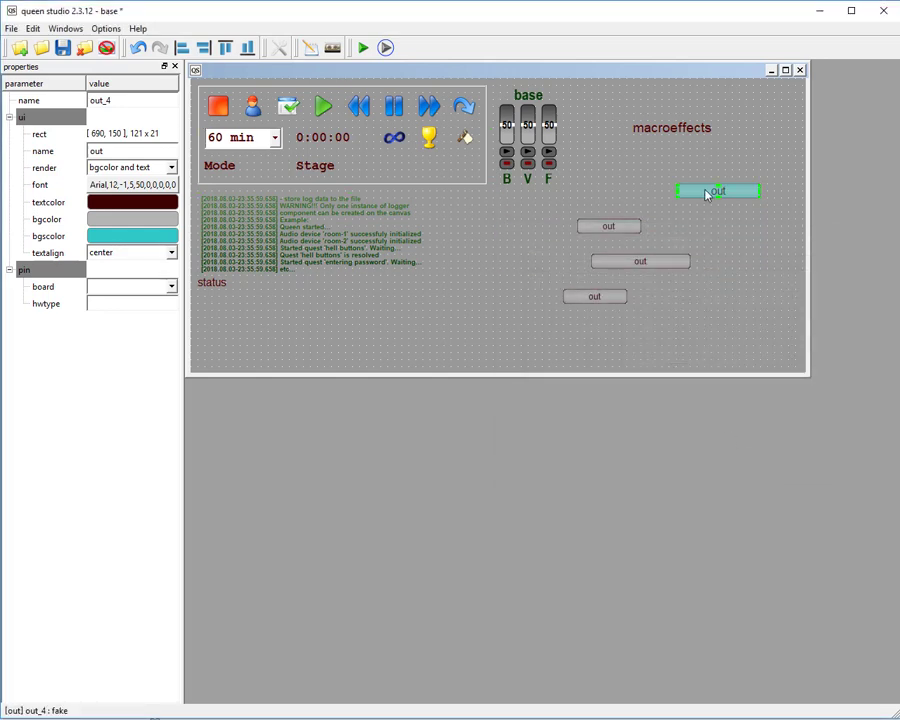
{"action": "left_click", "coordinate": [135, 185]}
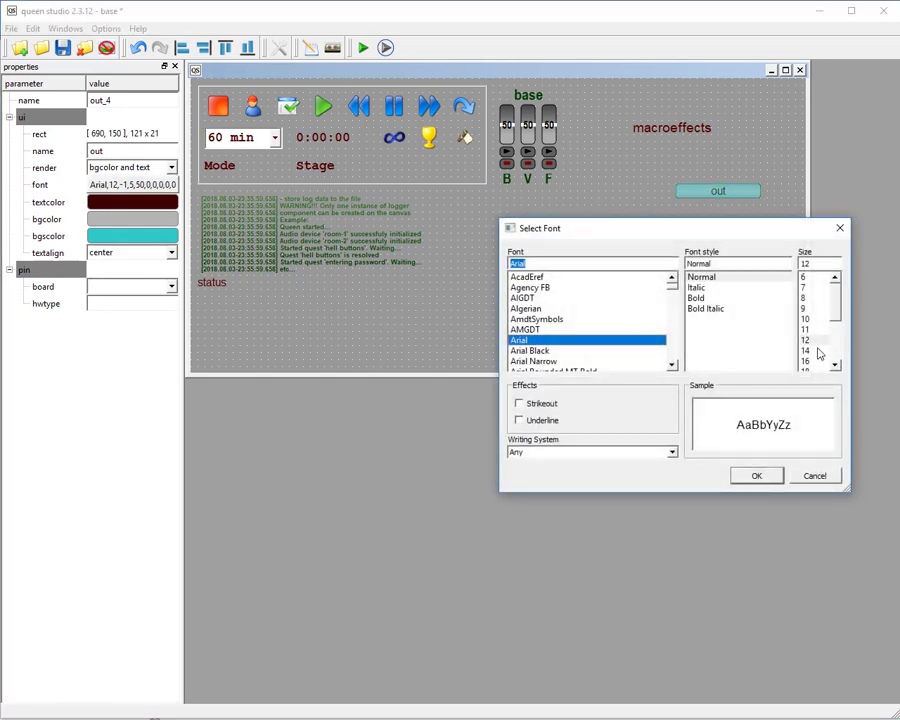
{"action": "left_click", "coordinate": [697, 299]}
{"action": "left_click", "coordinate": [762, 478]}
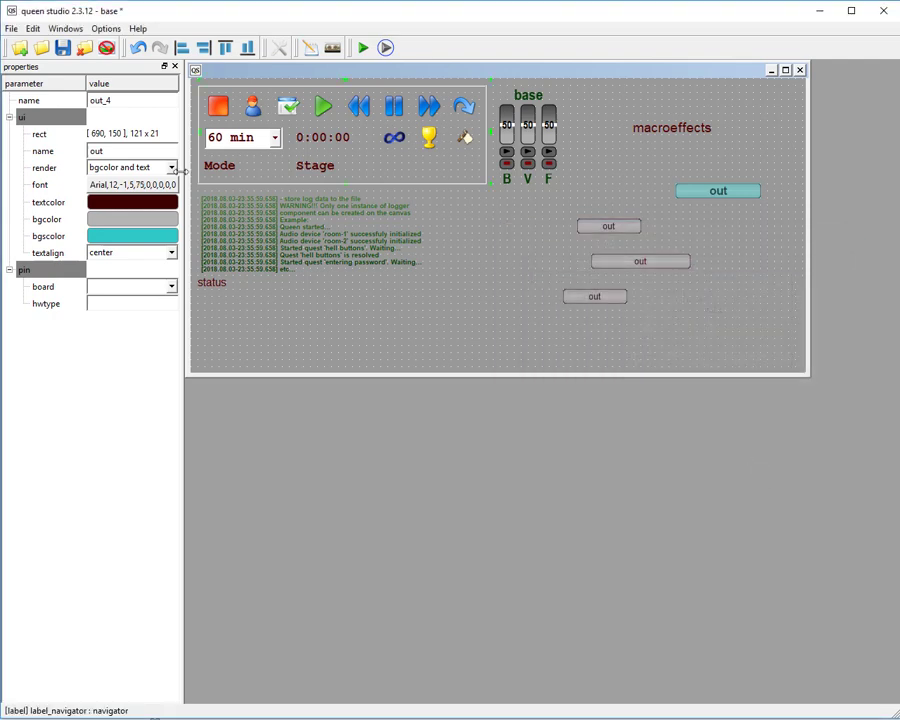
Set the out component's textcolor to bright yellow-green and its bgcolor to black.
{"action": "left_click", "coordinate": [128, 203]}
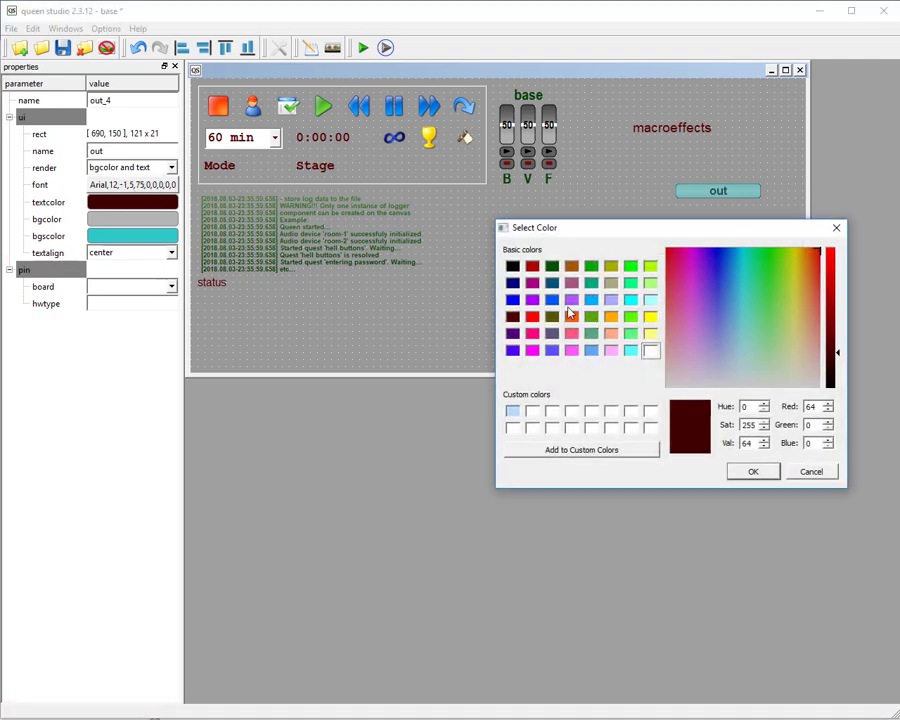
{"action": "left_click", "coordinate": [650, 266]}
{"action": "left_click", "coordinate": [752, 472]}
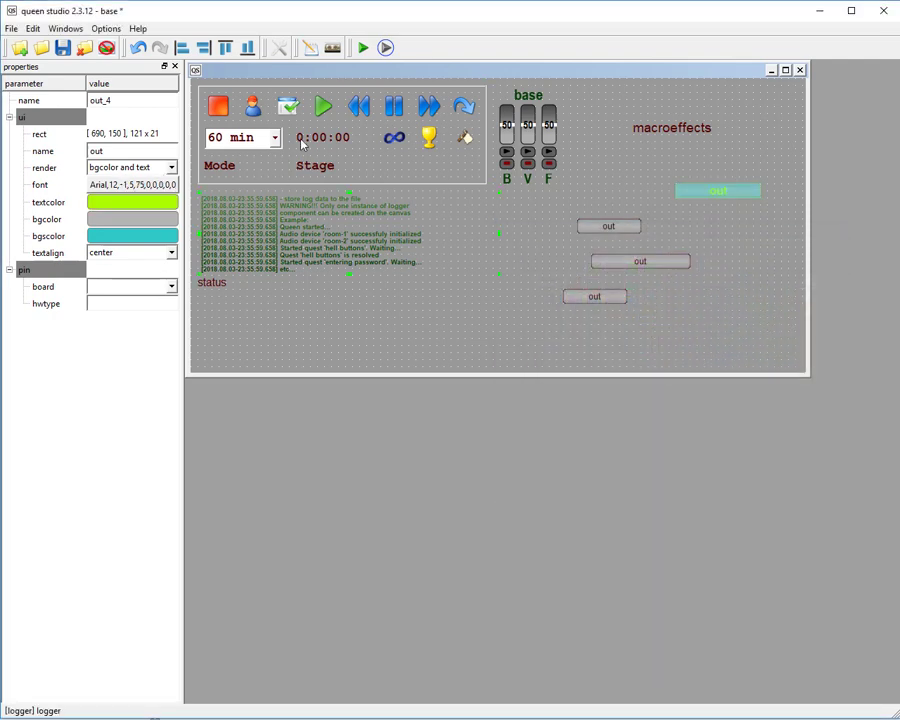
{"action": "left_click", "coordinate": [133, 226]}
{"action": "left_click", "coordinate": [512, 266]}
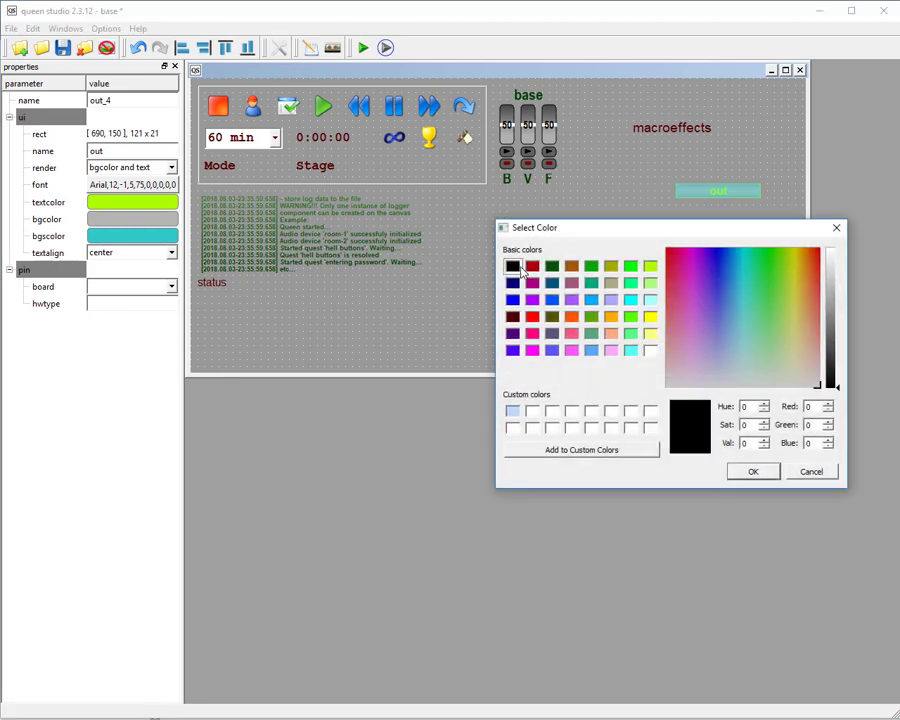
{"action": "left_click", "coordinate": [752, 472]}
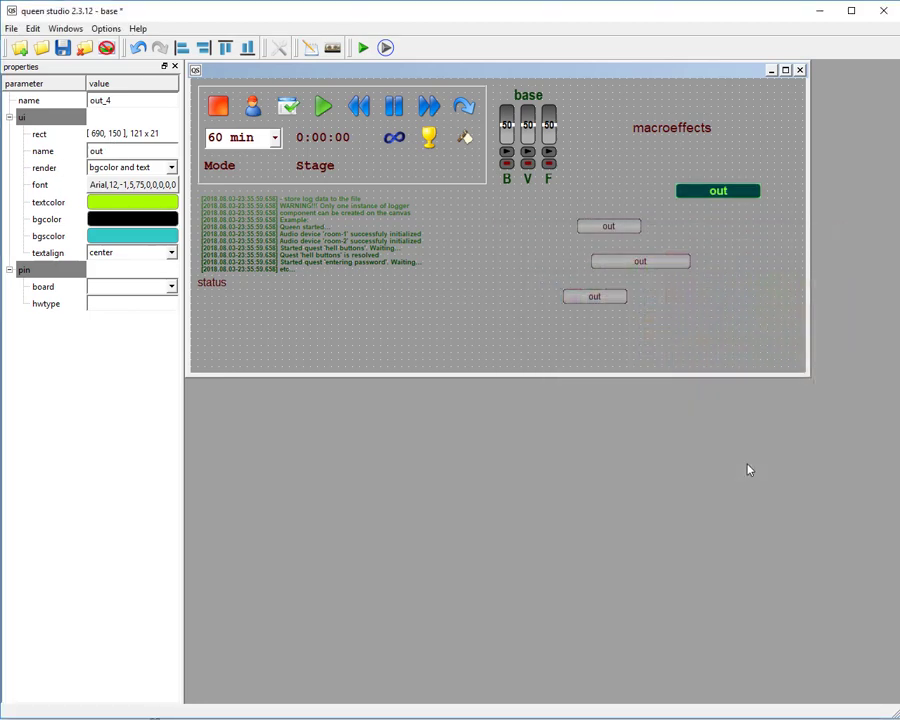
Set the out component's bgscolor to light lavender (170, 170, 255).
{"action": "left_click", "coordinate": [130, 237]}
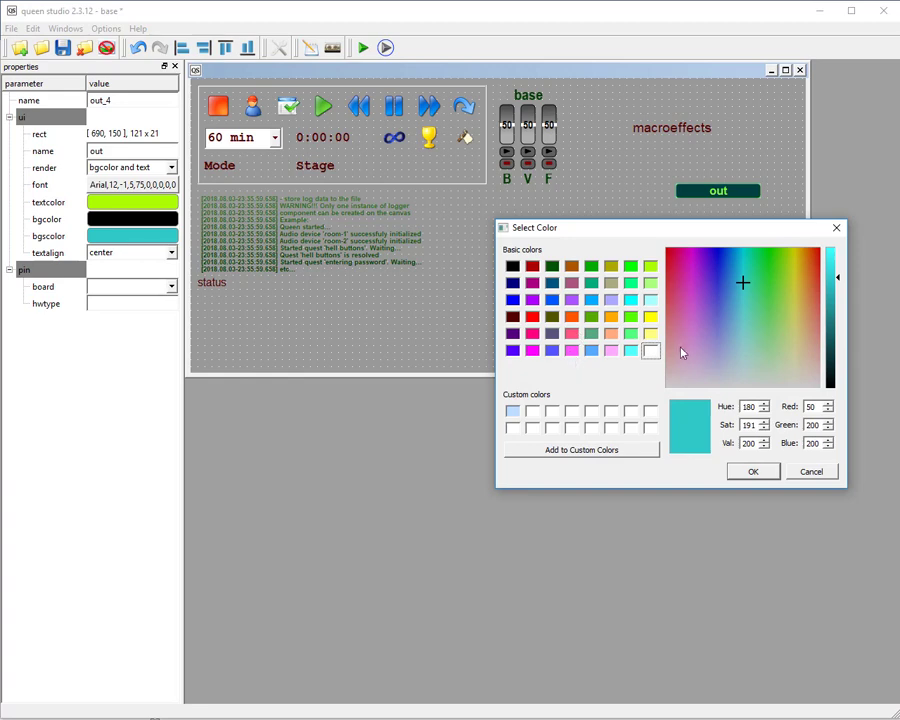
{"action": "left_click", "coordinate": [611, 302]}
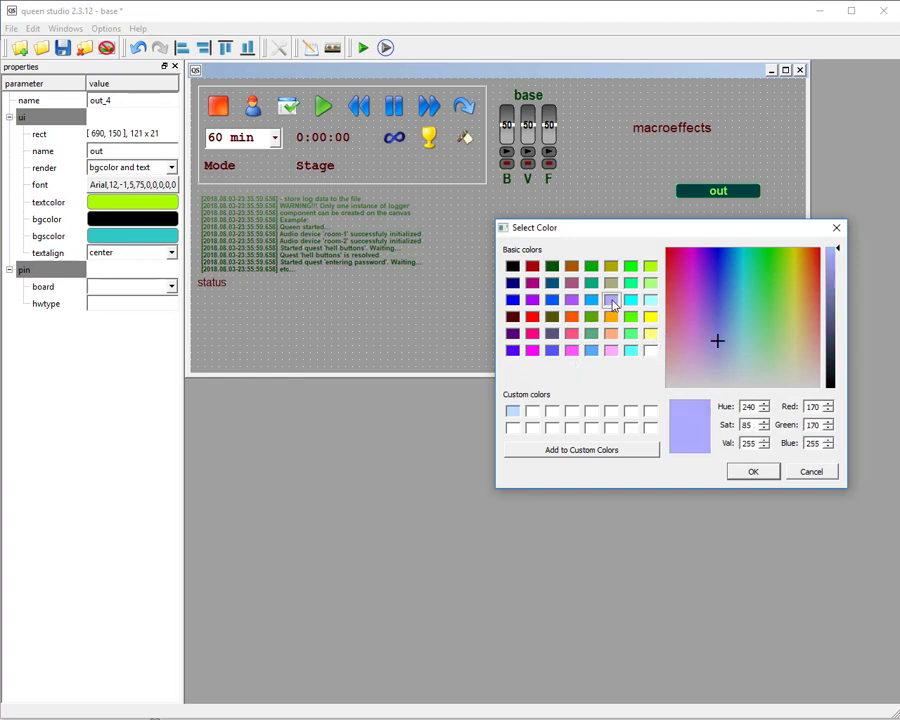
{"action": "left_click", "coordinate": [748, 473]}
Save the project and test-run it by switching on the restyled out component, closing the queen room window when done.
{"action": "left_click", "coordinate": [62, 47]}
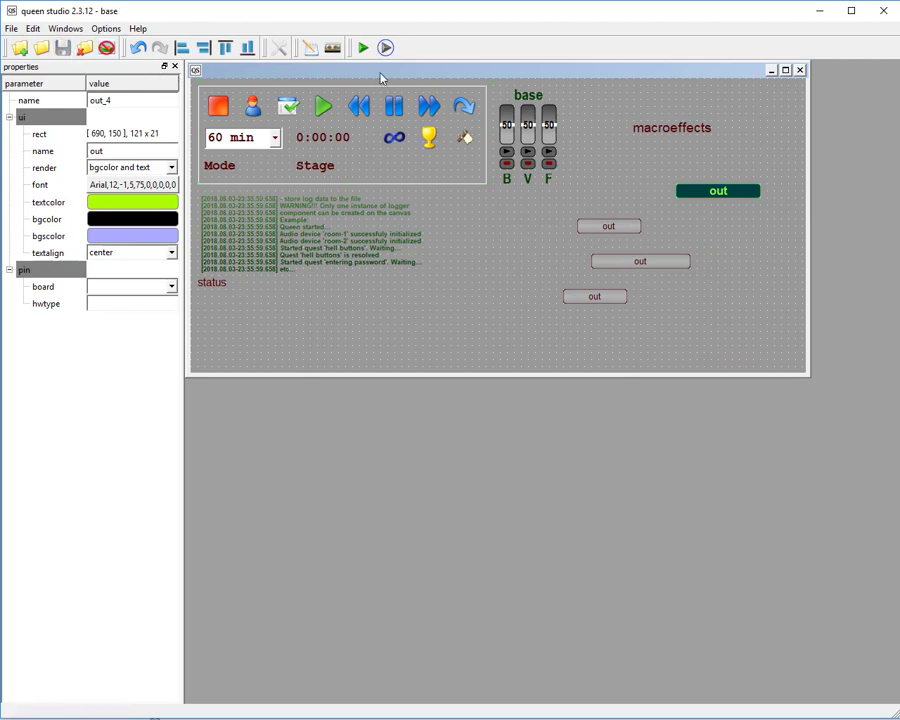
{"action": "left_click", "coordinate": [389, 49]}
{"action": "left_click", "coordinate": [587, 177]}
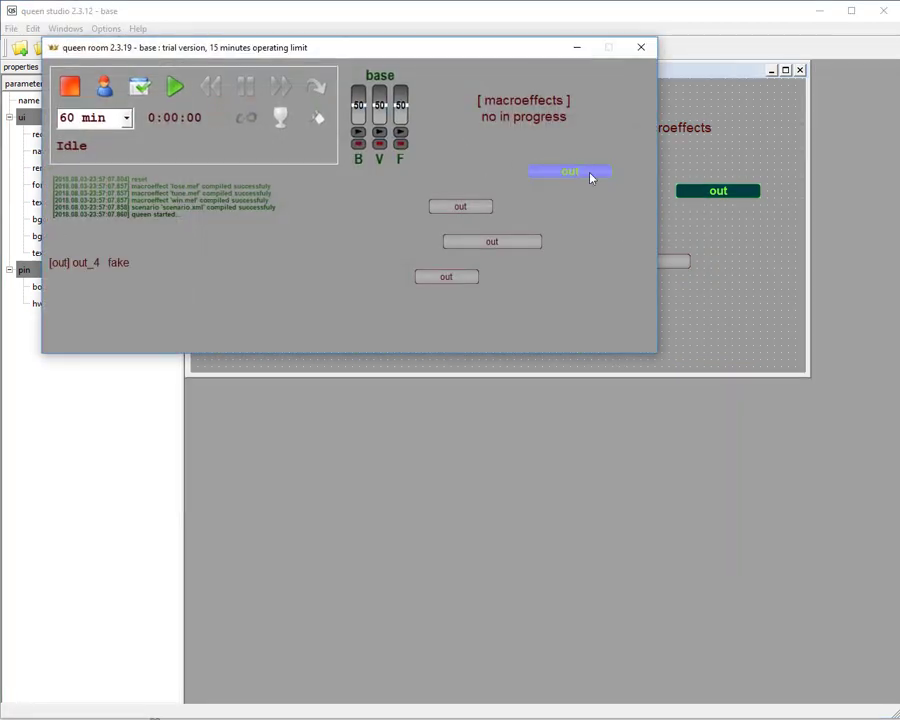
{"action": "left_click", "coordinate": [641, 48]}
Copy the style of the restyled out component just below the macroeffects label.
{"action": "left_click", "coordinate": [750, 254]}
{"action": "left_click", "coordinate": [718, 190]}
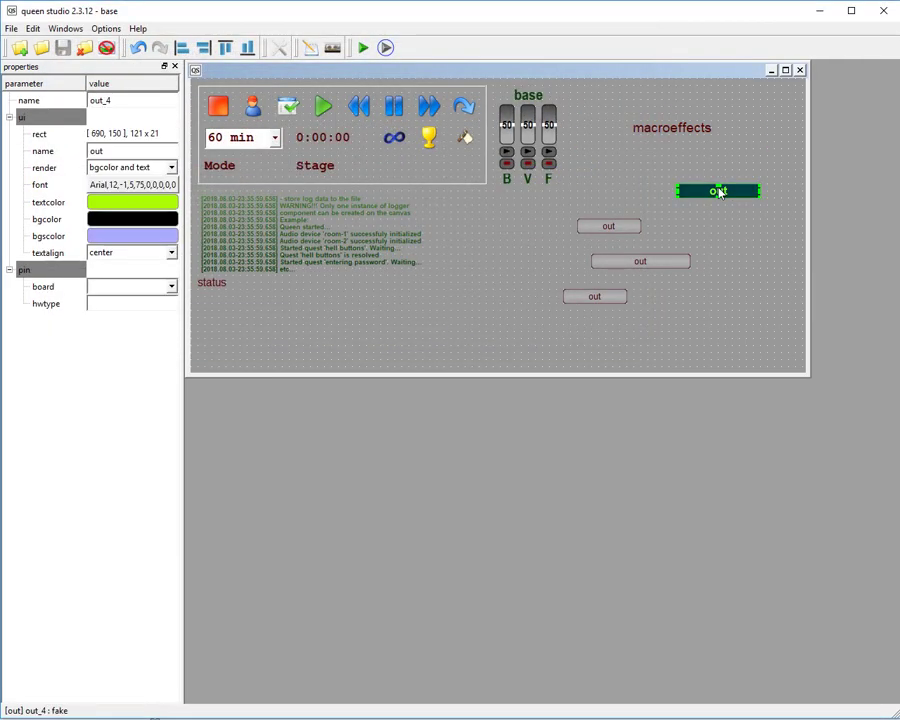
{"action": "right_click", "coordinate": [718, 190]}
{"action": "left_click", "coordinate": [785, 276]}
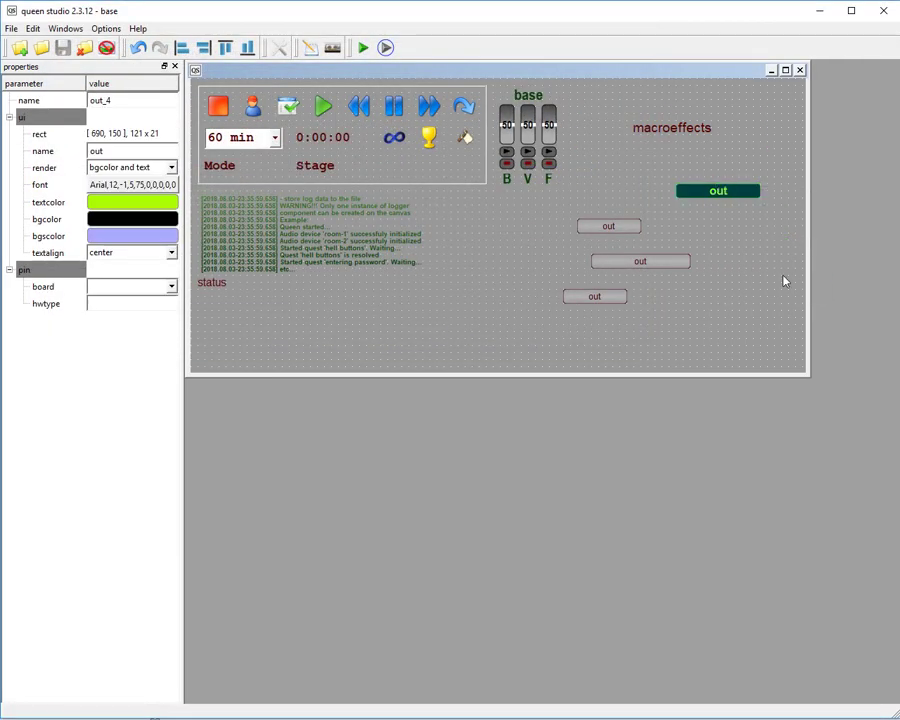
Select all relative items of the restyled out component and paste the copied style onto them.
{"action": "left_click", "coordinate": [755, 247]}
{"action": "left_click", "coordinate": [727, 193]}
{"action": "right_click", "coordinate": [729, 197]}
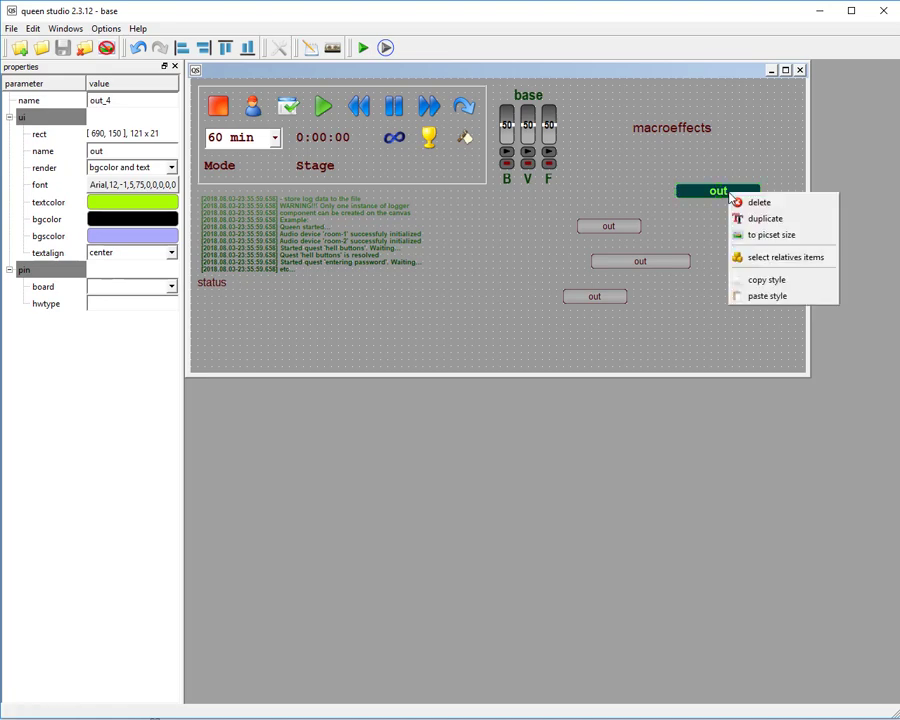
{"action": "left_click", "coordinate": [794, 260]}
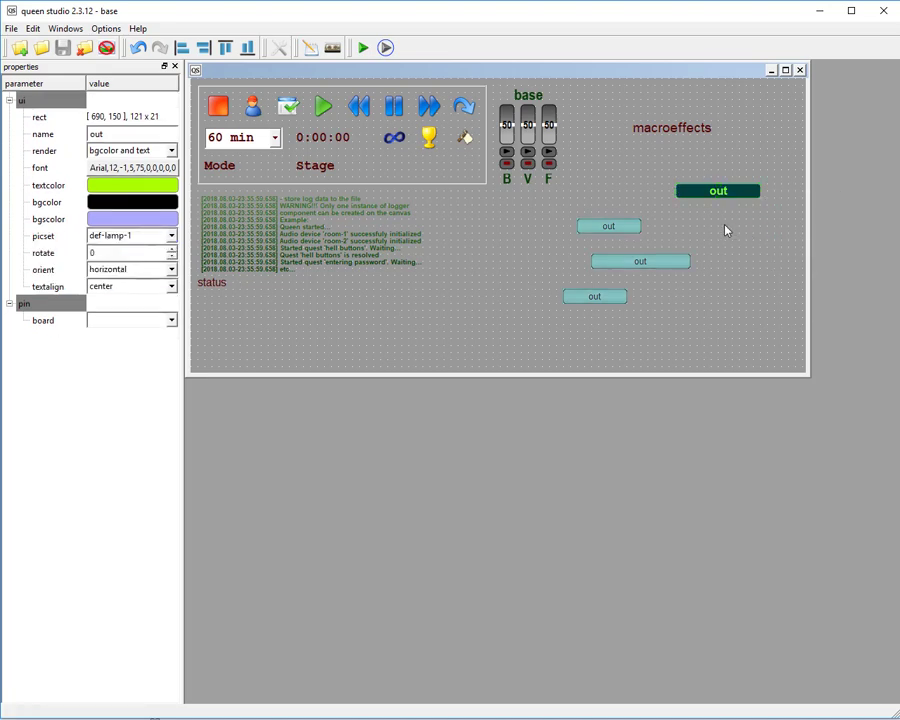
{"action": "right_click", "coordinate": [701, 193]}
{"action": "left_click", "coordinate": [790, 296]}
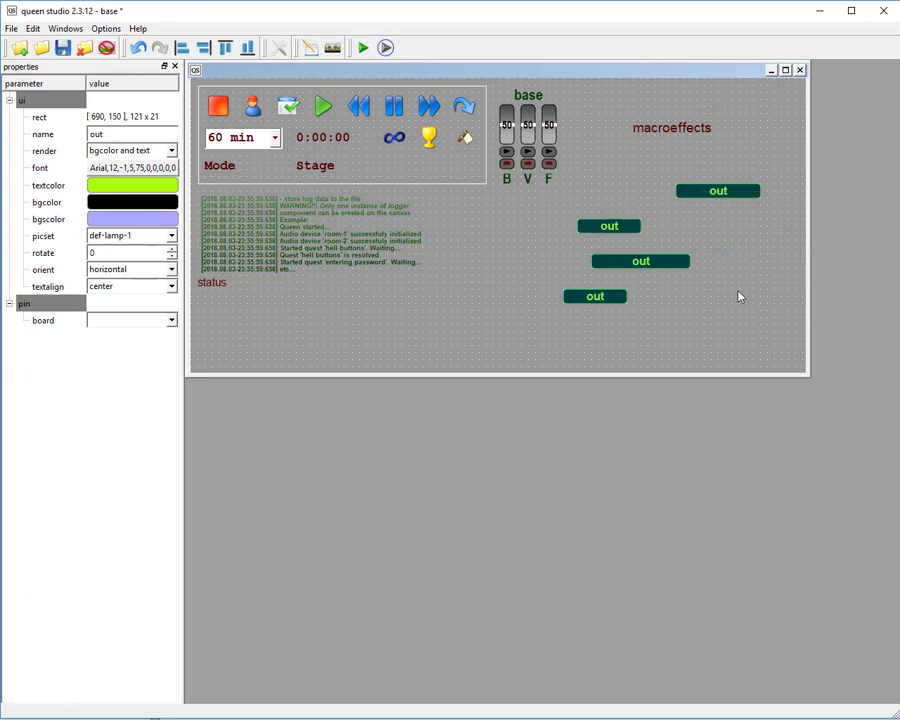
{"action": "left_click", "coordinate": [739, 296]}
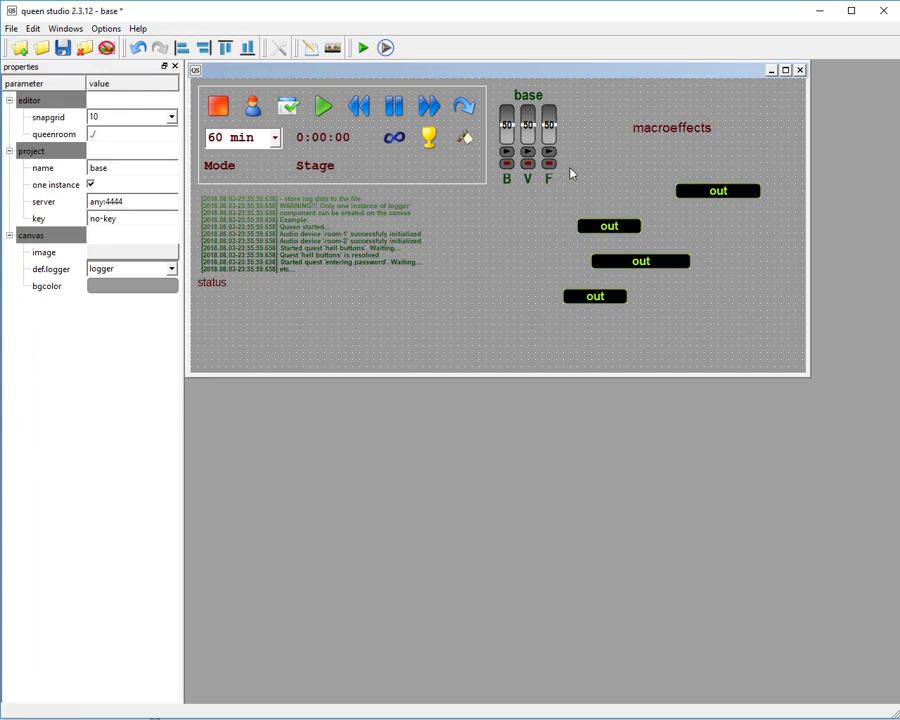
{"action": "left_click", "coordinate": [545, 185]}
{"action": "left_click", "coordinate": [662, 134]}
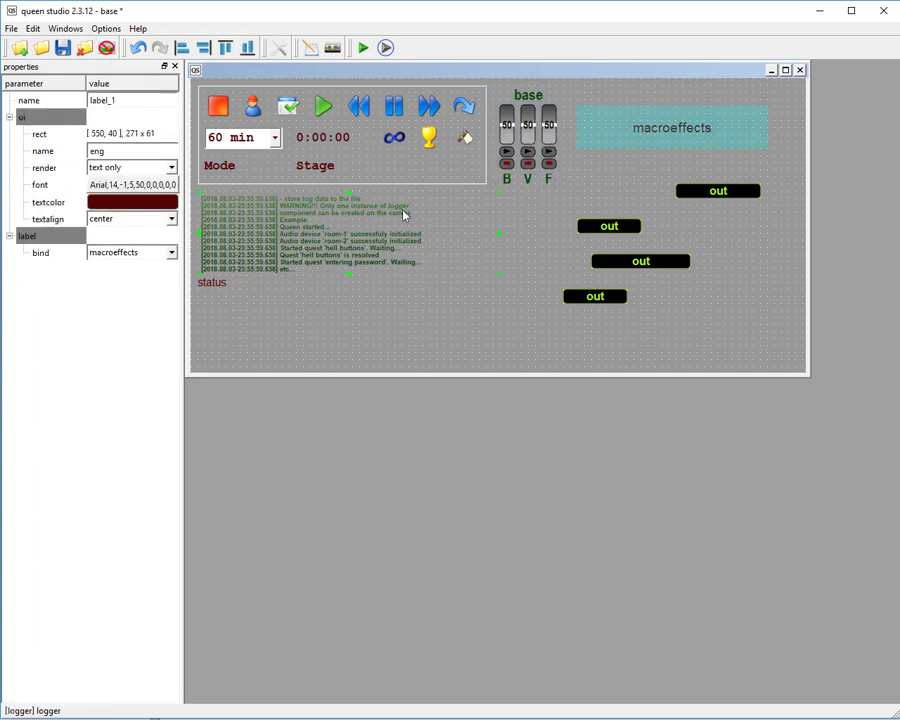
{"action": "left_click", "coordinate": [405, 215]}
{"action": "left_click", "coordinate": [722, 238]}
{"action": "right_click", "coordinate": [741, 243]}
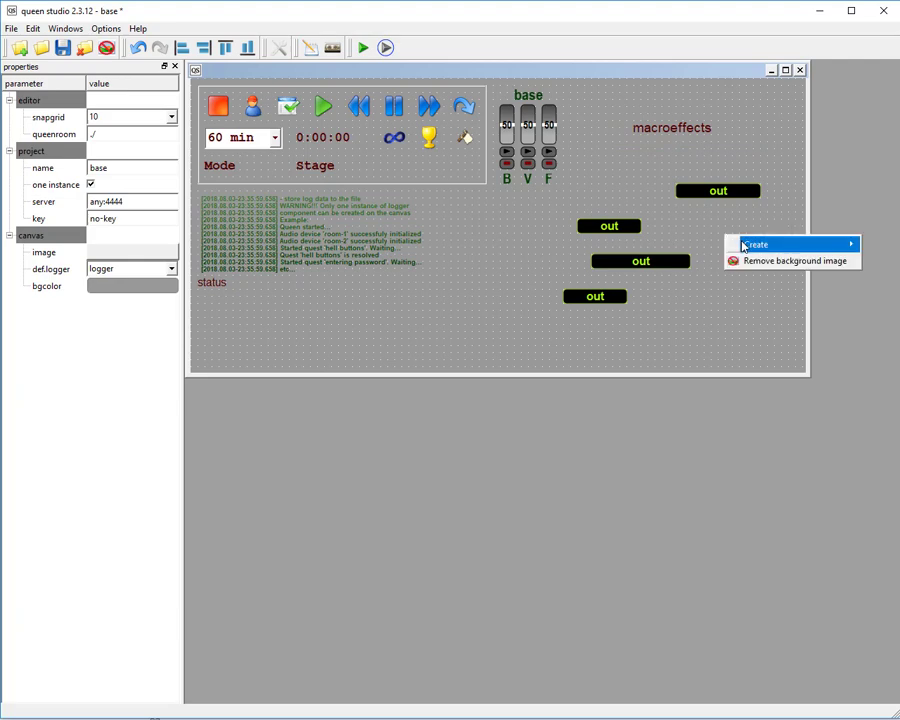
{"action": "right_click", "coordinate": [685, 228]}
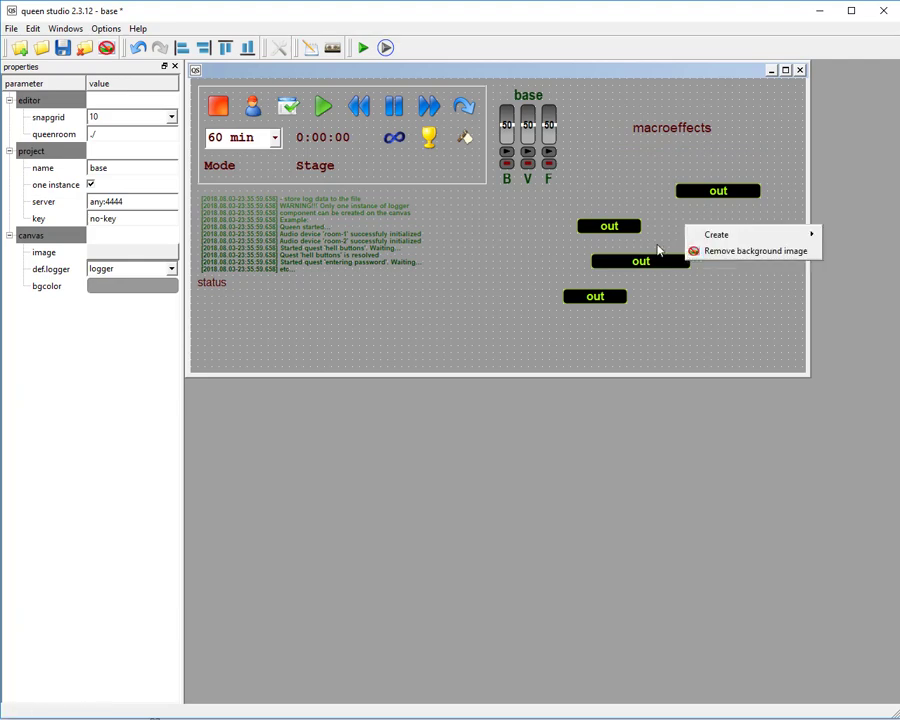
Delete the out component at [550, 200].
{"action": "left_click", "coordinate": [606, 226]}
{"action": "right_click", "coordinate": [607, 228]}
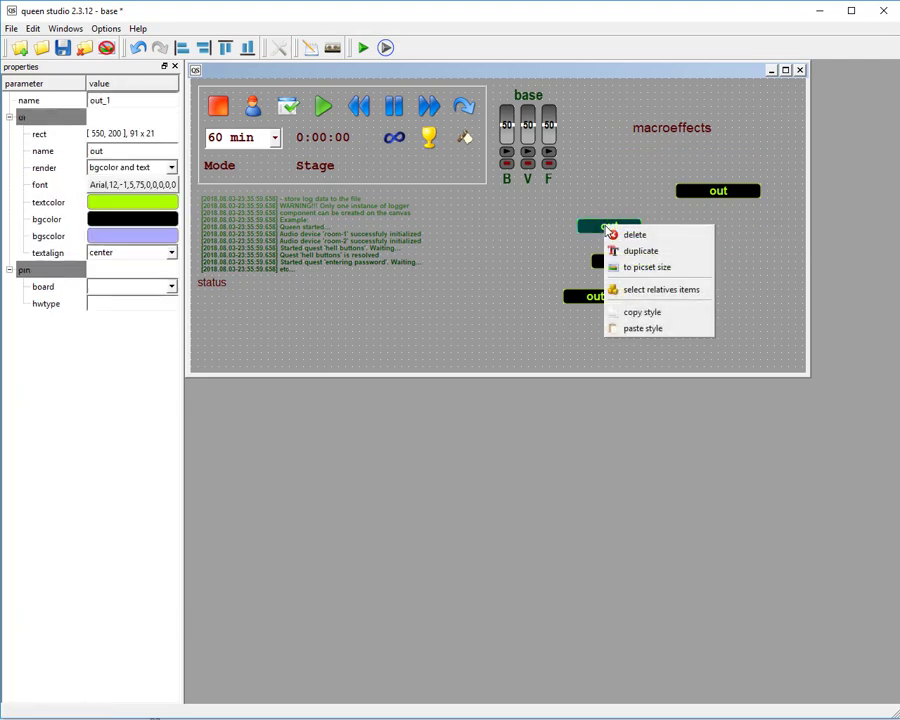
{"action": "left_click", "coordinate": [634, 234]}
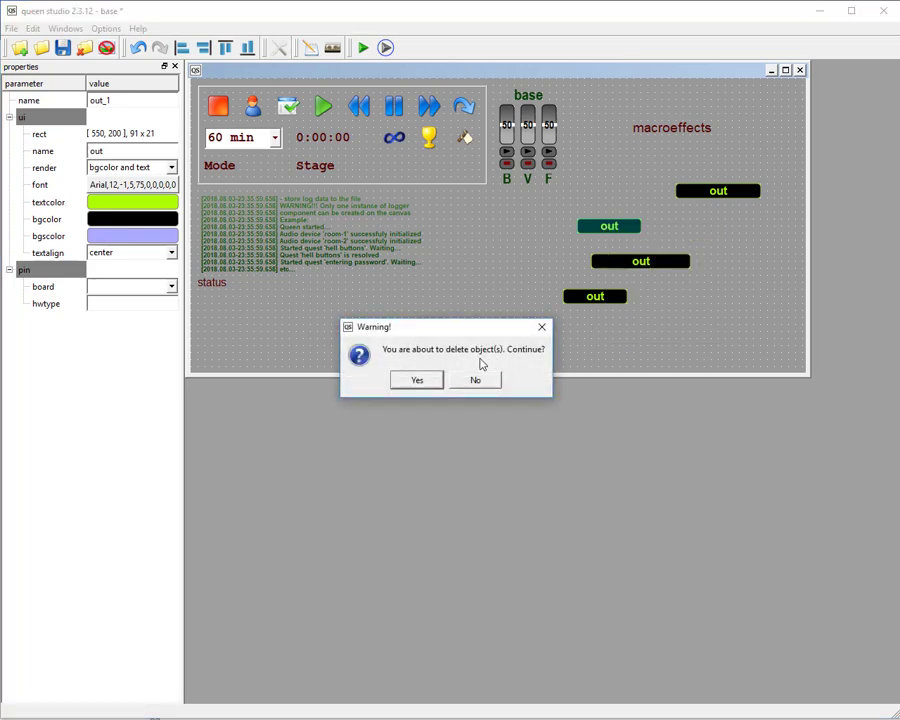
{"action": "left_click", "coordinate": [418, 380]}
Duplicate the 141 x 21 out component at [570, 250] and move the copy to [650, 300].
{"action": "left_click", "coordinate": [663, 262]}
{"action": "right_click", "coordinate": [663, 263]}
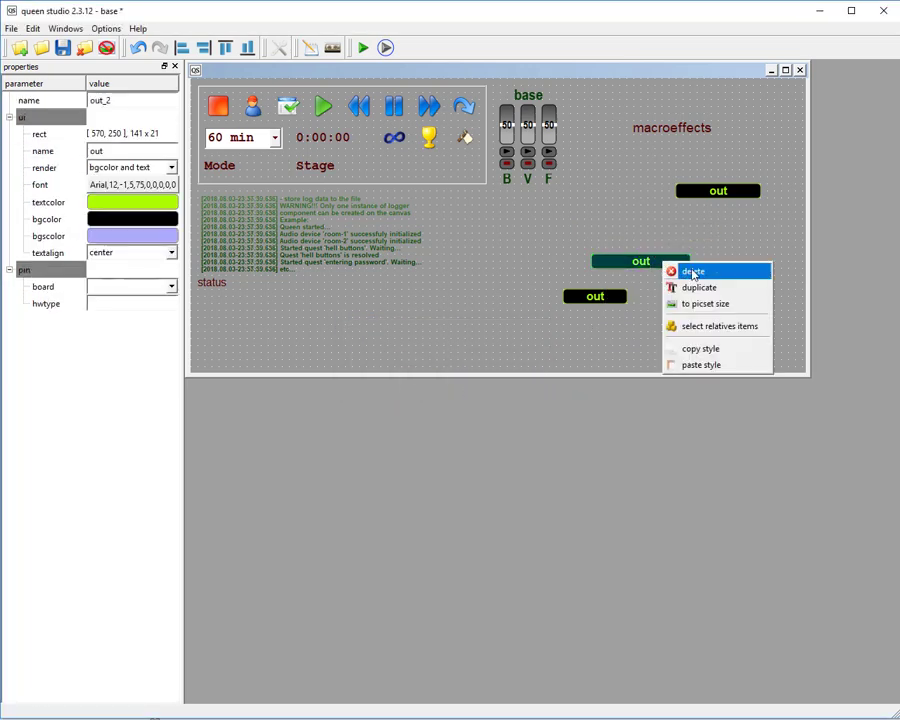
{"action": "left_click", "coordinate": [692, 287]}
{"action": "left_click", "coordinate": [423, 380]}
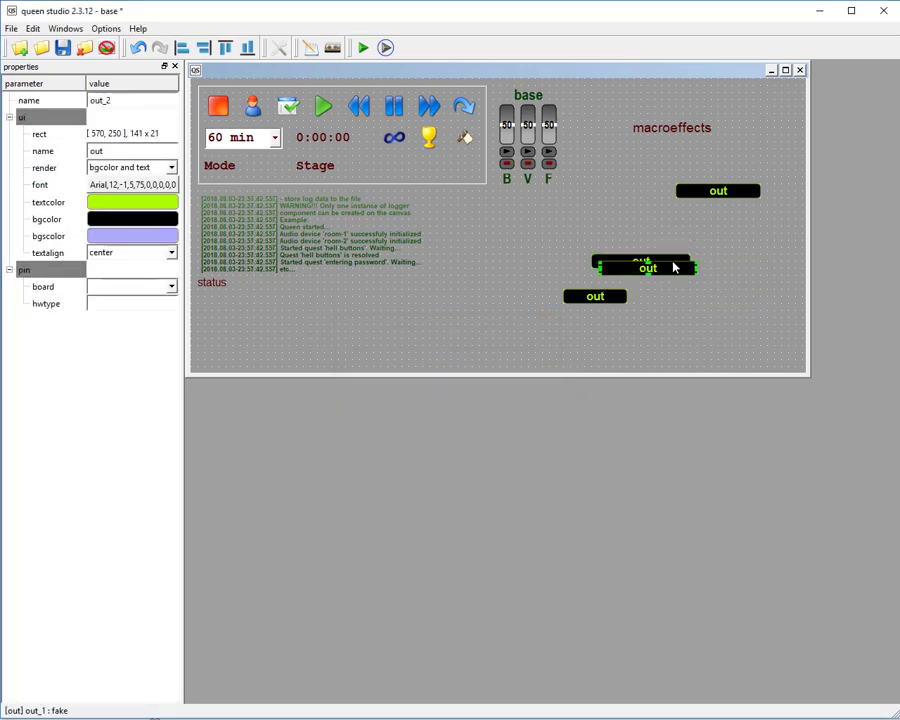
{"action": "left_click_drag", "start_coordinate": [674, 264], "coordinate": [722, 293]}
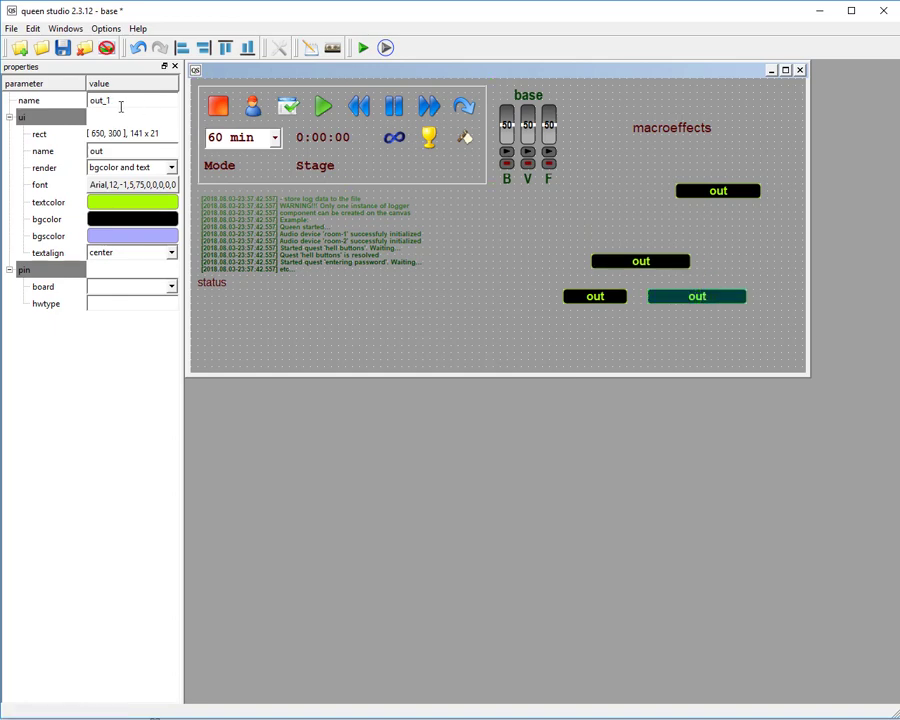
{"action": "left_click_drag", "start_coordinate": [126, 106], "coordinate": [148, 109]}
{"action": "left_click", "coordinate": [706, 253]}
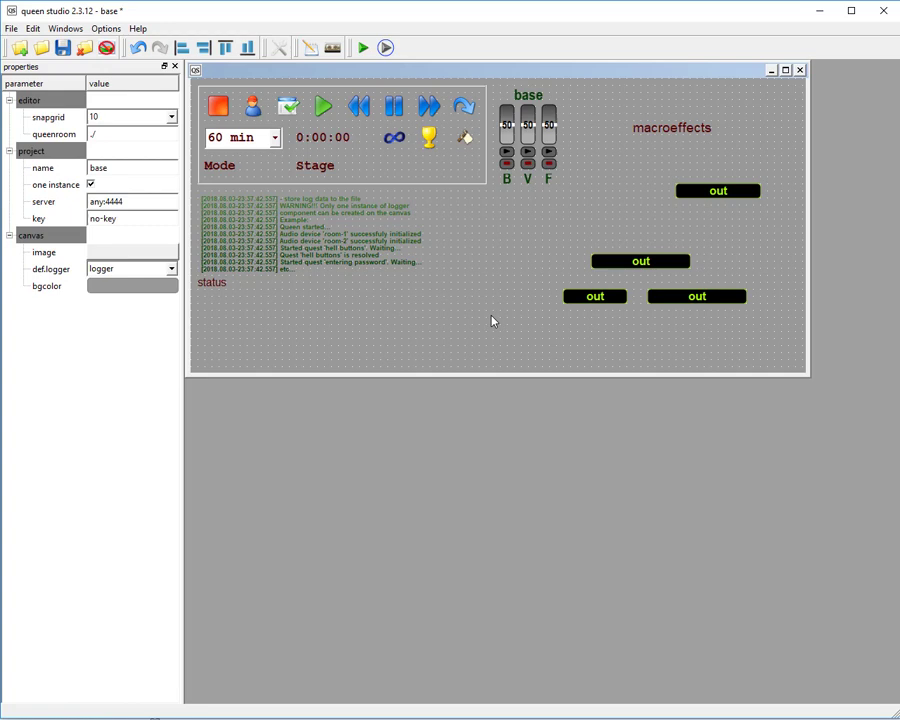
{"action": "left_click", "coordinate": [643, 259]}
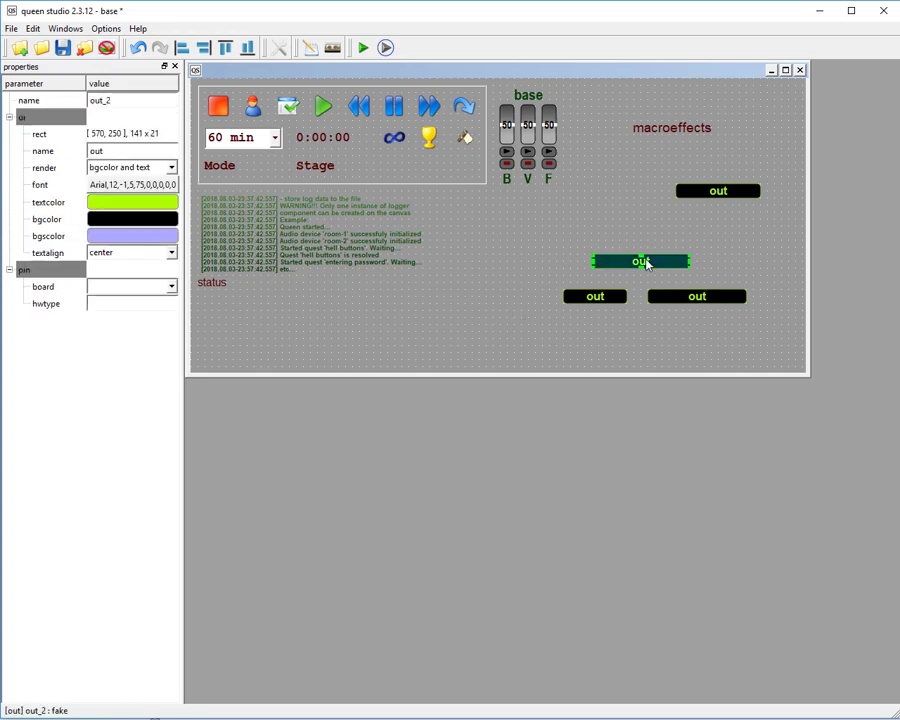
{"action": "left_click", "coordinate": [566, 162]}
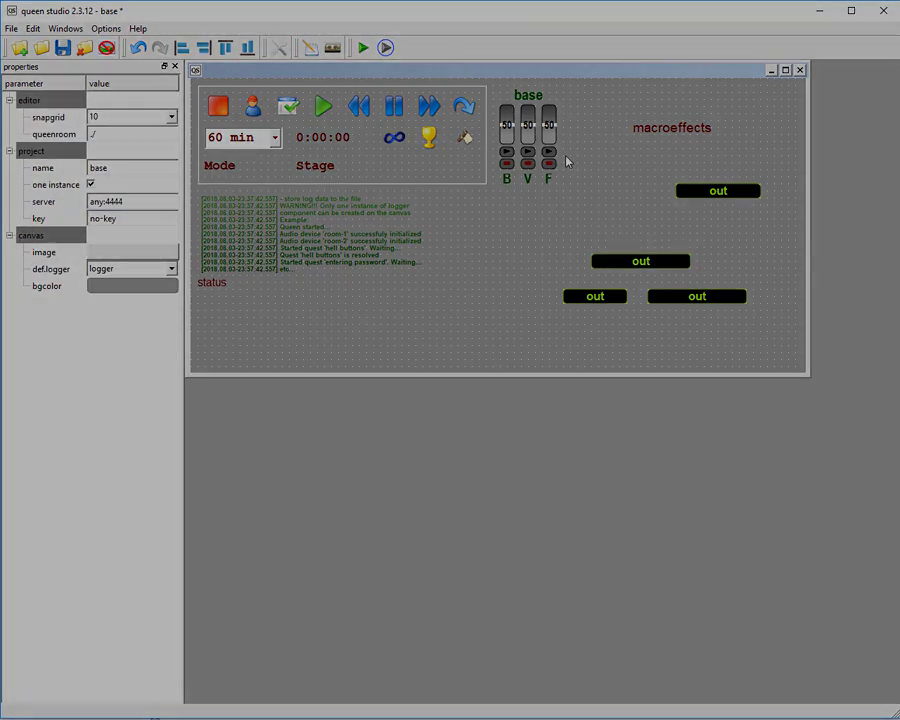